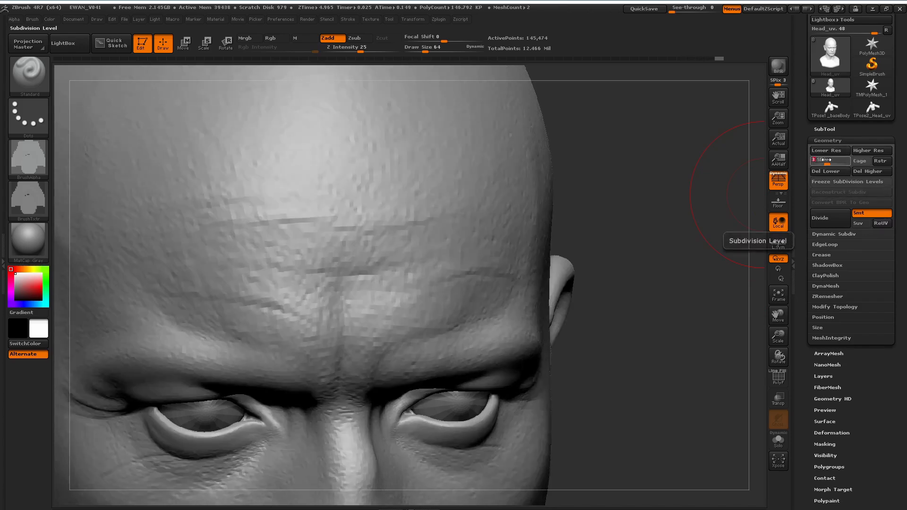
Set up the Standard brush with a FreeHand stroke, soft round alpha, no texture, Z Intensity 5 and Draw Size 8.
drag(621, 277, 98, 216)
click(36, 79)
click(41, 128)
click(162, 127)
click(40, 157)
click(123, 165)
click(47, 200)
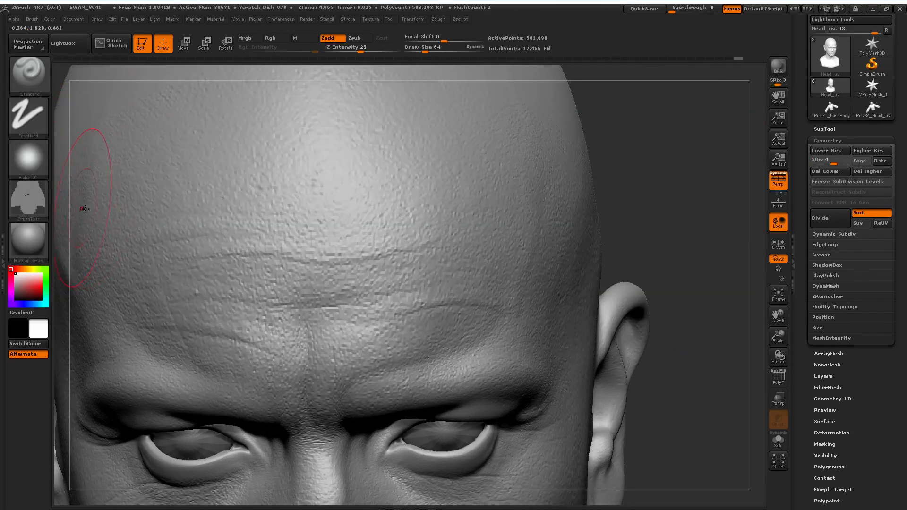
click(83, 209)
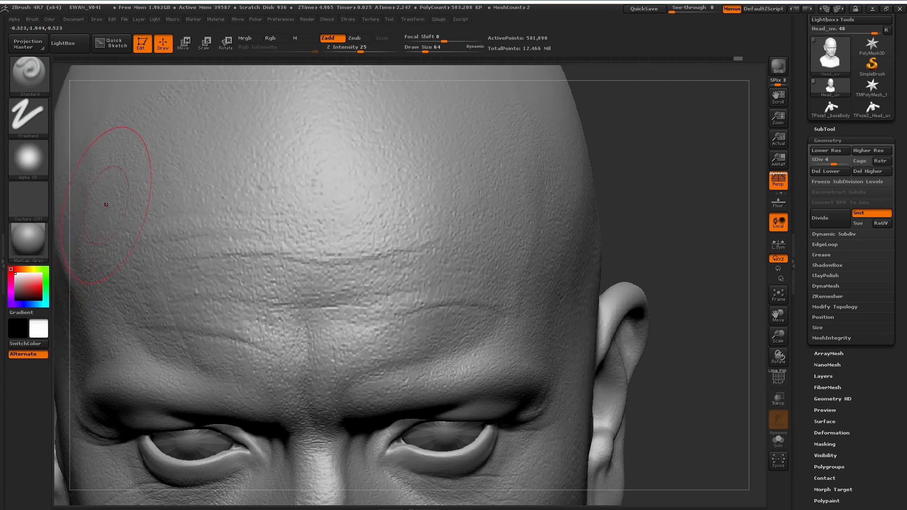
drag(362, 50, 340, 51)
drag(427, 51, 412, 51)
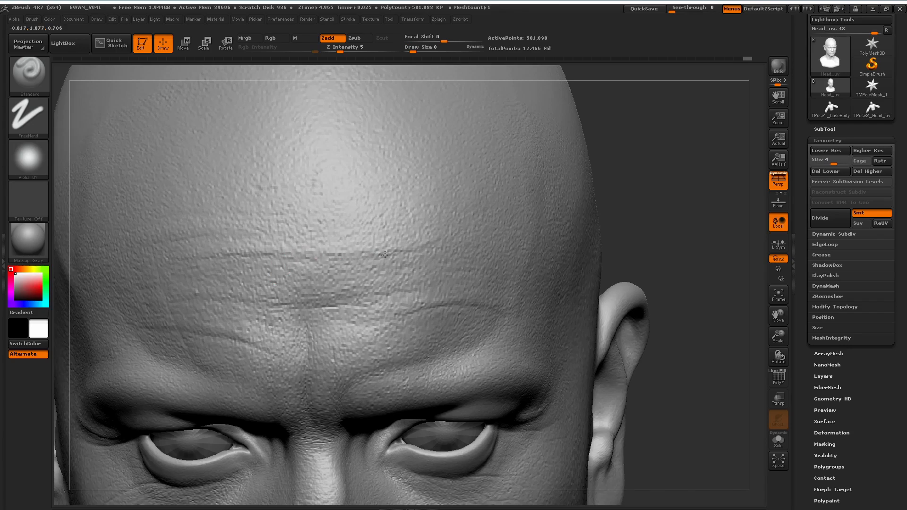
Lightly smooth the upper forehead crease at subdivision level 3 and return to a higher subdivision level.
drag(664, 242, 702, 201)
mouse_move(616, 263)
alt+mouse_down()
mouse_move(699, 243)
mouse_move(701, 278)
alt+mouse_up()
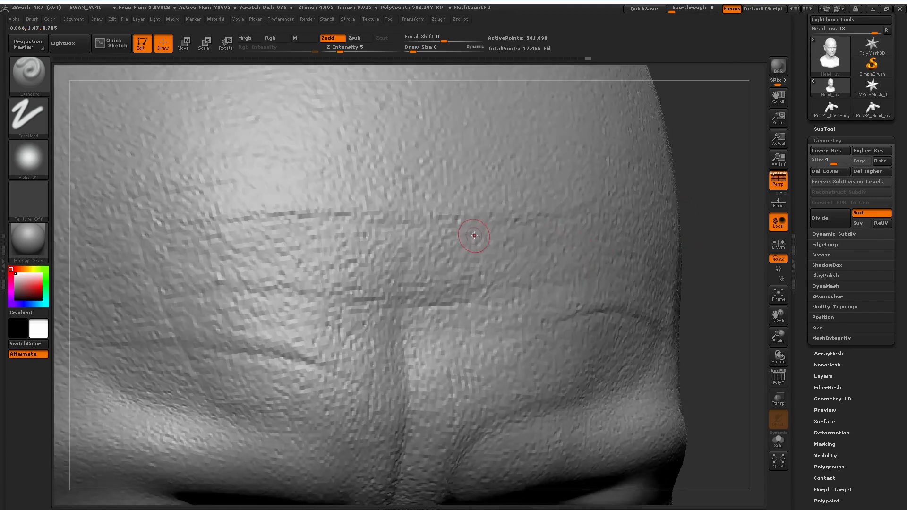
click(827, 162)
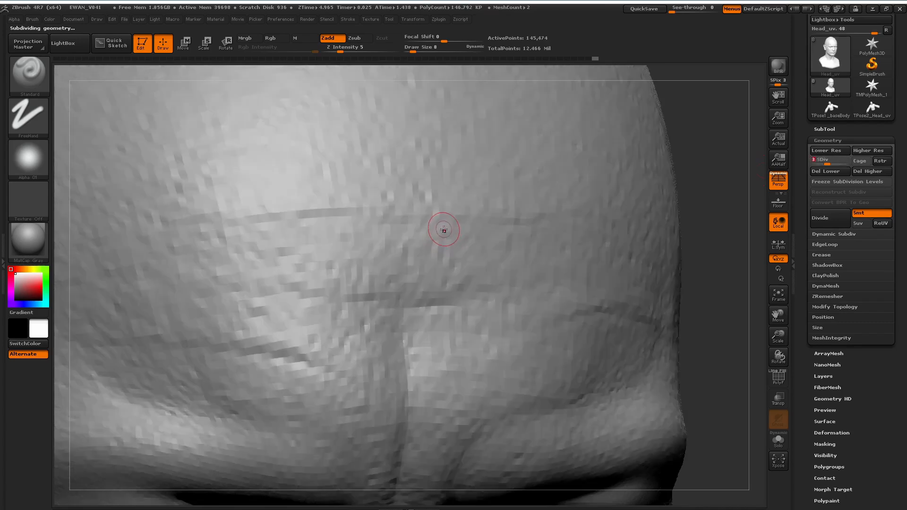
key(shift)
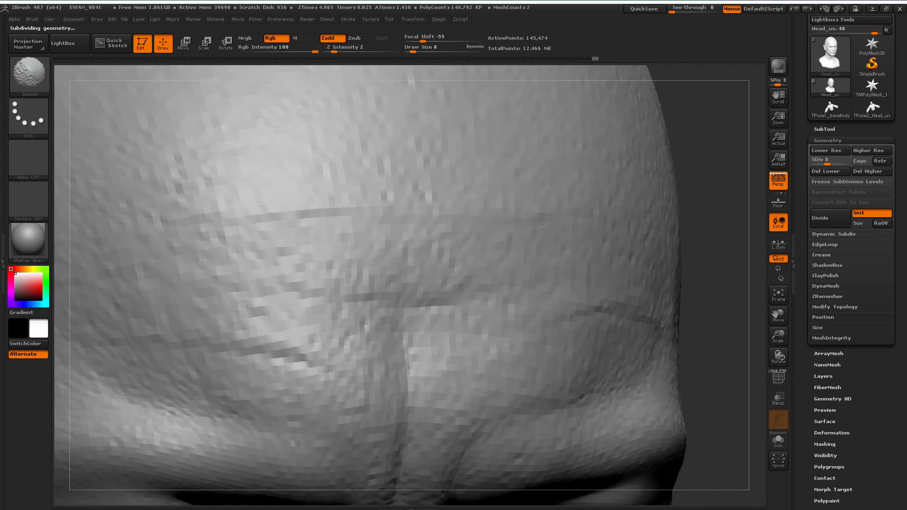
key(d)
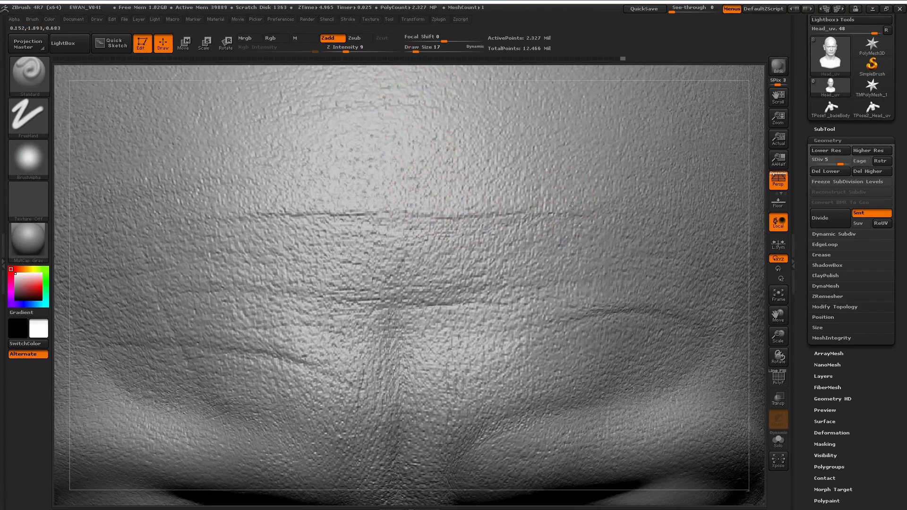
Build up the skin along the upper forehead crease with the Standard brush, reducing the Draw Size to 6.
drag(298, 204, 235, 210)
mouse_move(755, 300)
mouse_down()
mouse_move(769, 299)
mouse_move(746, 296)
mouse_up()
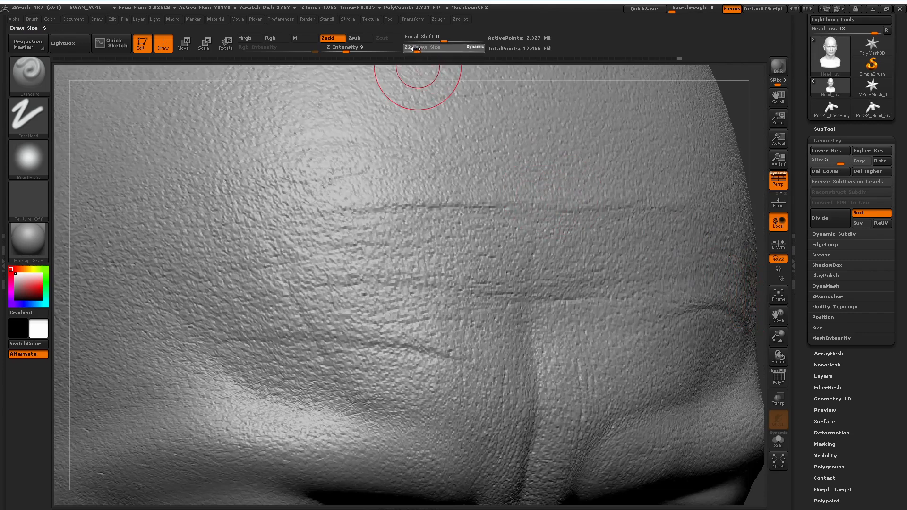
drag(416, 52, 411, 51)
mouse_move(518, 202)
mouse_down()
mouse_move(553, 203)
mouse_move(537, 205)
mouse_up()
drag(592, 204, 605, 201)
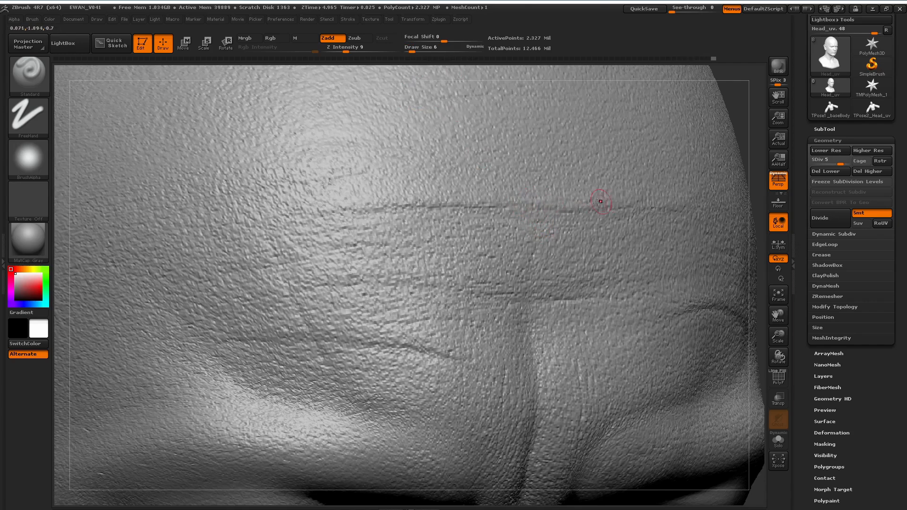
Carve along the upper forehead crease with the Dam_Standard brush at Z Intensity 10.
click(21, 75)
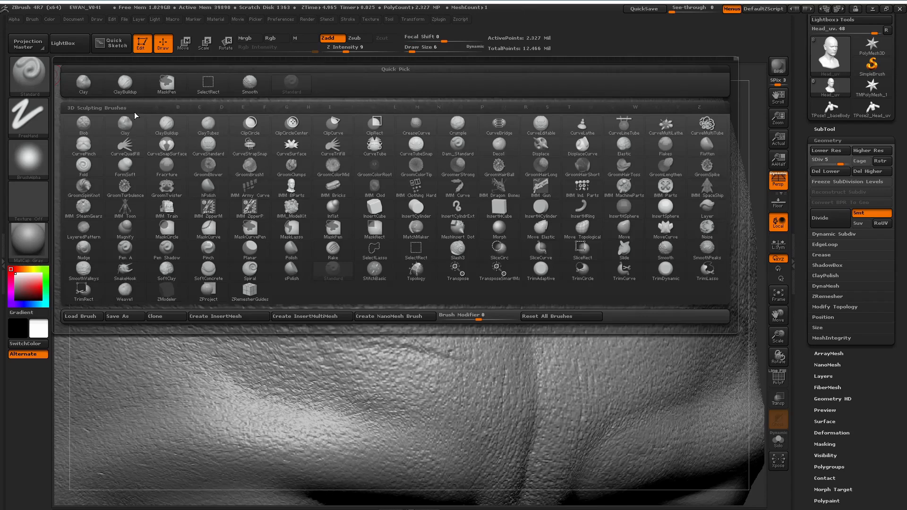
key(d)
key(s)
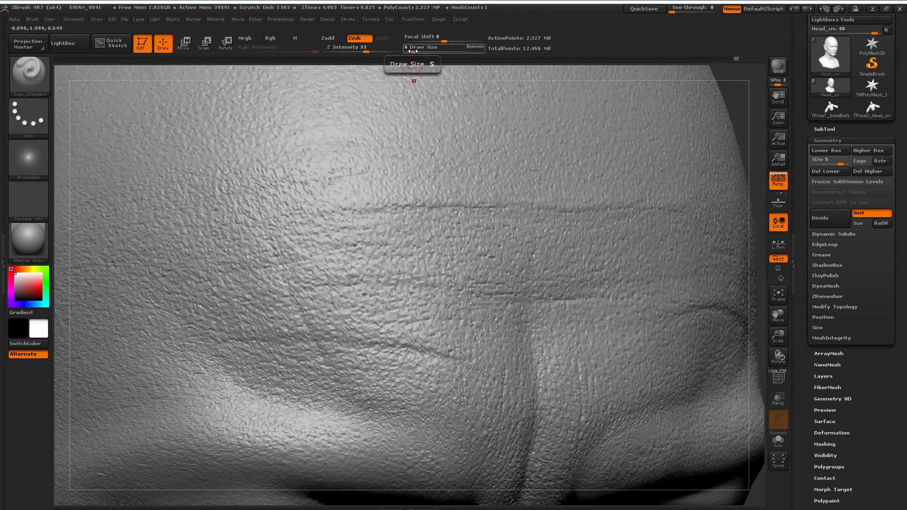
drag(378, 49, 359, 49)
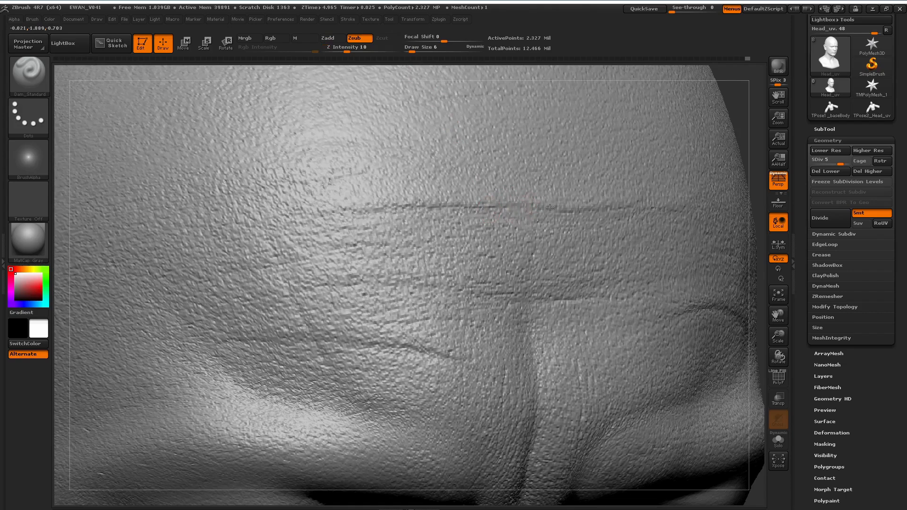
drag(561, 211, 637, 206)
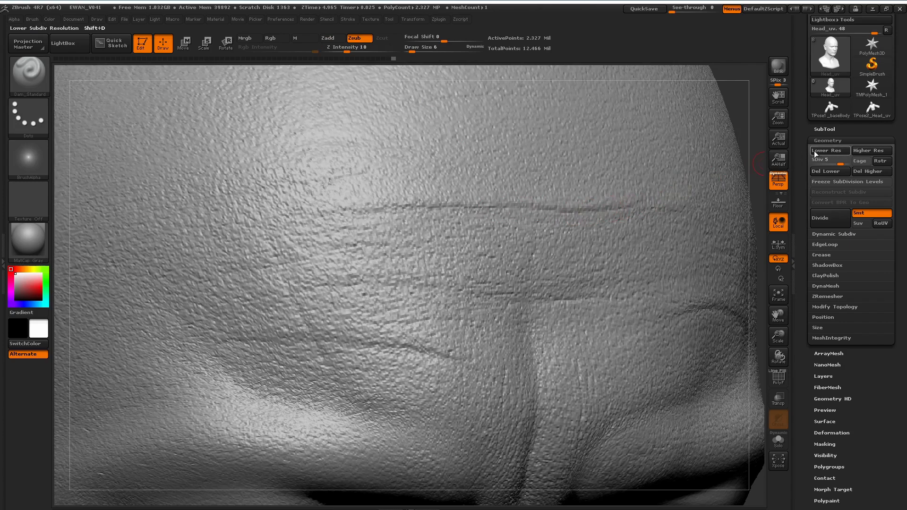
Raise the head to subdivision level 6 and refine the ends of the upper forehead crease at Draw Size 4.
drag(842, 161, 851, 161)
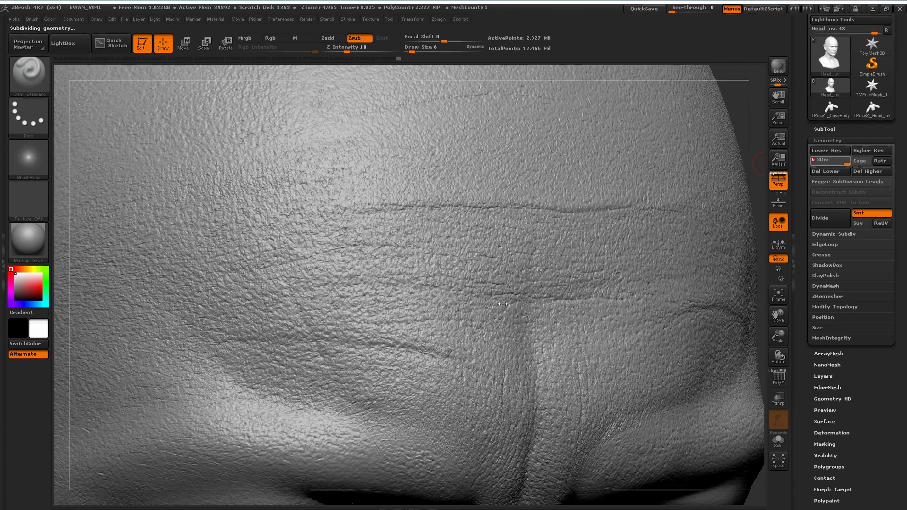
drag(728, 148, 443, 282)
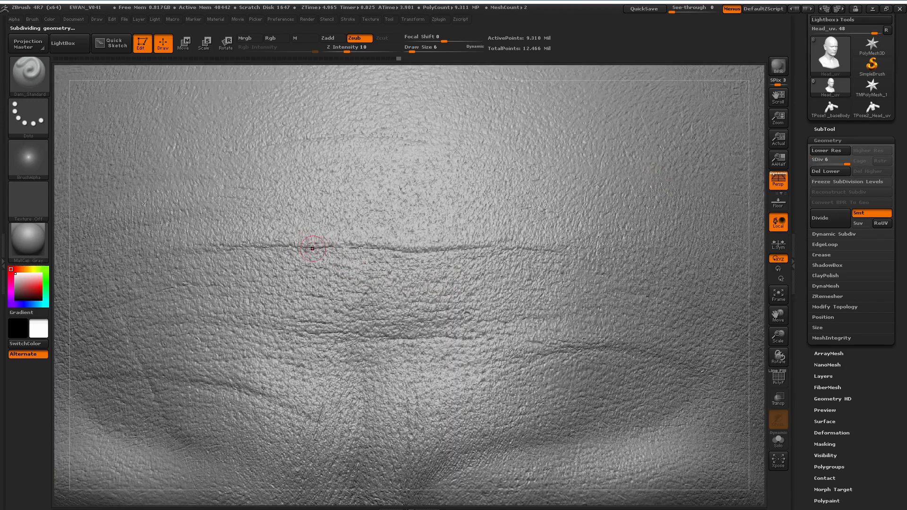
drag(414, 49, 410, 50)
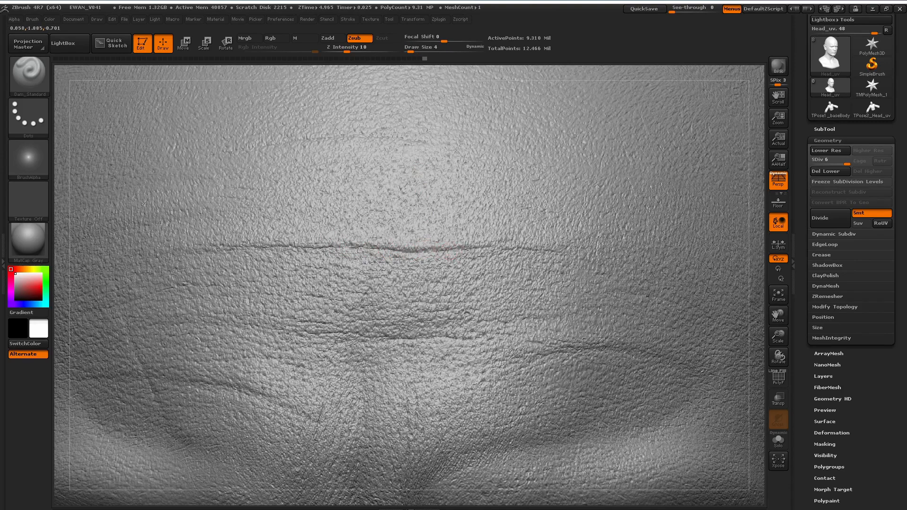
drag(503, 248, 597, 269)
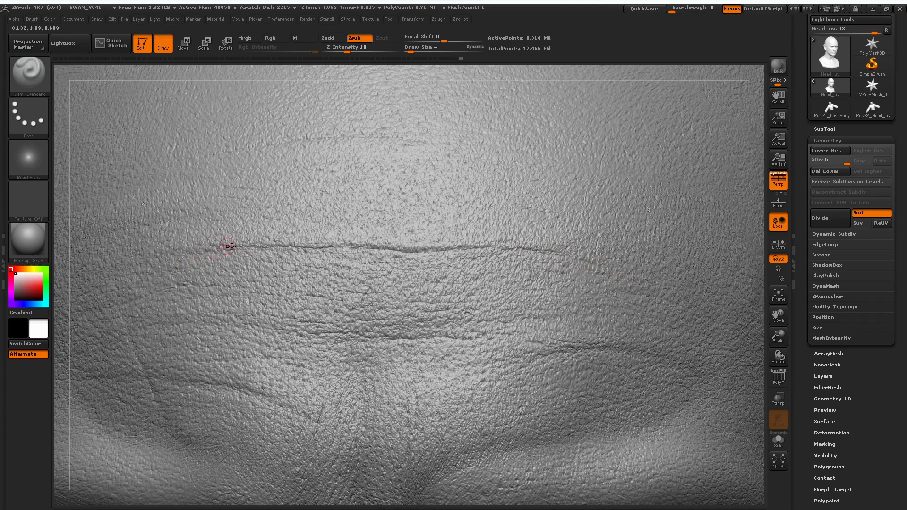
drag(223, 248, 209, 246)
Carve short wrinkle strokes into the lower creases in the middle of the forehead.
drag(398, 338, 394, 337)
drag(523, 316, 533, 320)
drag(565, 353, 571, 348)
Sharpen the scar and crease above the head's right eye with Dam_Standard at Draw Size 2 and Z Intensity 12.
alt+drag(757, 344, 676, 307)
mouse_move(200, 322)
alt+mouse_down()
mouse_move(171, 217)
mouse_move(171, 251)
mouse_move(154, 215)
mouse_move(180, 203)
mouse_move(197, 210)
alt+mouse_up()
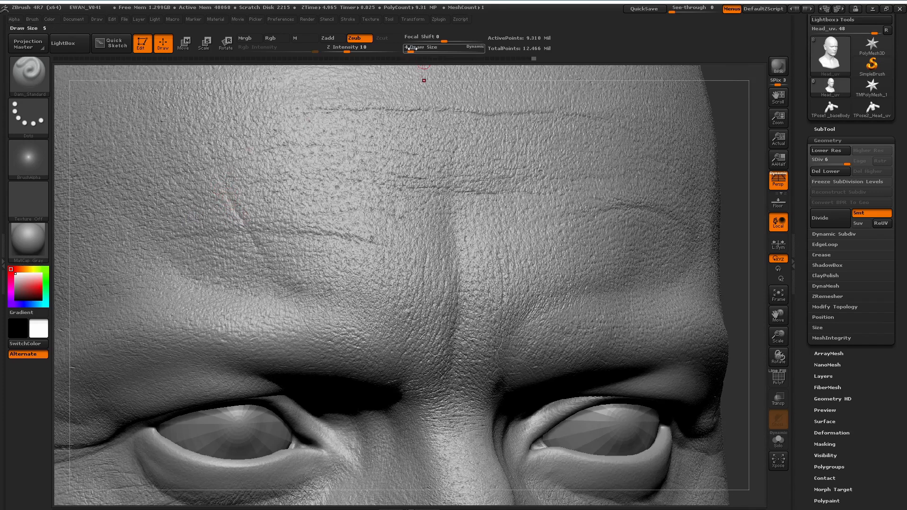
drag(410, 51, 409, 52)
drag(347, 50, 350, 50)
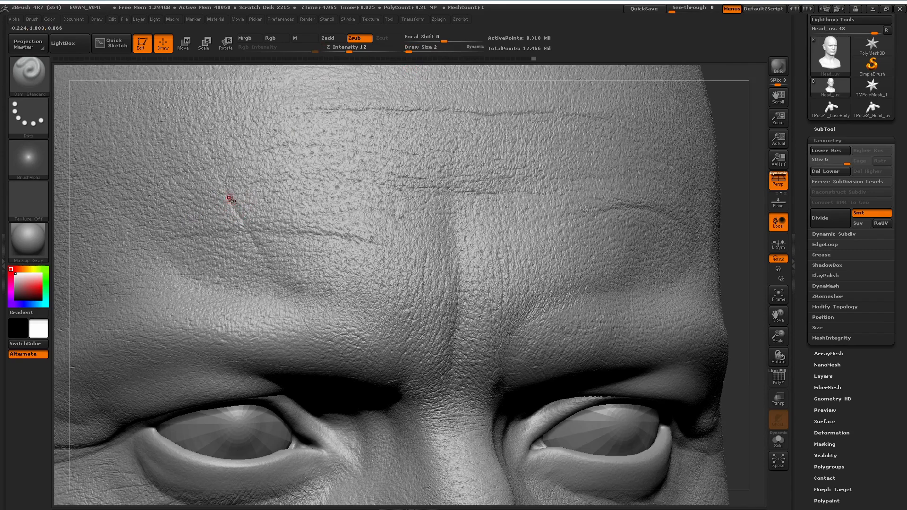
mouse_move(255, 232)
mouse_down()
mouse_move(240, 232)
mouse_move(254, 235)
mouse_up()
drag(350, 240, 365, 241)
drag(229, 228, 200, 228)
Sharpen the crease above the head's left eye and touch up the upper forehead crease.
drag(727, 209, 647, 206)
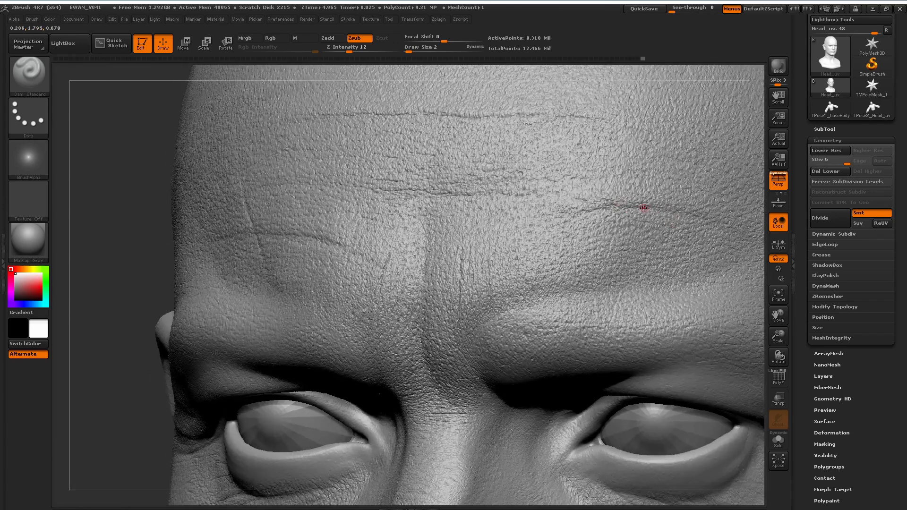
drag(705, 218, 714, 222)
drag(469, 108, 480, 112)
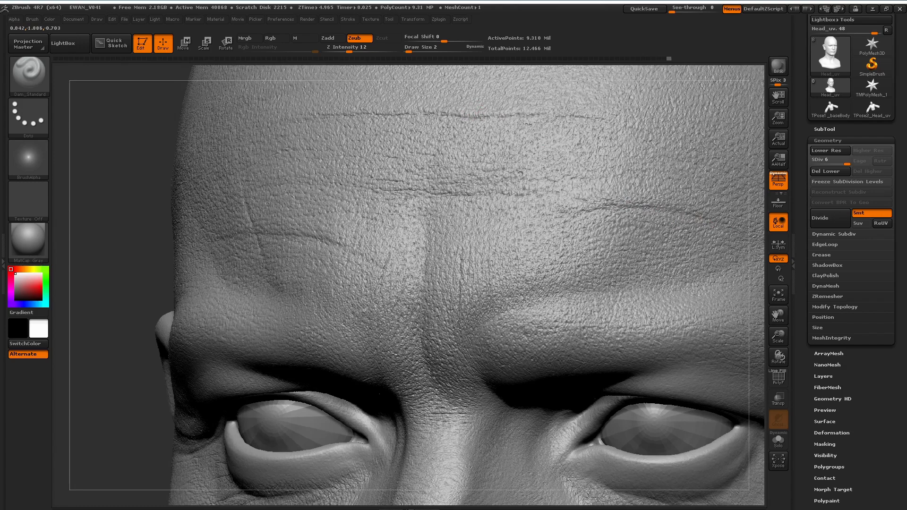
click(548, 121)
Carve the long diagonal crease down the side of the neck with Dam_Standard at Draw Size 4.
alt+drag(134, 258, 167, 281)
alt+drag(168, 328, 161, 375)
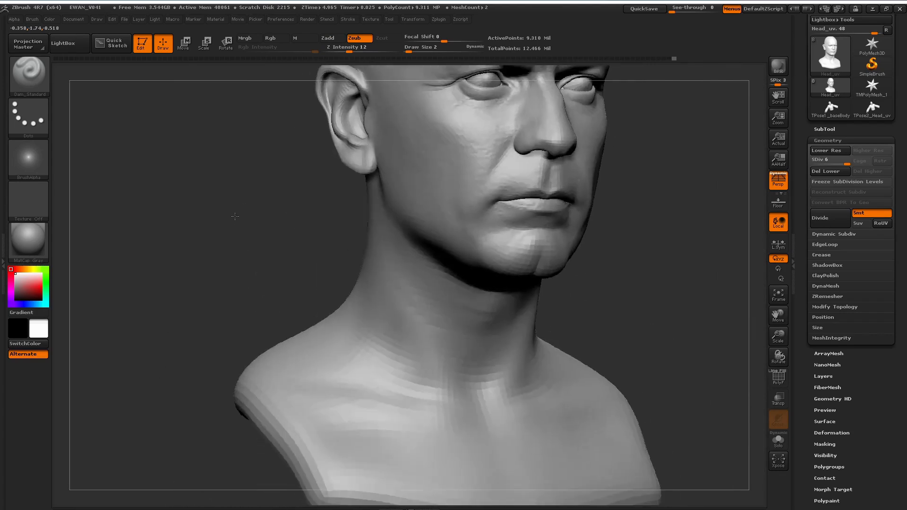
drag(235, 216, 189, 303)
alt+drag(623, 392, 737, 76)
drag(565, 350, 571, 396)
key(bracketright)
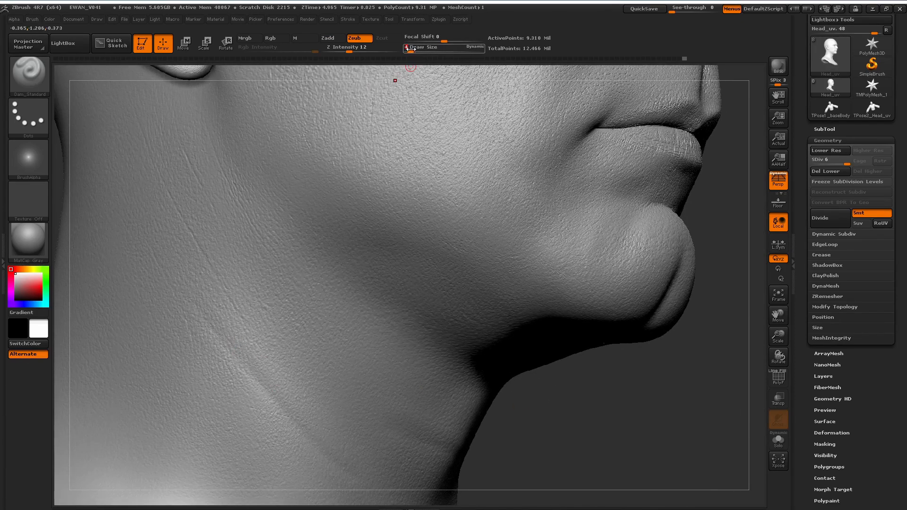
drag(247, 355, 298, 443)
drag(273, 401, 317, 441)
drag(560, 393, 535, 383)
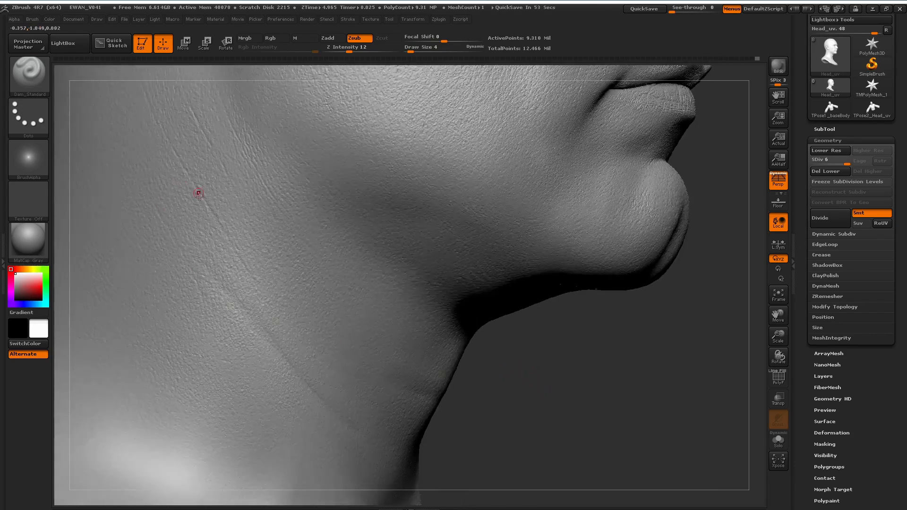
drag(227, 233, 231, 244)
Build up the skin along the upper neck crease below the ear with the Standard brush at Draw Size 17.
alt+drag(534, 373, 546, 400)
key(b)
click(332, 83)
drag(410, 52, 413, 53)
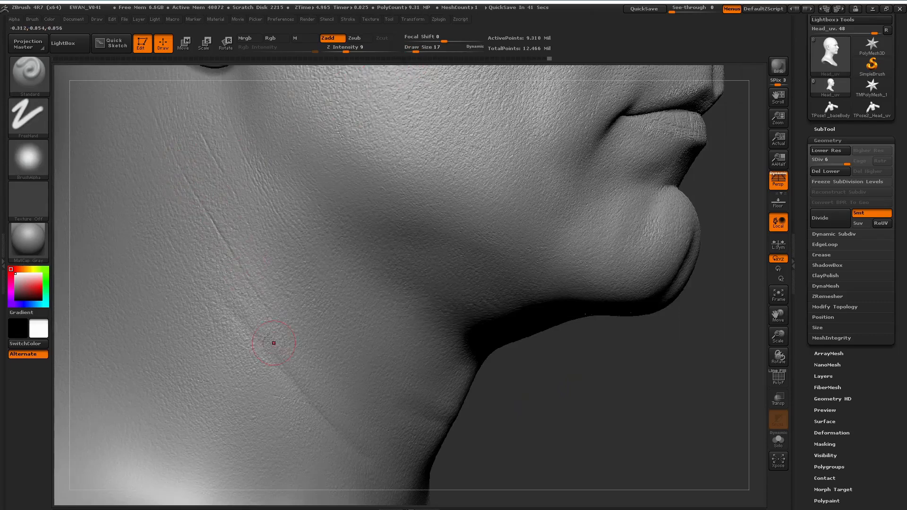
drag(377, 463, 381, 469)
drag(212, 224, 234, 258)
drag(177, 132, 195, 168)
drag(154, 103, 175, 146)
drag(198, 111, 281, 260)
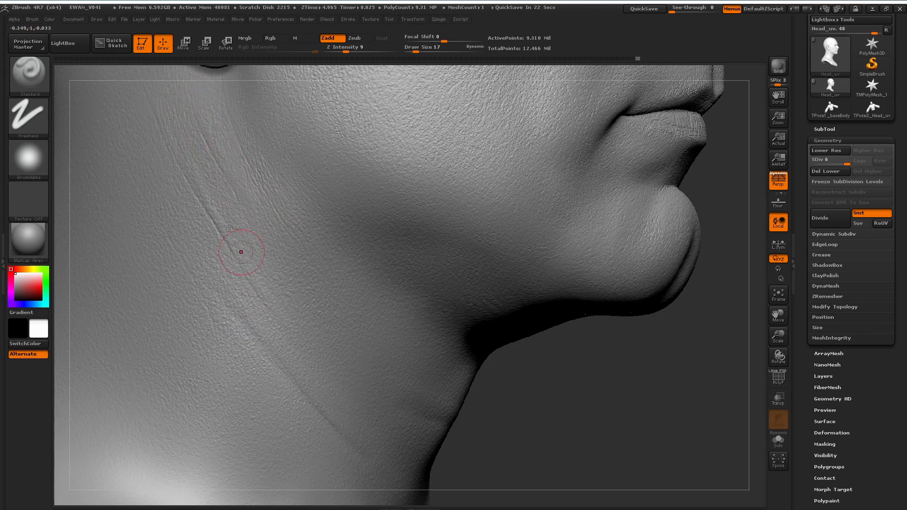
Raise the skin fold along the lower half of the diagonal neck crease.
drag(293, 313, 310, 338)
drag(510, 402, 416, 390)
drag(279, 362, 331, 418)
drag(303, 390, 339, 427)
Tighten the lower diagonal neck crease with the Pinch brush.
drag(591, 416, 618, 393)
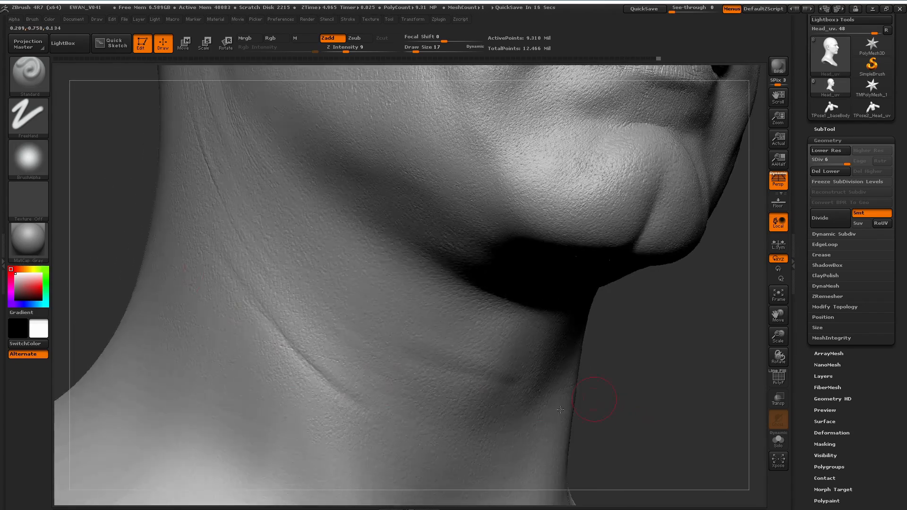
key(b)
key(p)
key(i)
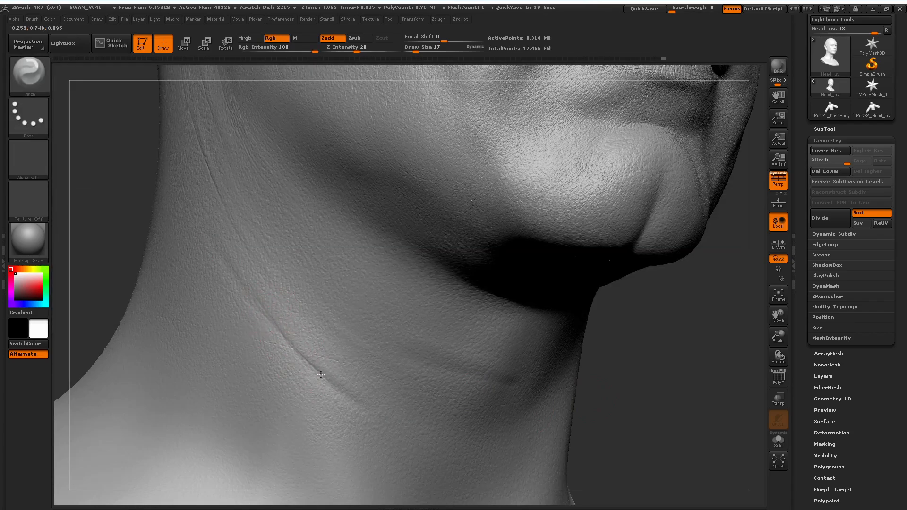
drag(359, 407, 255, 328)
Switch back to the Standard brush and build up the skin around the crease across the throat.
drag(624, 388, 501, 374)
click(29, 76)
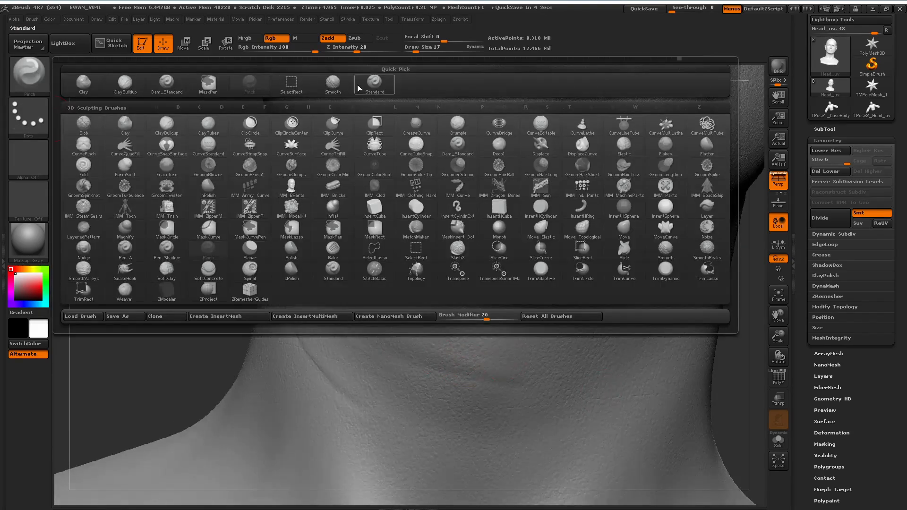
click(351, 87)
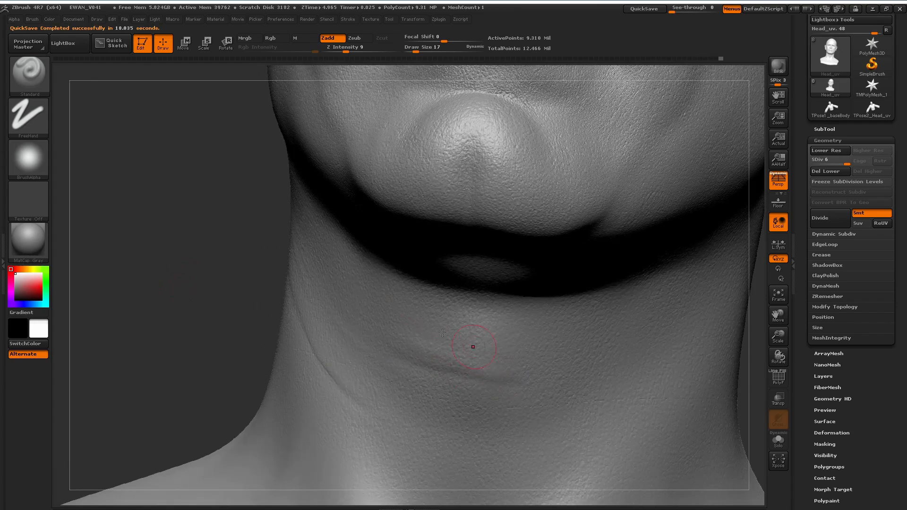
alt+drag(175, 315, 84, 265)
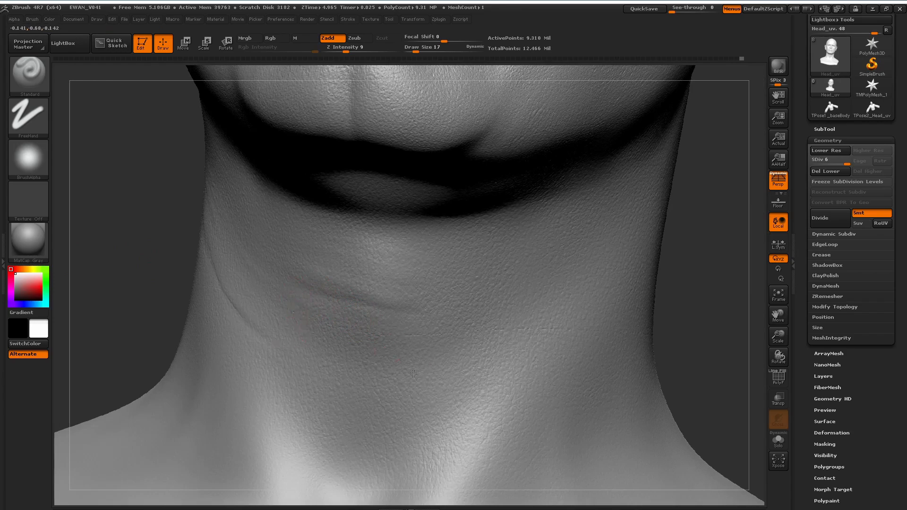
mouse_move(342, 237)
right_down()
mouse_move(485, 266)
mouse_move(473, 245)
mouse_move(455, 238)
right_up()
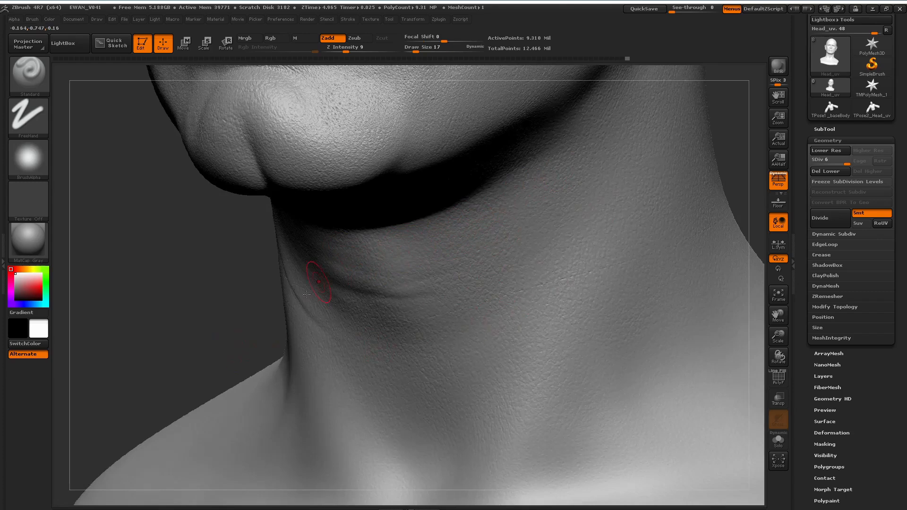
right_drag(326, 272, 359, 294)
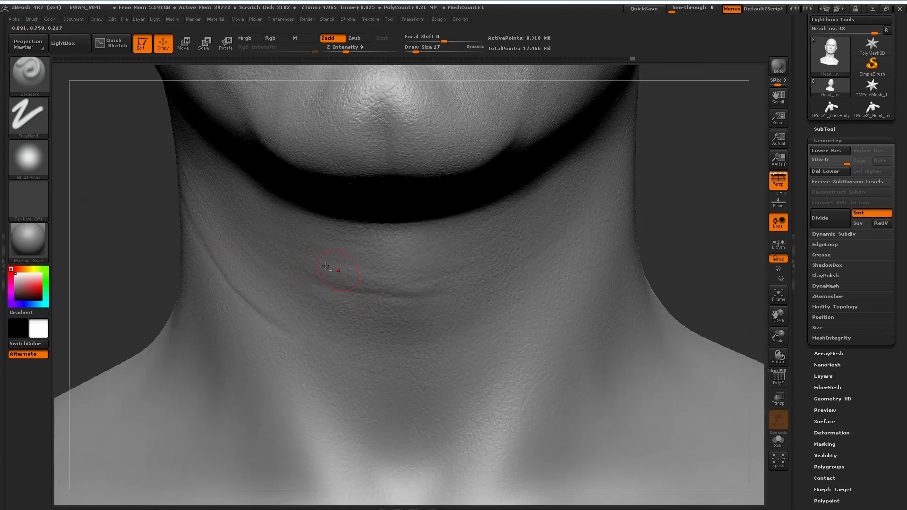
Carve the horizontal throat crease with the Dam_Standard brush, setting the Draw Size to 13.
click(26, 73)
click(166, 86)
right_drag(312, 331, 337, 270)
drag(361, 285, 401, 283)
drag(415, 50, 414, 51)
mouse_move(338, 284)
mouse_down()
mouse_move(397, 282)
mouse_move(348, 284)
mouse_up()
mouse_move(647, 147)
right_down()
mouse_move(654, 214)
mouse_move(638, 193)
right_up()
right_drag(443, 267, 413, 271)
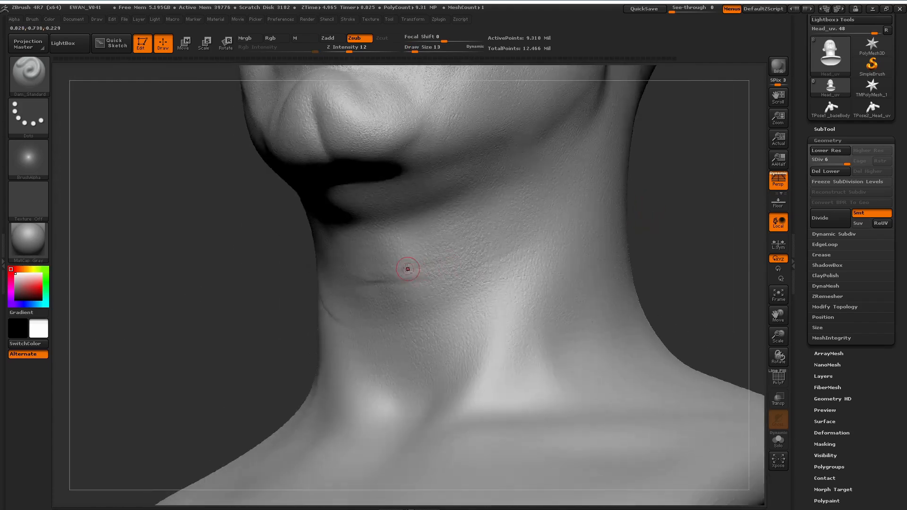
right_drag(537, 222, 304, 265)
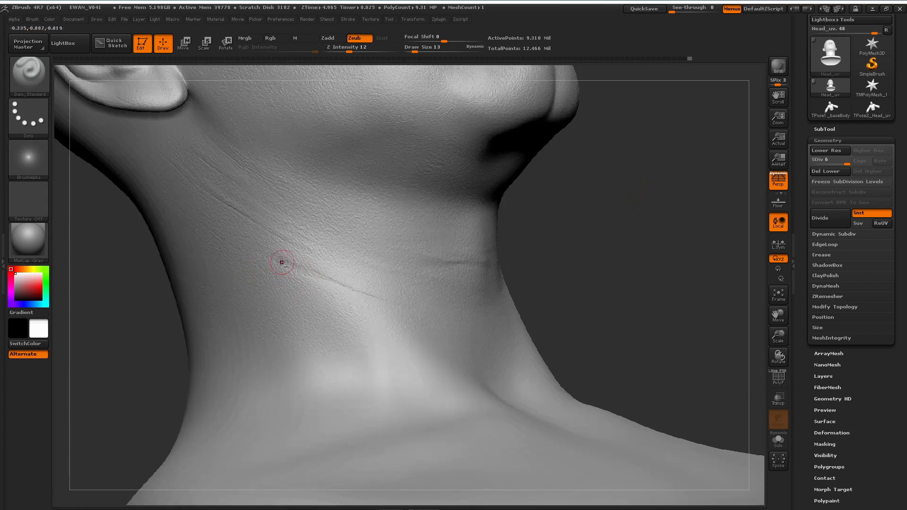
Carve the cleft on the underside of the chin with the Dam_Standard brush at Draw Size 8.
mouse_move(664, 251)
right_down()
mouse_move(618, 199)
mouse_move(597, 250)
mouse_move(654, 202)
mouse_move(606, 229)
mouse_move(600, 302)
right_up()
right_drag(201, 303, 509, 195)
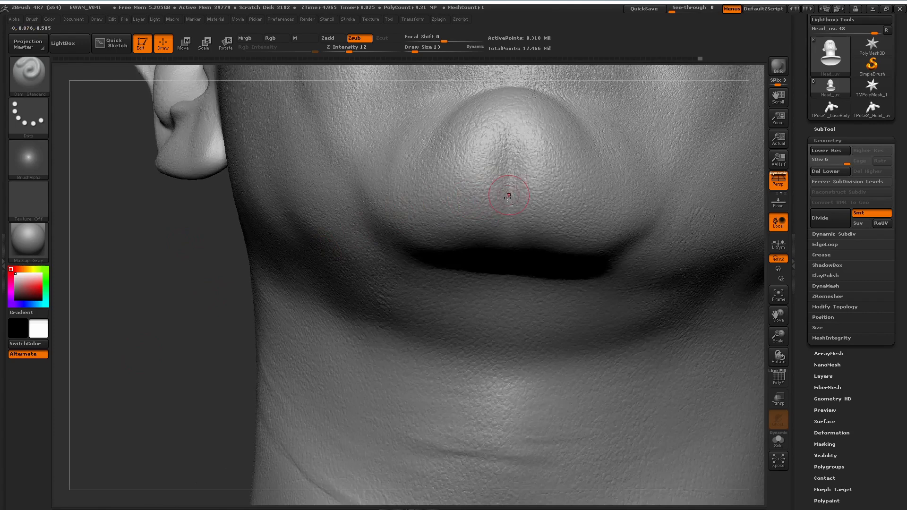
right_drag(188, 373, 194, 328)
click(414, 50)
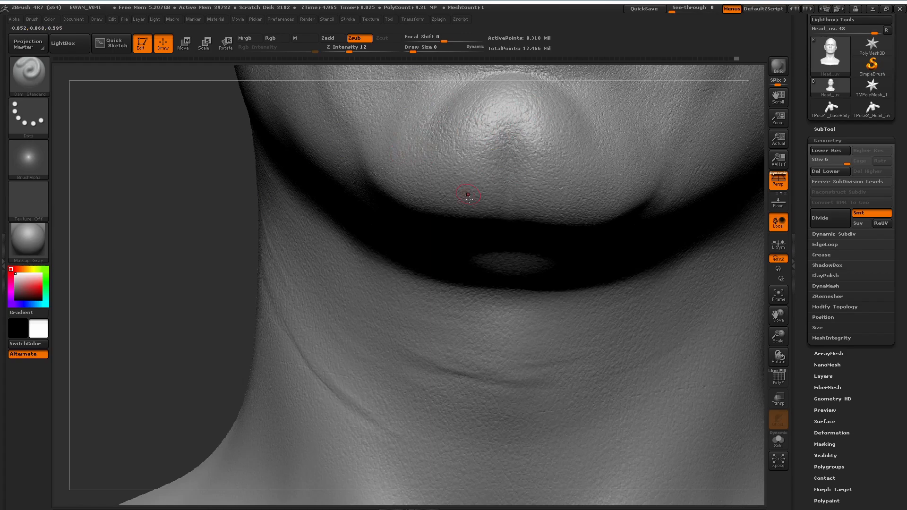
drag(506, 205, 507, 210)
mouse_move(208, 261)
mouse_down()
mouse_move(180, 254)
mouse_move(208, 222)
mouse_up()
mouse_move(510, 190)
mouse_down()
mouse_move(507, 159)
mouse_move(503, 194)
mouse_move(514, 189)
mouse_move(510, 170)
mouse_move(513, 196)
mouse_move(507, 165)
mouse_up()
click(42, 81)
click(250, 86)
click(422, 49)
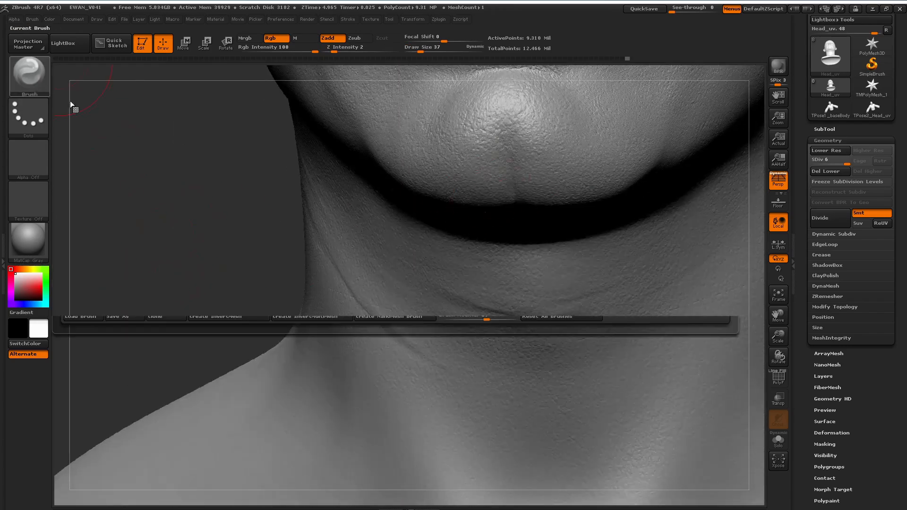
key(b)
key(d)
key(s)
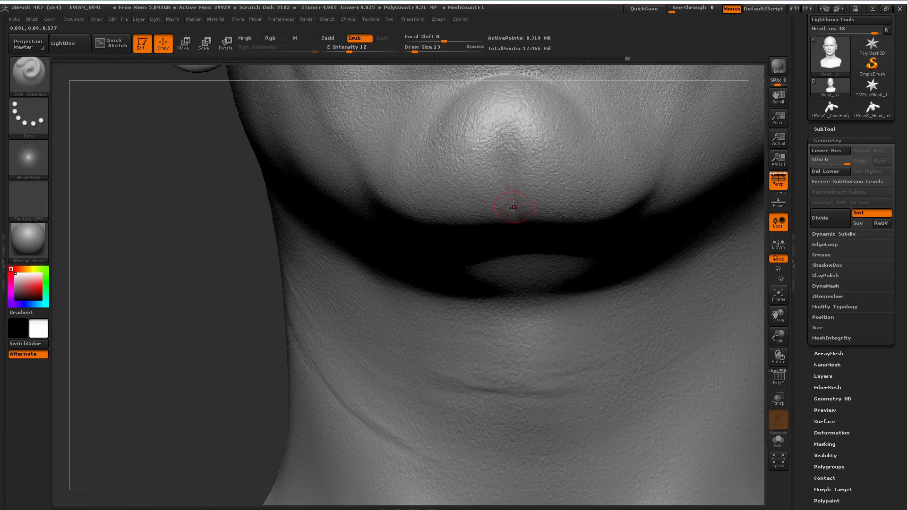
Smooth the skin detail around the chin and lips from several angles.
alt+drag(142, 326, 152, 342)
alt+drag(66, 170, 209, 336)
mouse_move(506, 202)
shift+mouse_down()
mouse_move(524, 189)
mouse_move(538, 193)
shift+mouse_up()
drag(137, 406, 159, 341)
mouse_move(461, 170)
shift+mouse_down()
mouse_move(402, 191)
mouse_move(515, 174)
mouse_move(536, 182)
shift+mouse_up()
drag(754, 206, 726, 267)
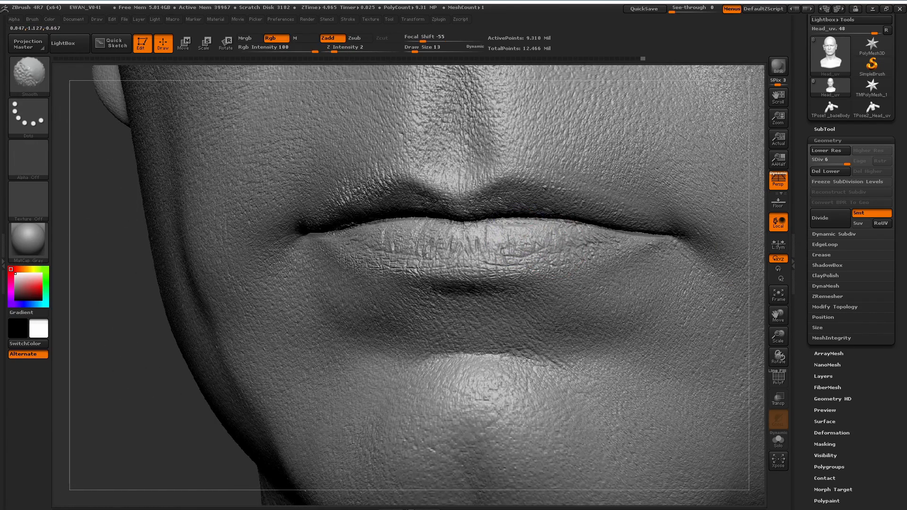
drag(756, 278, 762, 189)
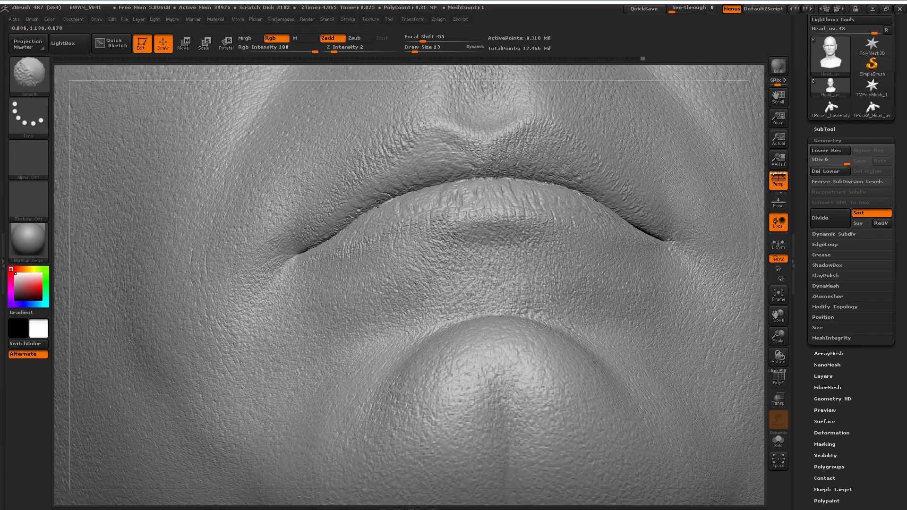
shift+drag(498, 156, 456, 155)
drag(757, 178, 723, 180)
mouse_move(480, 168)
shift+mouse_down()
mouse_move(503, 164)
mouse_move(529, 190)
shift+mouse_up()
Carve the frown creases between the eyebrows with the Dam_Standard brush at Draw Size 8.
mouse_move(762, 248)
mouse_down()
mouse_move(739, 283)
mouse_move(713, 257)
mouse_move(614, 283)
mouse_up()
drag(203, 282, 192, 311)
drag(415, 51, 412, 51)
mouse_move(198, 264)
alt+mouse_down()
mouse_move(186, 298)
mouse_move(195, 332)
mouse_move(265, 327)
alt+mouse_up()
alt+drag(698, 170, 713, 446)
alt+drag(728, 311, 728, 449)
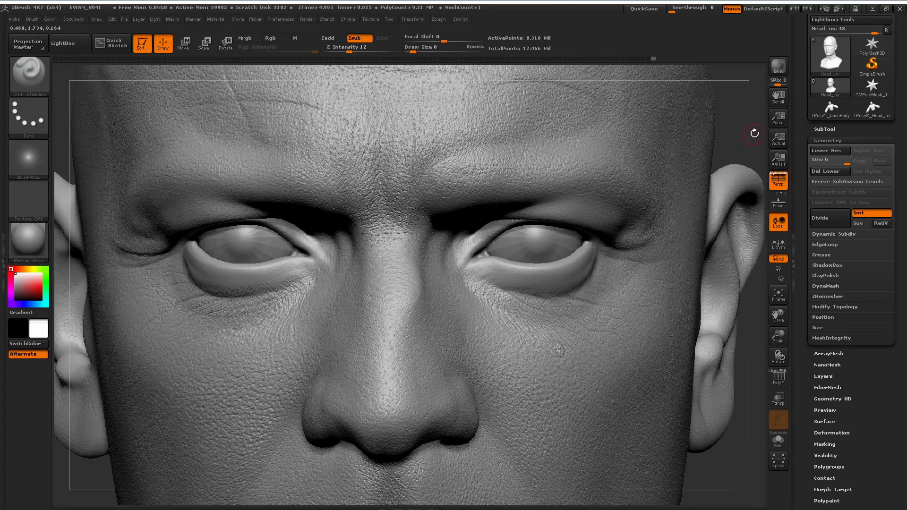
drag(753, 136, 423, 218)
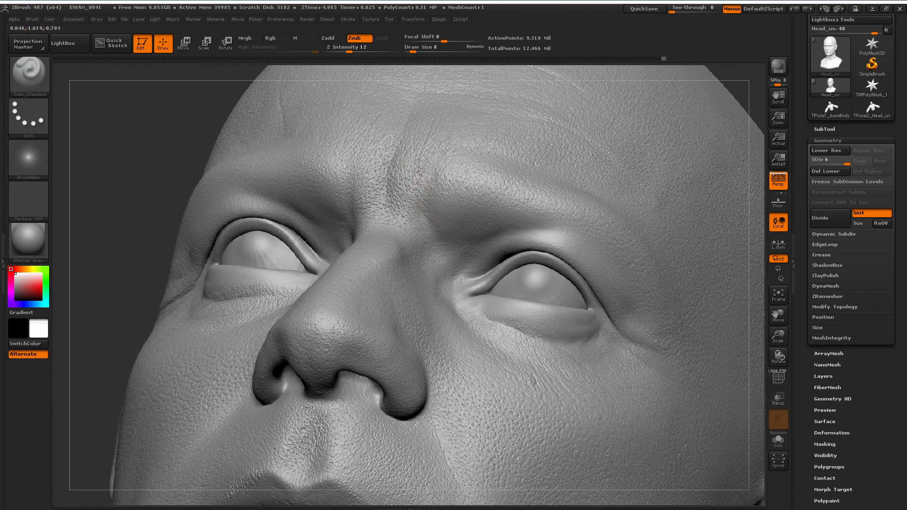
drag(116, 198, 333, 218)
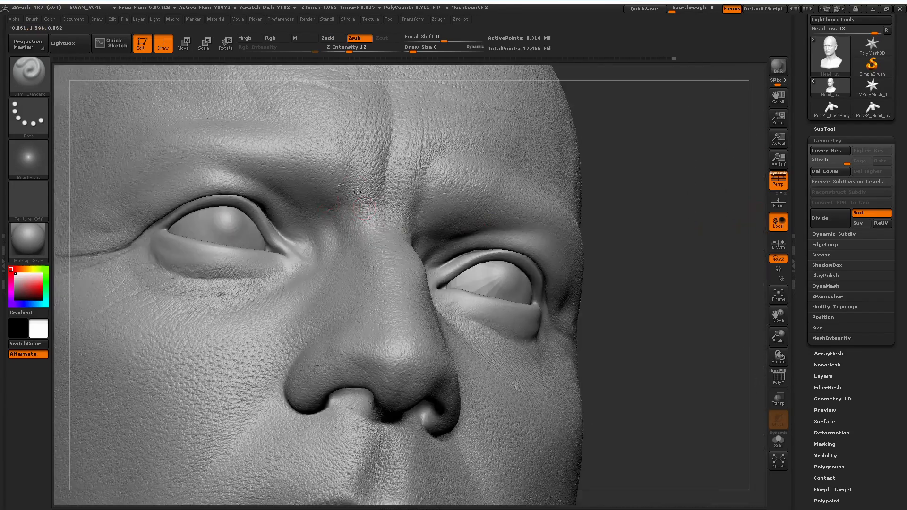
drag(669, 176, 610, 184)
drag(110, 139, 71, 326)
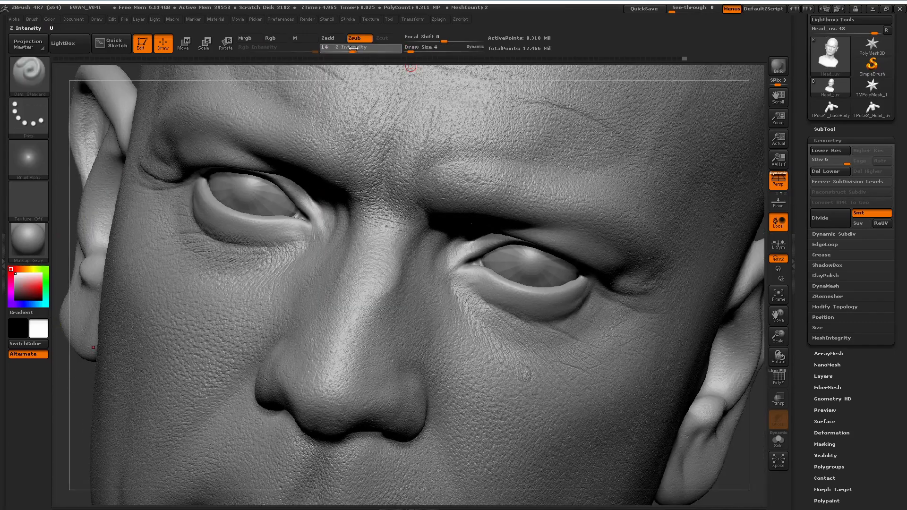
Add finer creases across the brow and nose bridge with Dam_Standard at Draw Size 4 and Z Intensity 15.
mouse_move(79, 386)
mouse_down()
mouse_move(69, 371)
mouse_move(118, 284)
mouse_move(66, 433)
mouse_up()
drag(341, 290, 343, 209)
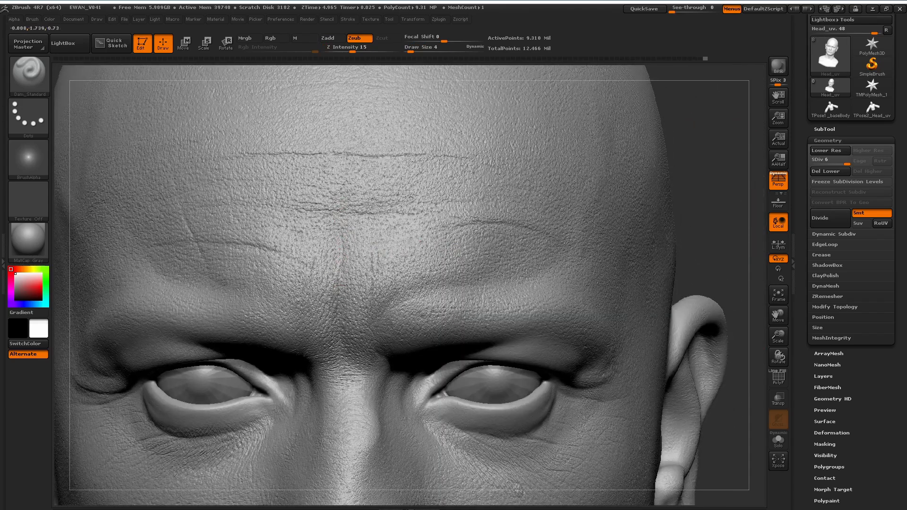
drag(718, 227, 436, 336)
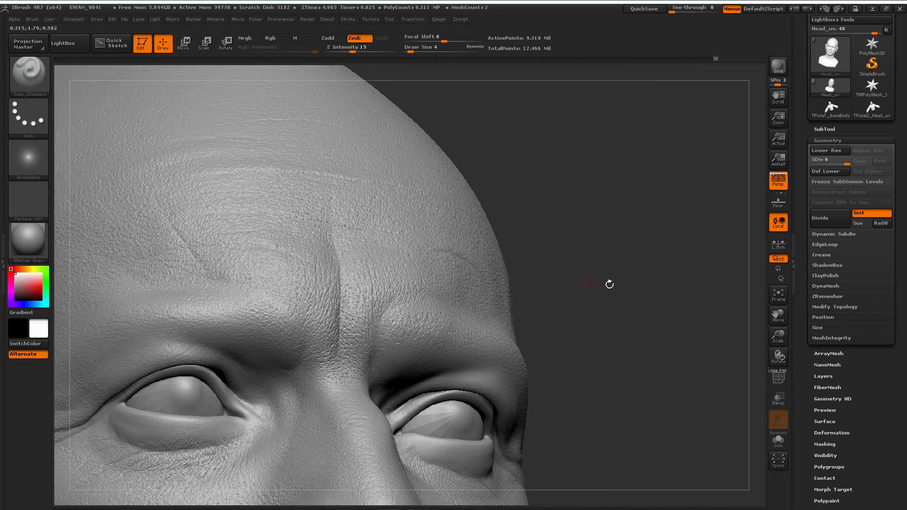
shift+drag(553, 284, 357, 365)
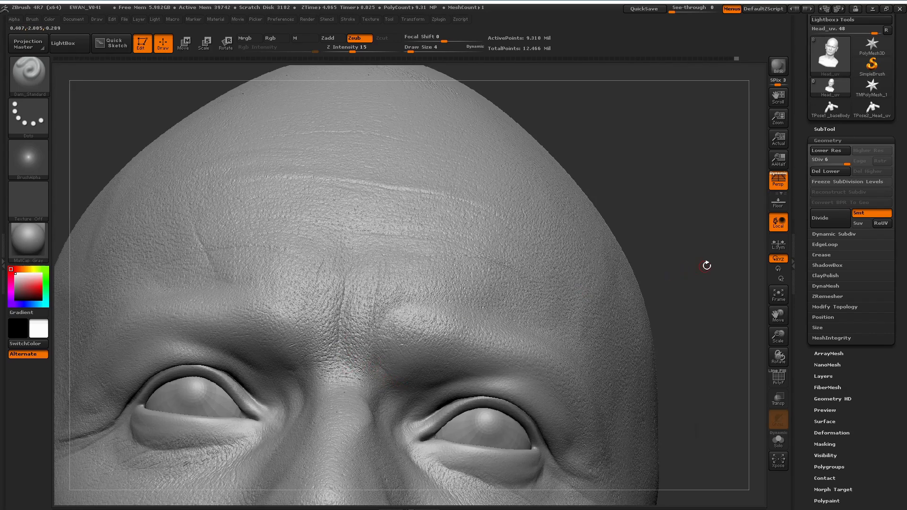
drag(706, 263, 421, 424)
mouse_move(712, 197)
alt+mouse_down()
mouse_move(668, 138)
mouse_move(704, 165)
alt+mouse_up()
drag(371, 368, 393, 363)
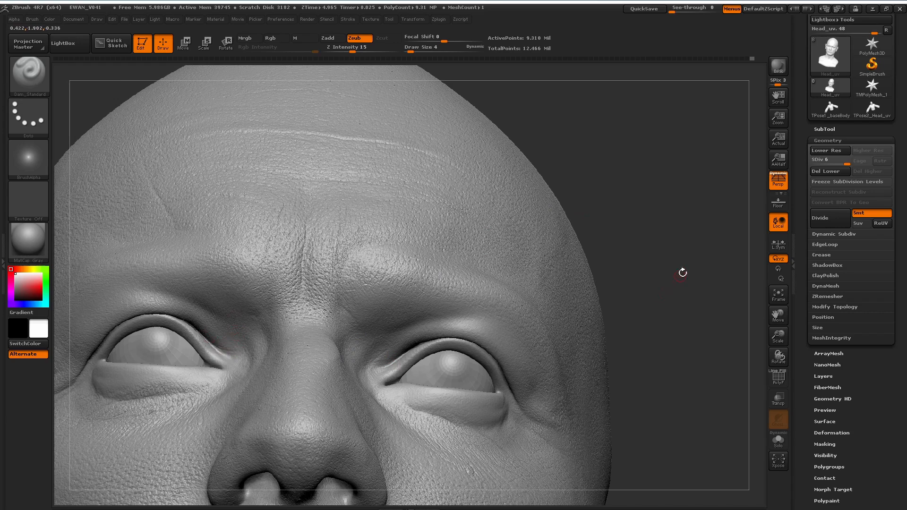
Carve fine crow's-feet creases around the outer corners of both eyes.
drag(643, 304, 520, 379)
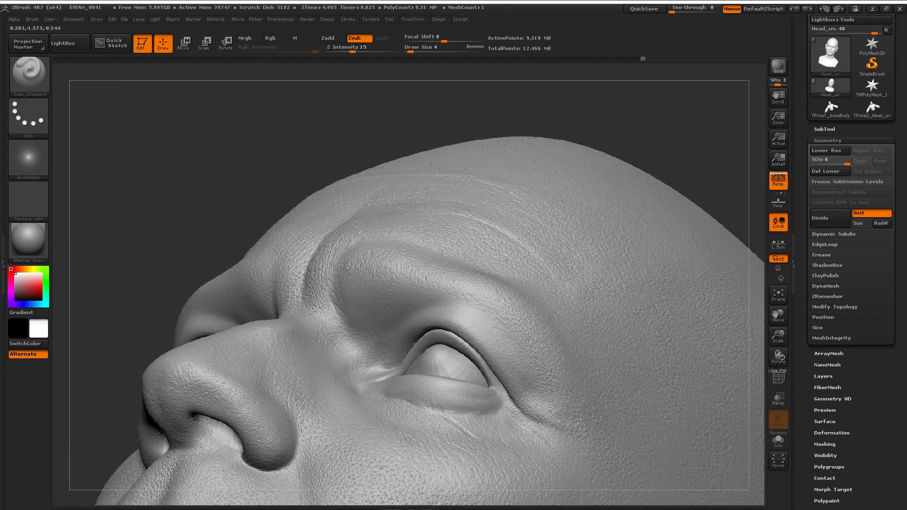
drag(530, 416, 250, 430)
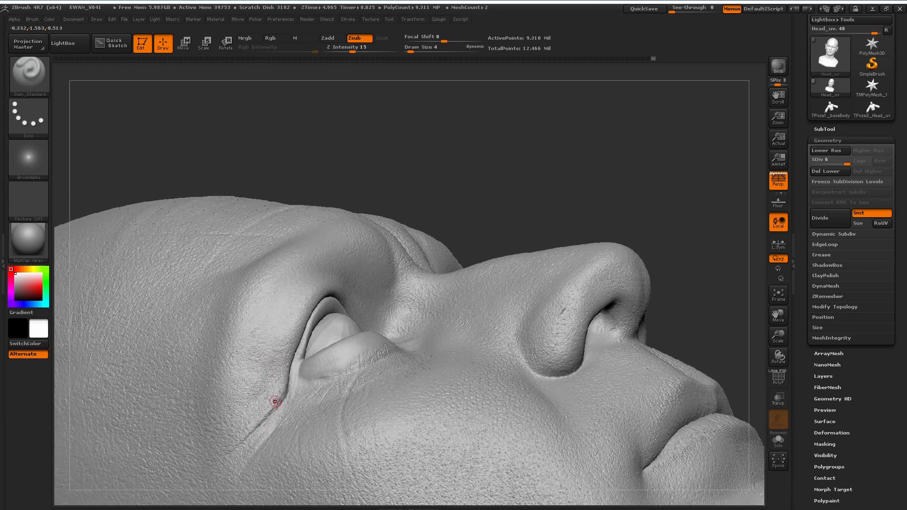
mouse_move(527, 185)
mouse_down()
mouse_move(666, 182)
mouse_move(692, 168)
mouse_move(699, 200)
mouse_up()
drag(292, 313, 267, 382)
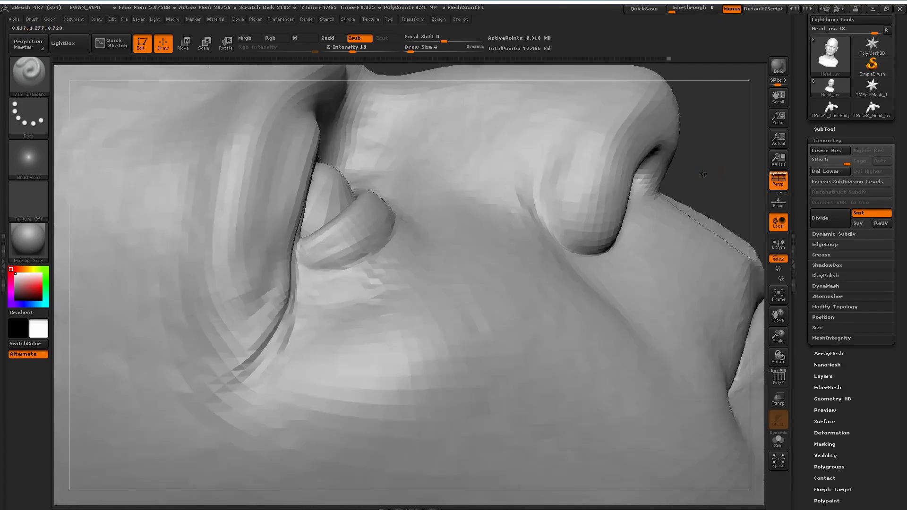
drag(712, 172, 317, 312)
mouse_move(755, 197)
mouse_down()
mouse_move(166, 271)
mouse_move(135, 266)
mouse_move(179, 245)
mouse_up()
drag(664, 110, 671, 124)
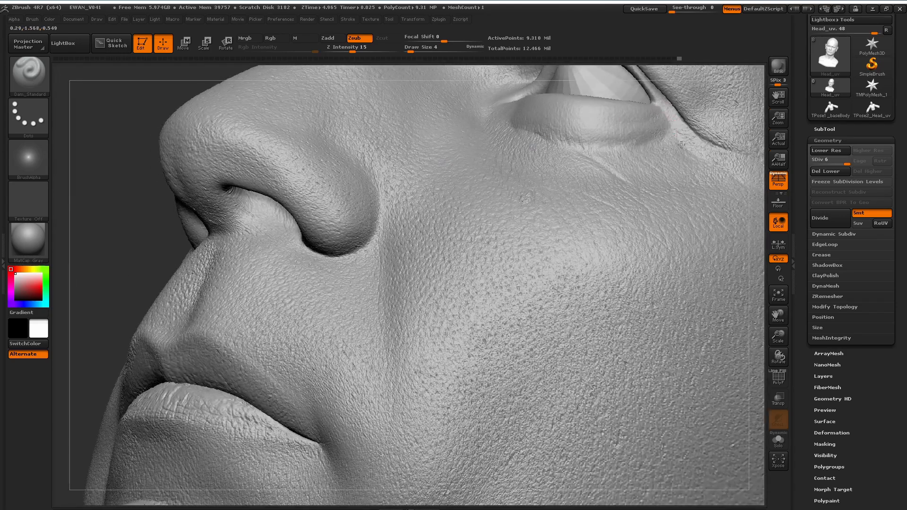
drag(762, 210, 516, 219)
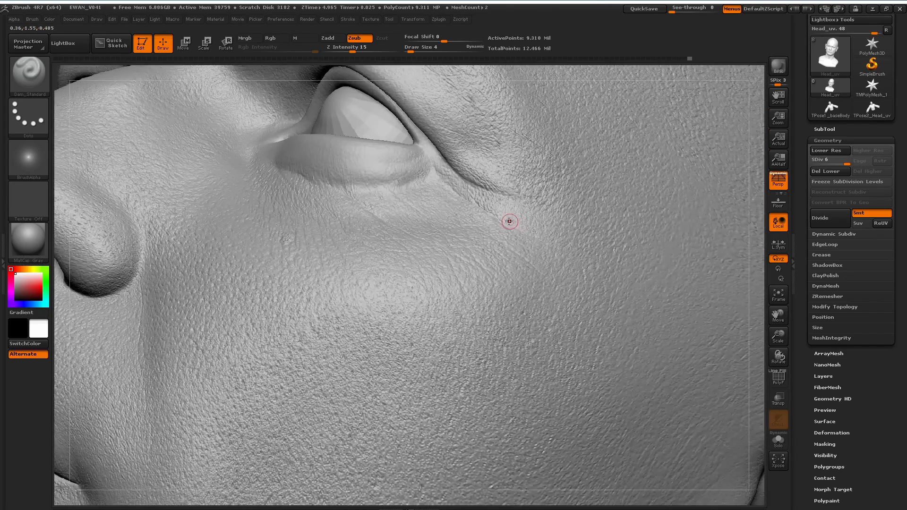
Carve fine wrinkles below the lower eyelid, running outward across the upper cheek.
drag(757, 268, 406, 400)
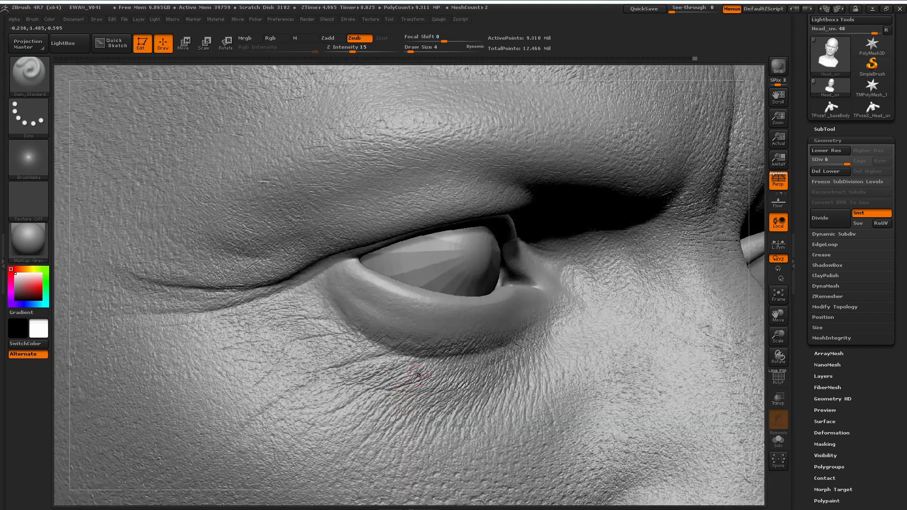
drag(757, 315, 724, 311)
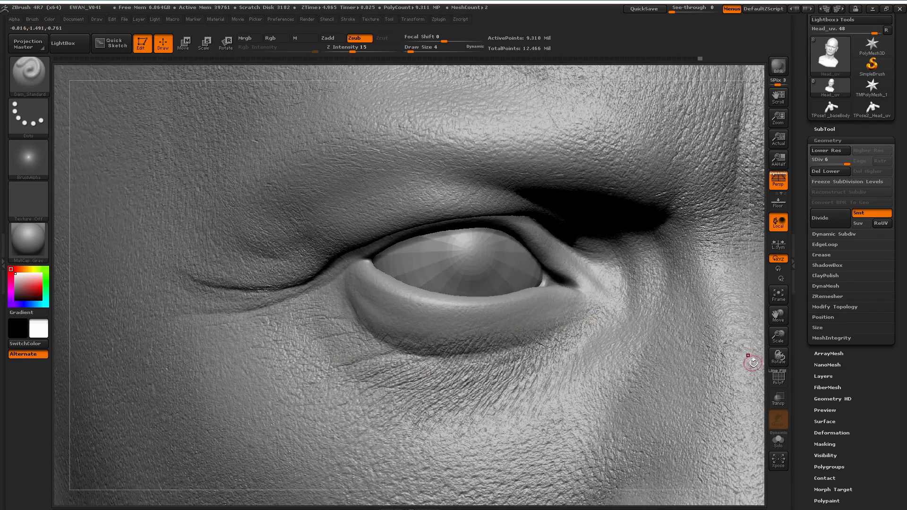
drag(753, 362, 719, 350)
drag(234, 421, 351, 361)
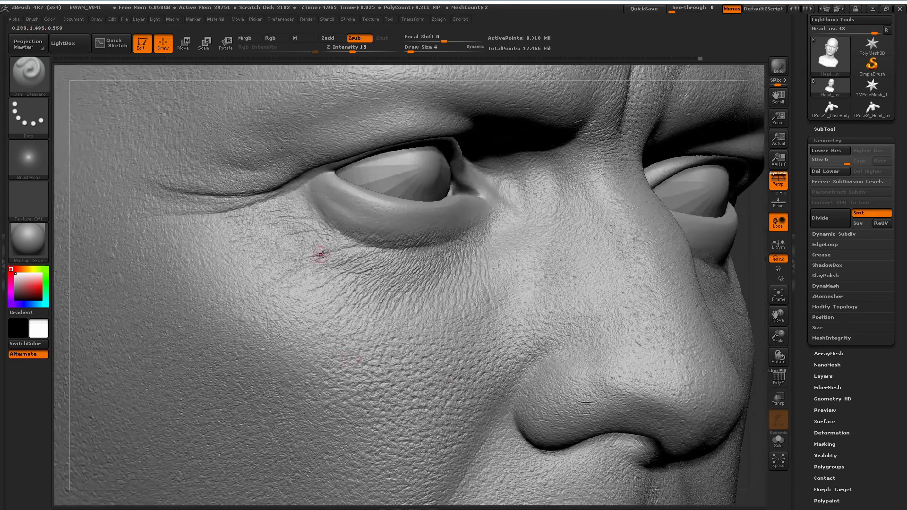
drag(229, 324, 84, 371)
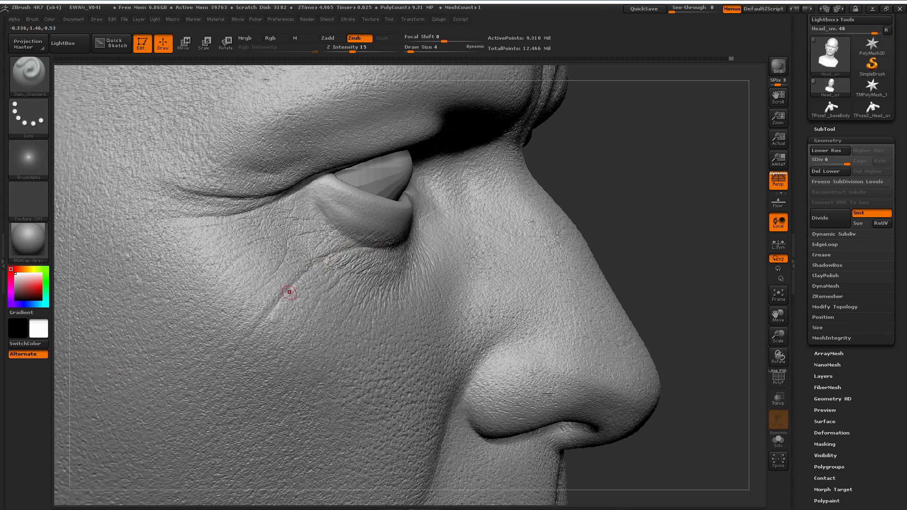
drag(237, 350, 239, 304)
drag(72, 245, 77, 257)
Raise the skin between the wrinkles below and beside the eyes with the Standard brush at Draw Size 10.
key(b)
click(369, 86)
click(413, 49)
drag(436, 284, 455, 270)
drag(419, 298, 457, 266)
drag(757, 263, 661, 271)
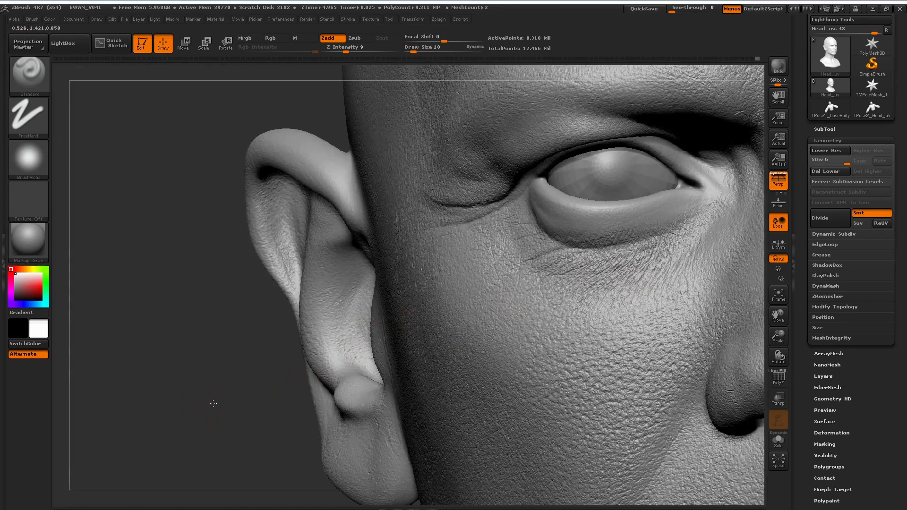
drag(202, 405, 279, 400)
drag(418, 302, 439, 276)
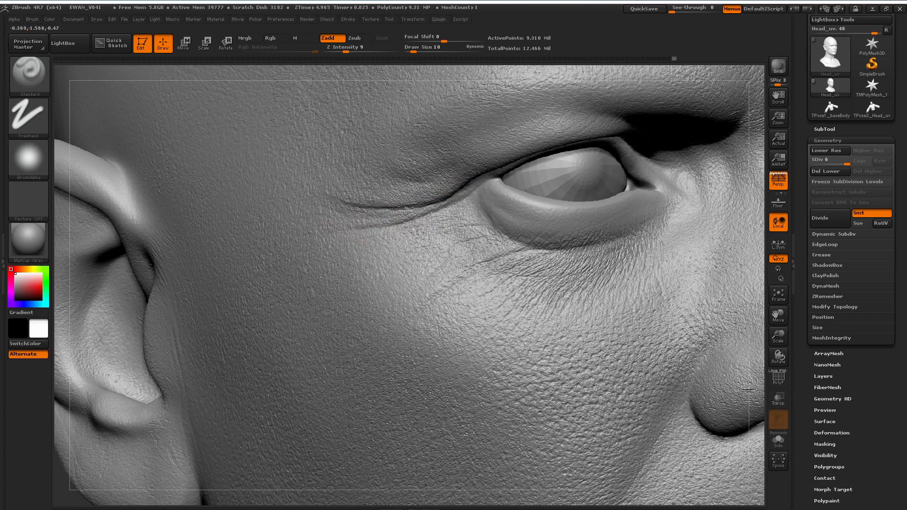
drag(757, 249, 609, 271)
drag(610, 201, 688, 202)
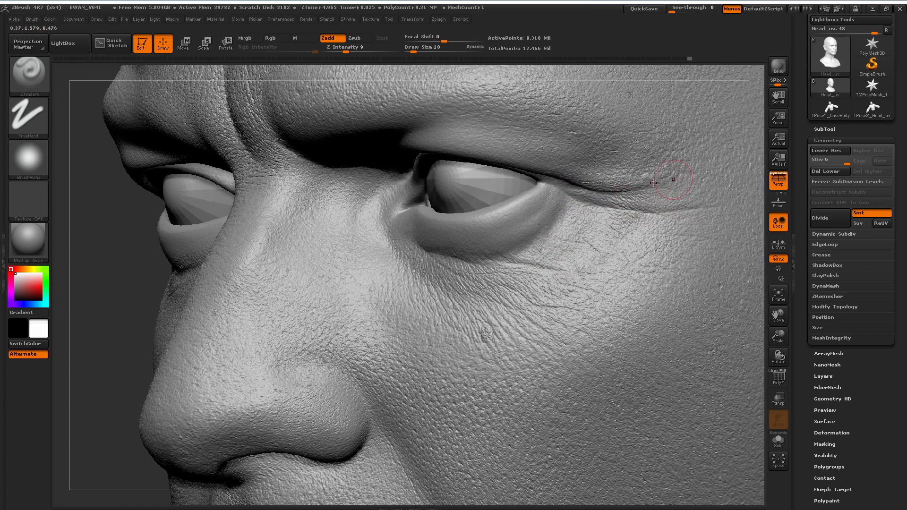
Carve very fine lines under the other eye with the Dam_Standard brush at Draw Size 2.
key(b)
key(d)
key(s)
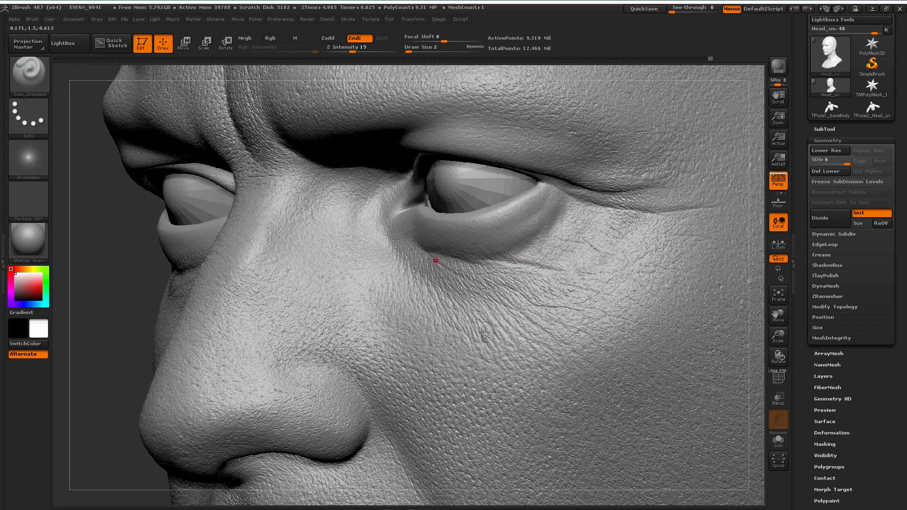
drag(90, 288, 177, 289)
drag(462, 286, 530, 291)
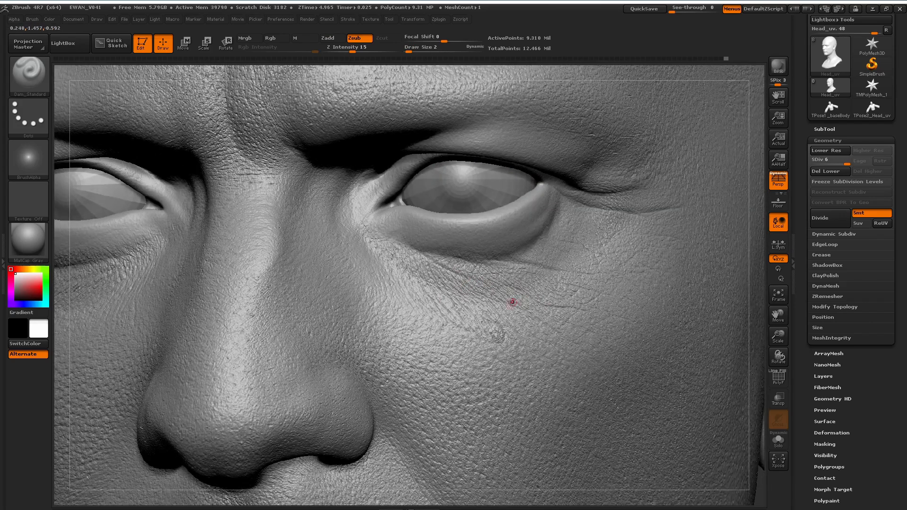
Render the whole bust with BPR from the front and from a three-quarter angle to review the skin detail.
shift+drag(752, 240, 758, 242)
alt+drag(755, 279, 590, 264)
alt+drag(324, 425, 229, 373)
alt+drag(284, 361, 228, 300)
alt+drag(305, 265, 227, 312)
drag(236, 309, 303, 373)
click(779, 66)
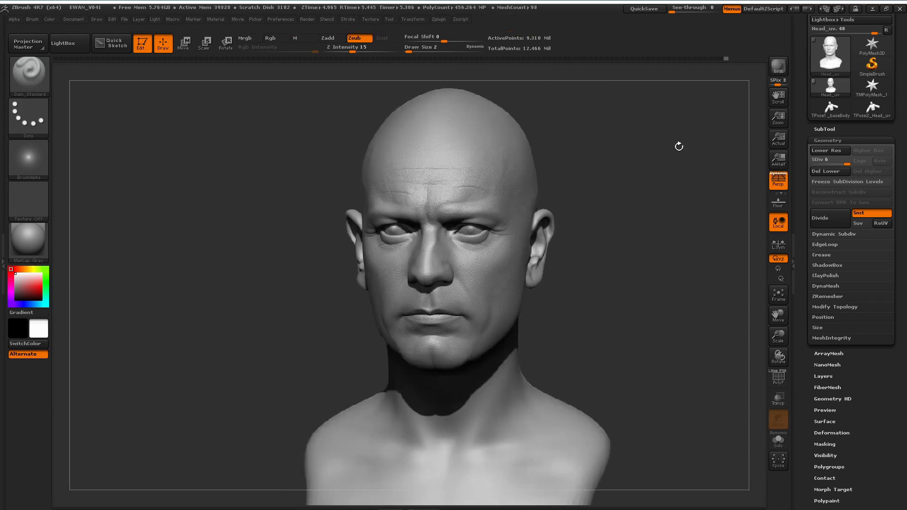
drag(666, 180, 681, 180)
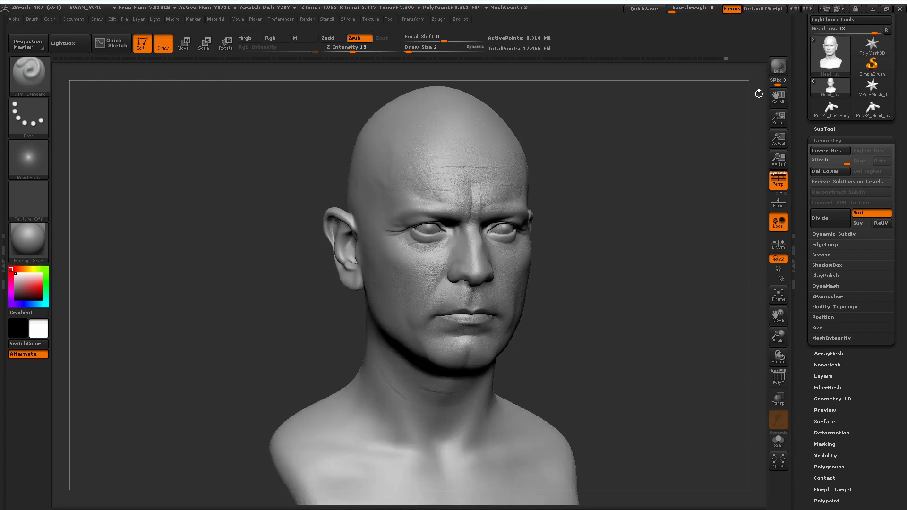
click(779, 66)
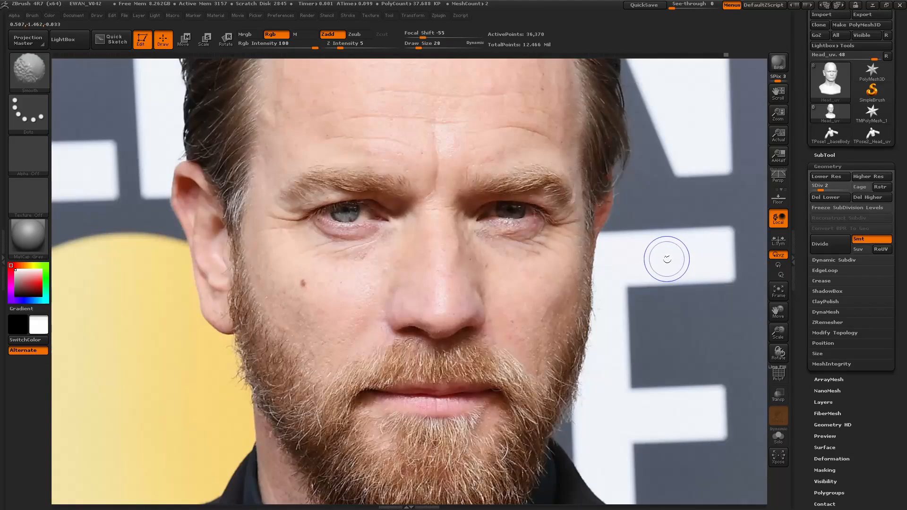
Compare the head repeatedly with the overlaid reference photo and set the Move Topological brush's Draw Size to 11.
key(shift+z)
key(shift+z)
key(shift+z)
key(shift+z)
key(shift+z)
key(shift+z)
key(shift+z)
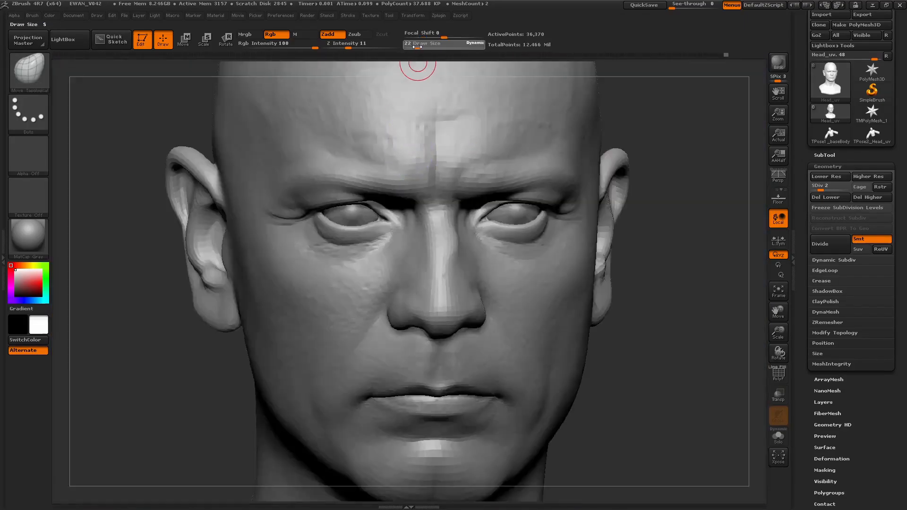
drag(417, 46, 414, 47)
key(shift+z)
key(shift+z)
key(shift+z)
key(shift+z)
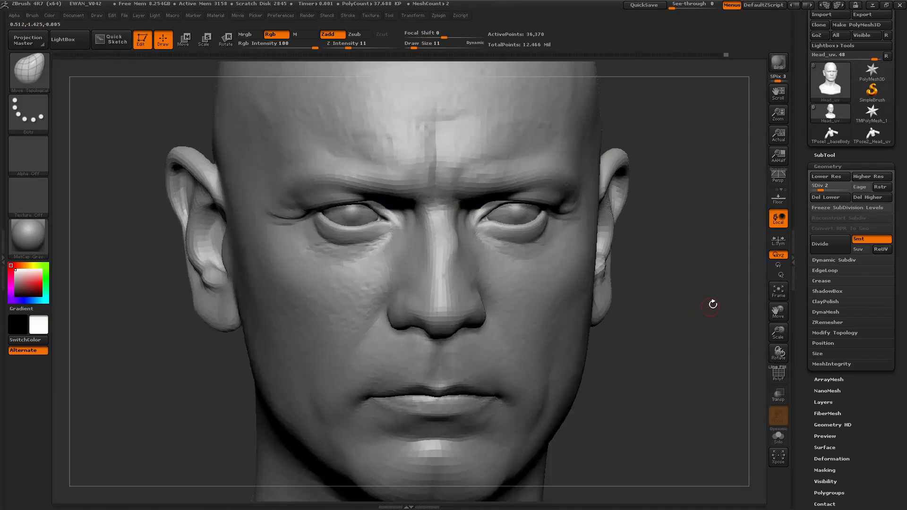
Make the eyeballs the active subtool and lower their subdivision level to 1.
alt+click(353, 210)
click(837, 185)
drag(837, 185, 816, 185)
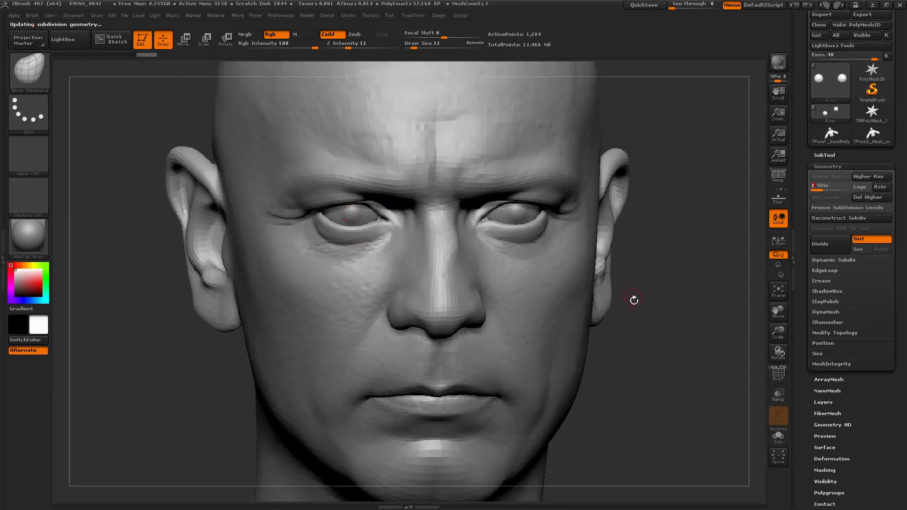
alt+drag(629, 292, 671, 341)
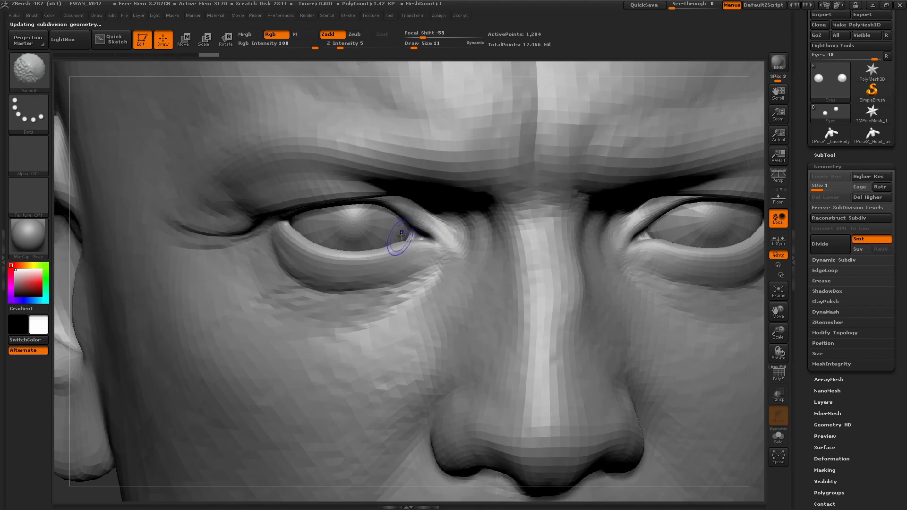
Isolate the eyeballs and smooth the surface around their cornea bulges at subdivision level 2, then show the full bust again.
click(779, 437)
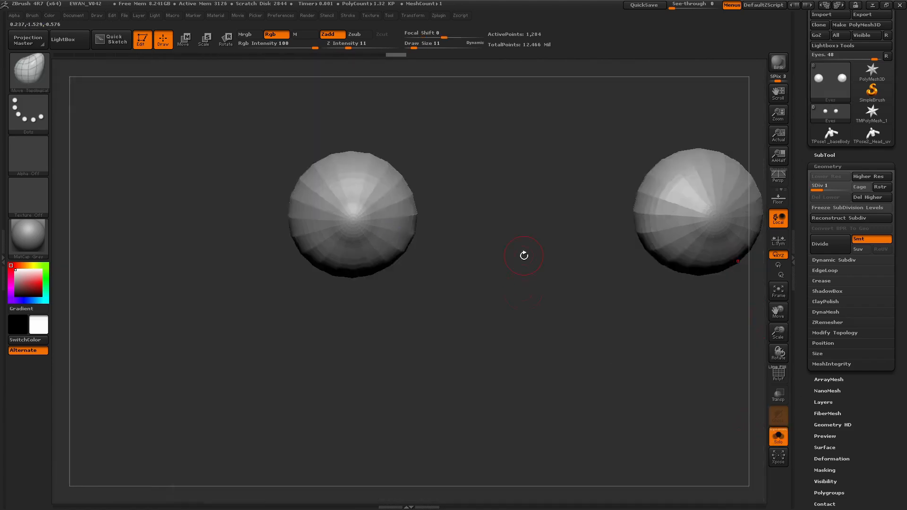
mouse_move(407, 247)
mouse_down()
mouse_move(439, 297)
mouse_move(439, 172)
mouse_move(416, 231)
mouse_up()
click(827, 184)
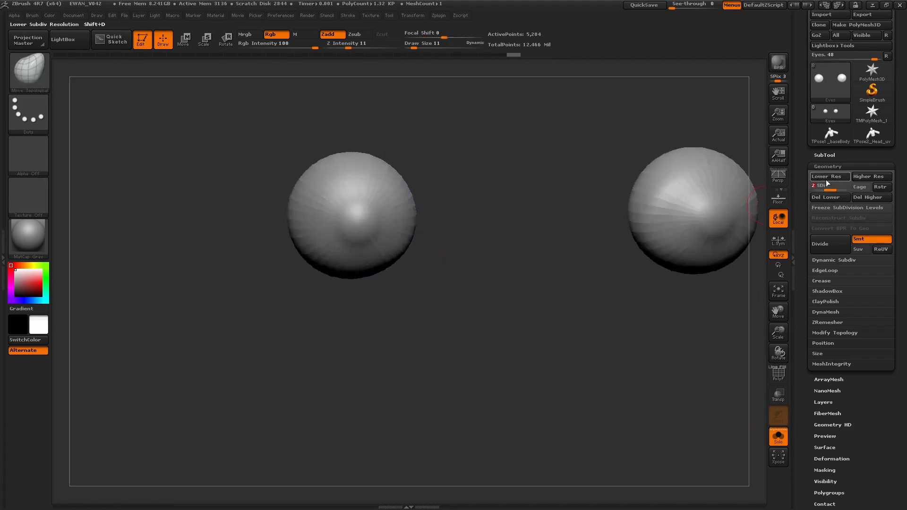
shift+drag(430, 263, 396, 235)
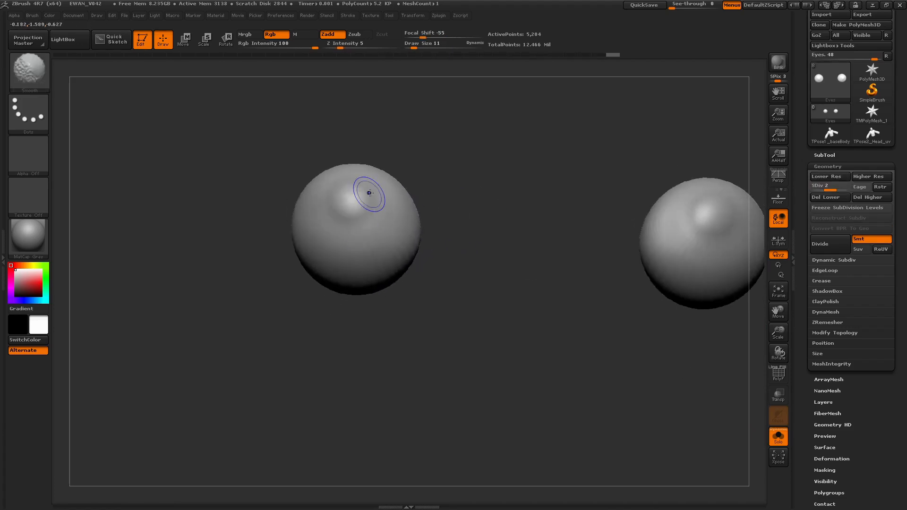
shift+drag(478, 162, 466, 189)
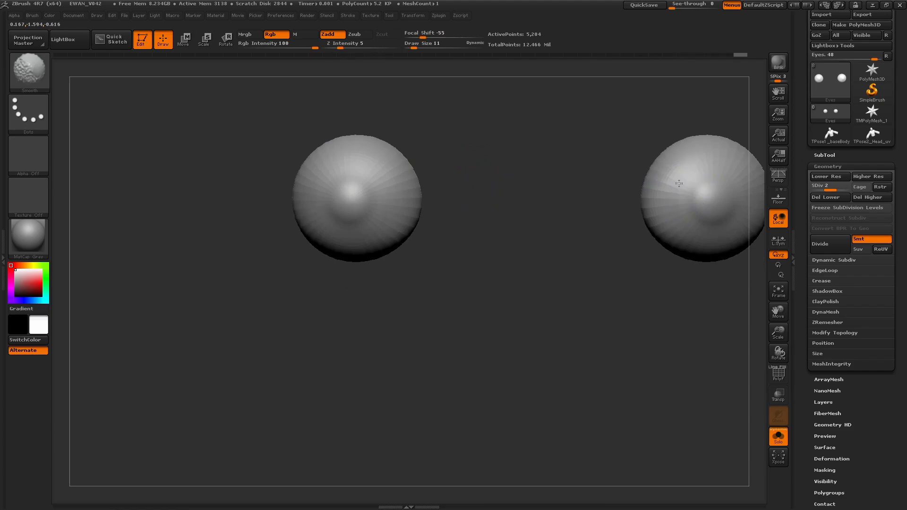
shift+drag(675, 198, 677, 209)
mouse_move(651, 304)
mouse_down()
mouse_move(646, 413)
mouse_move(646, 306)
mouse_up()
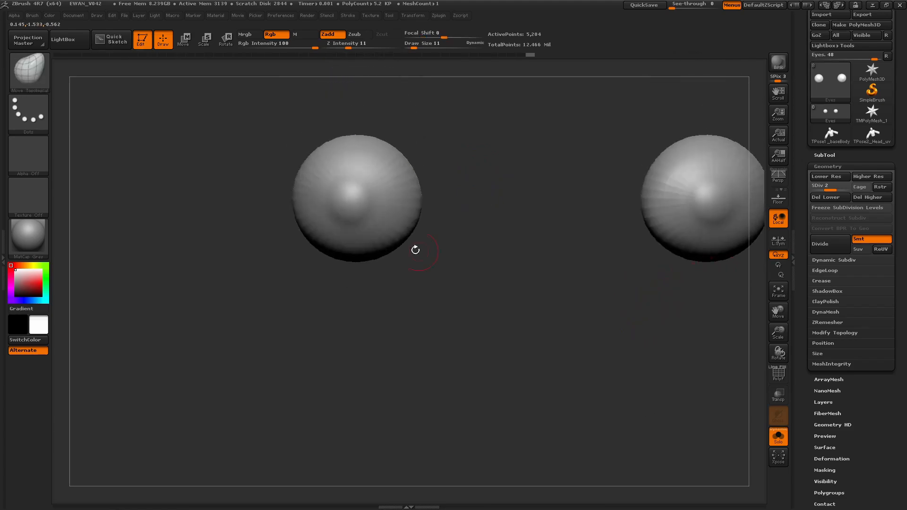
click(778, 437)
Recall the saved reference view and make the head the active subtool at subdivision level 1.
mouse_move(74, 15)
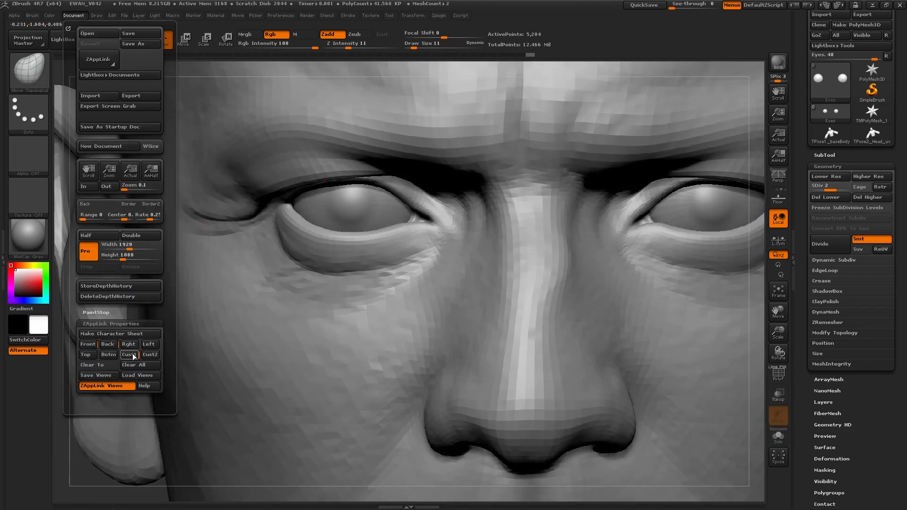
click(129, 347)
key(shift+z)
key(shift+z)
click(820, 155)
click(822, 171)
click(825, 498)
drag(820, 188, 812, 189)
Reshape the inner eye corners from several angles with the Move Topological brush at Draw Size 7.
click(413, 47)
key(shift+z)
key(shift+z)
mouse_move(661, 189)
mouse_down()
mouse_move(690, 193)
mouse_move(700, 236)
mouse_up()
drag(700, 236, 708, 211)
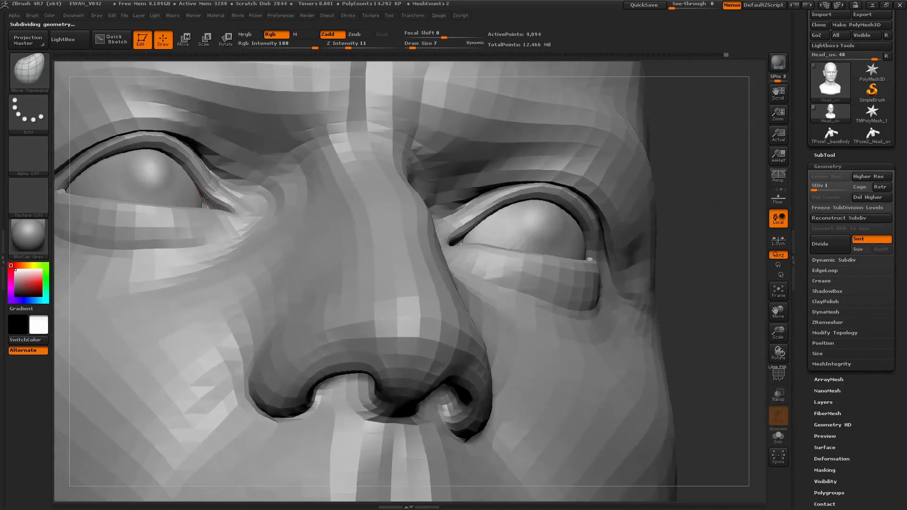
drag(173, 216, 232, 198)
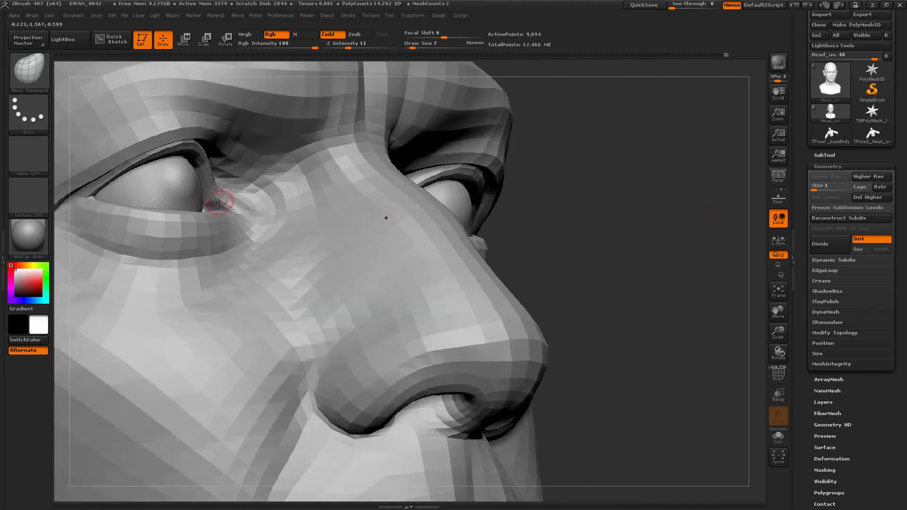
drag(173, 215, 204, 202)
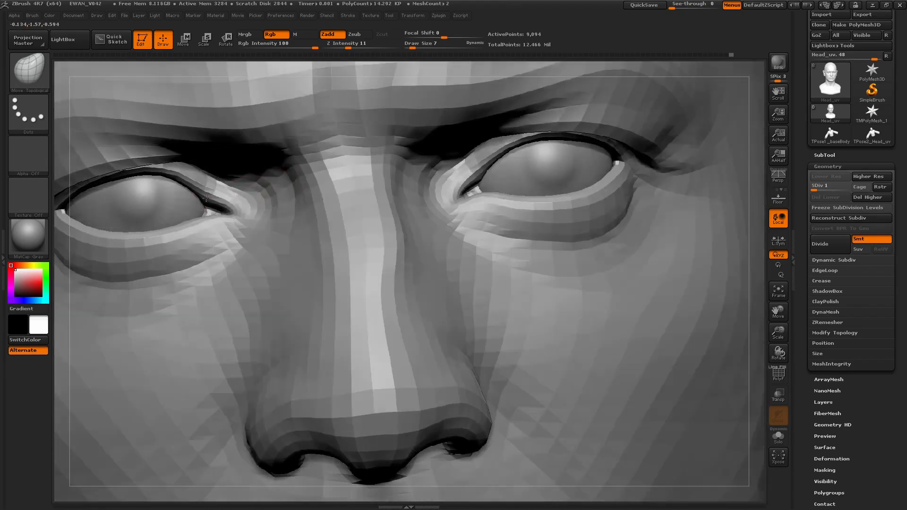
Recall the saved reference view and nudge the upper eyelid upward at Draw Size 26 to match the photo.
mouse_move(80, 16)
click(129, 352)
key(shift+z)
key(shift+z)
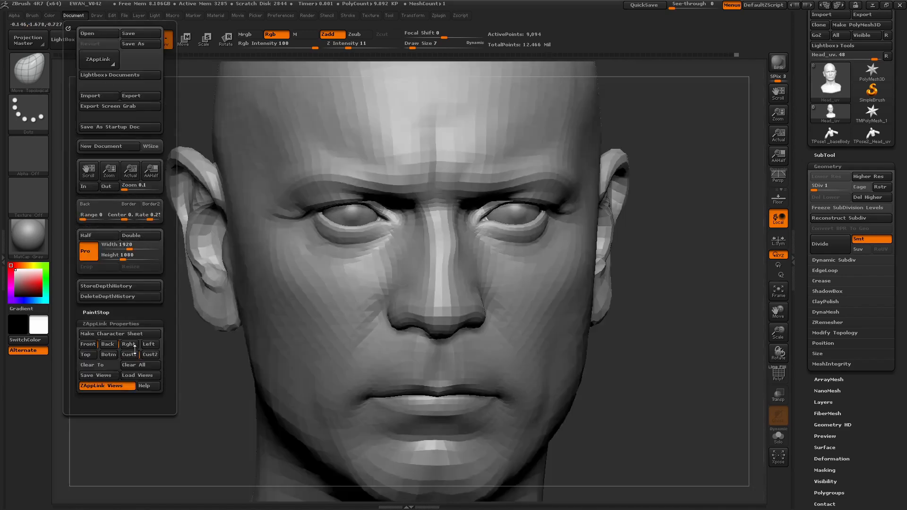
key(shift+z)
click(416, 46)
key(shift+z)
click(418, 46)
drag(363, 206, 361, 201)
key(shift+z)
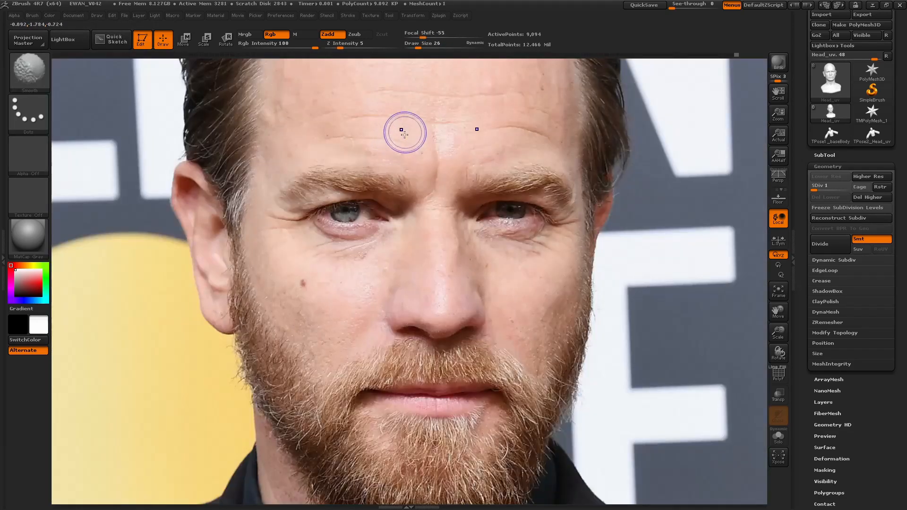
Set the Draw Size to 15 and compare the brow and eyes with the reference photo.
key(shift+z)
click(416, 46)
key(shift+z)
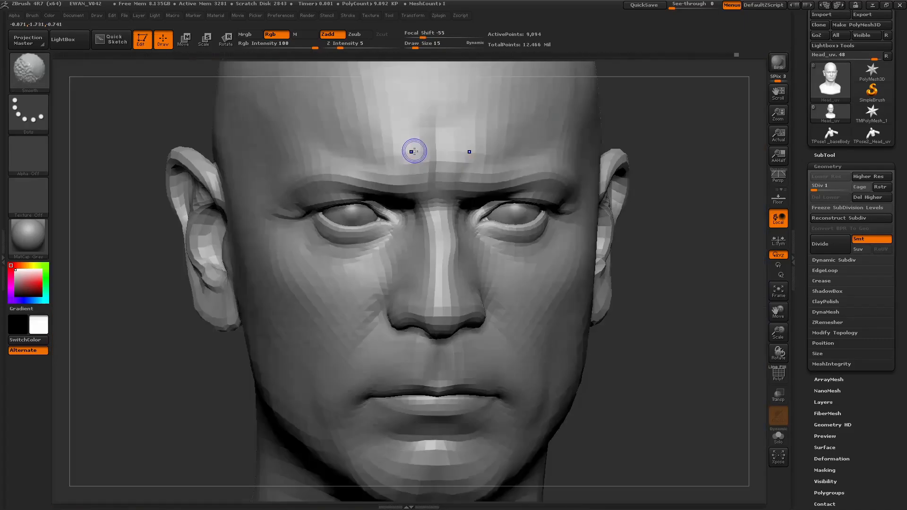
key(shift+z)
key(shift+z)
key(shift+z)
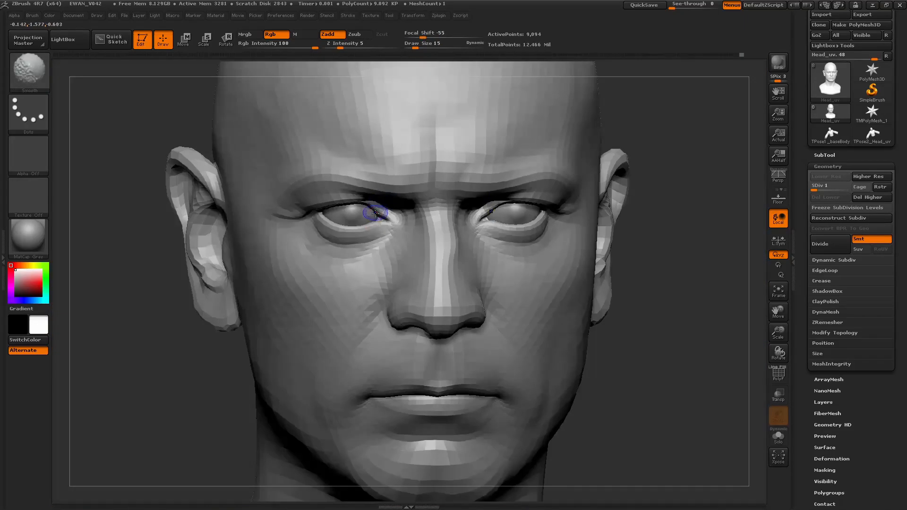
Reshape the area under the eyes with the Move Topological brush at Draw Size 39, checking it against the reference photo.
click(421, 46)
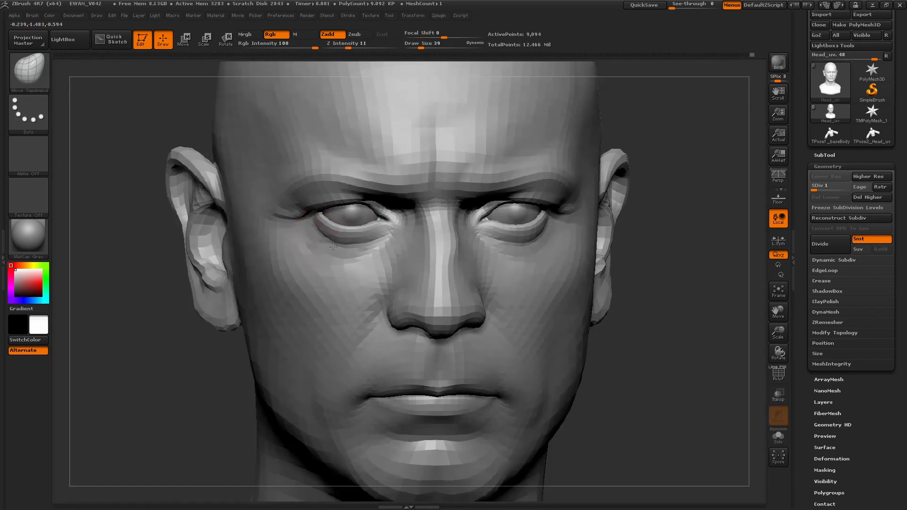
key(shift+z)
key(shift+z)
drag(336, 239, 337, 234)
key(shift+z)
key(shift+z)
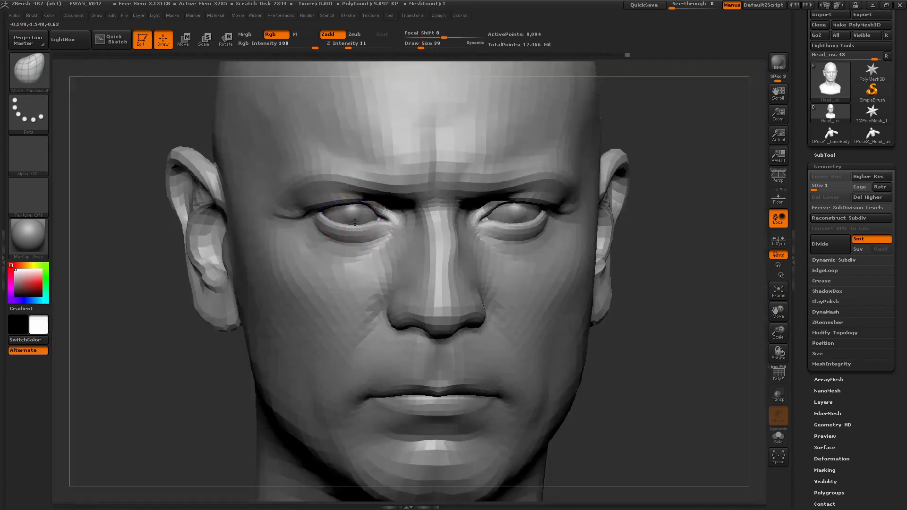
key(shift+z)
key(shift+z)
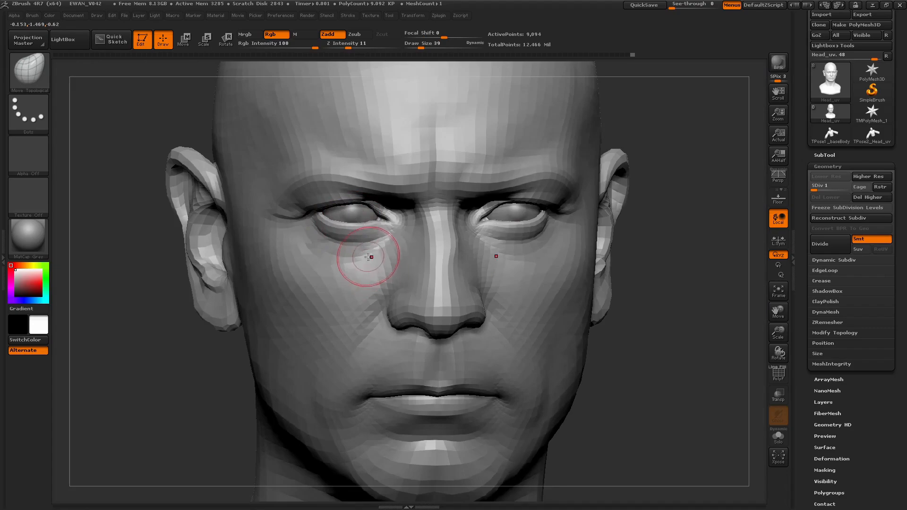
key(shift+z)
key(shift+z)
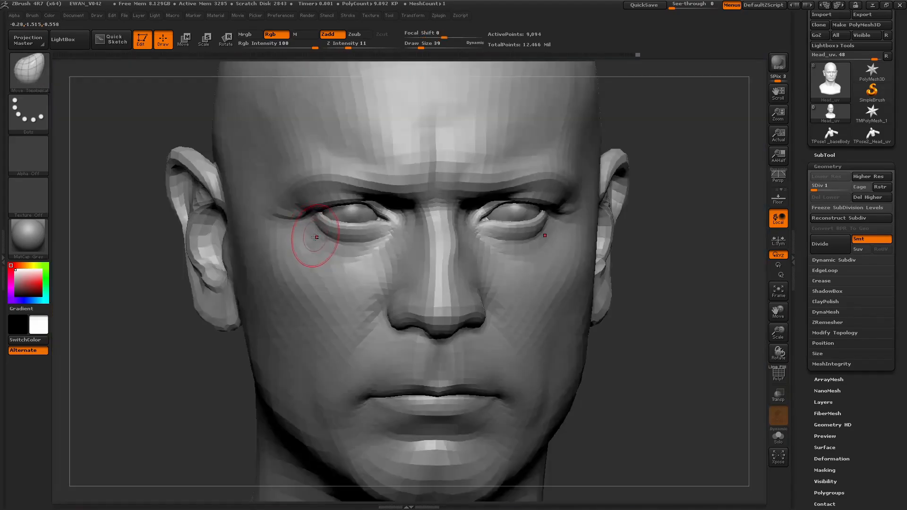
key(shift+z)
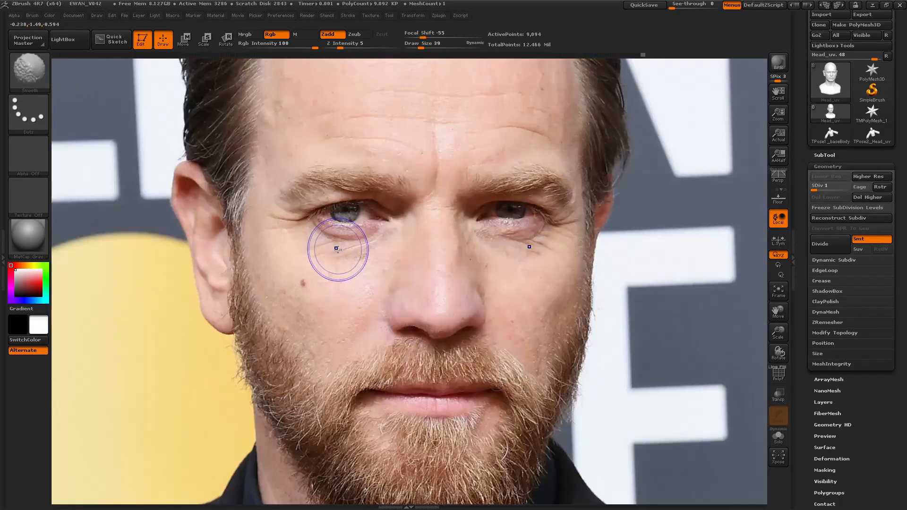
key(shift+z)
key(shift+z)
key(shift+z)
Set the Draw Size to 26 and compare the upper eyelids and inner brows with the photo.
click(418, 47)
key(shift+z)
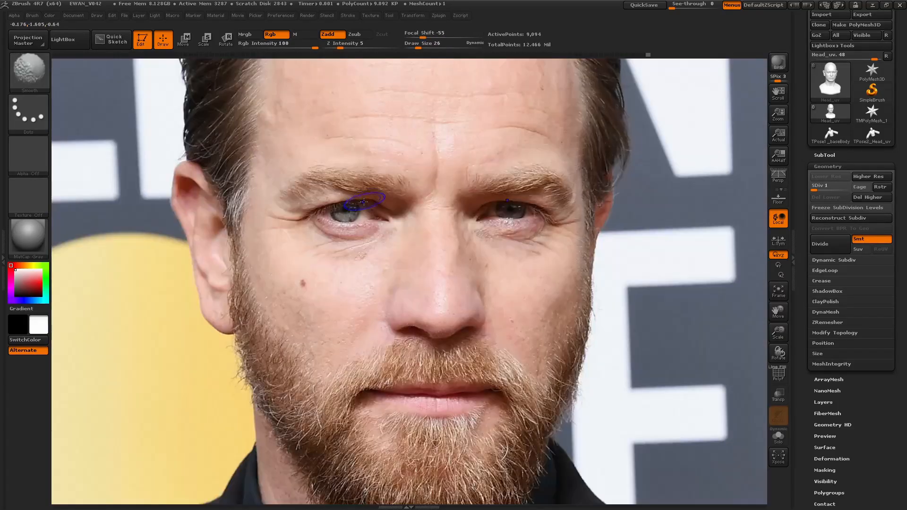
key(shift+z)
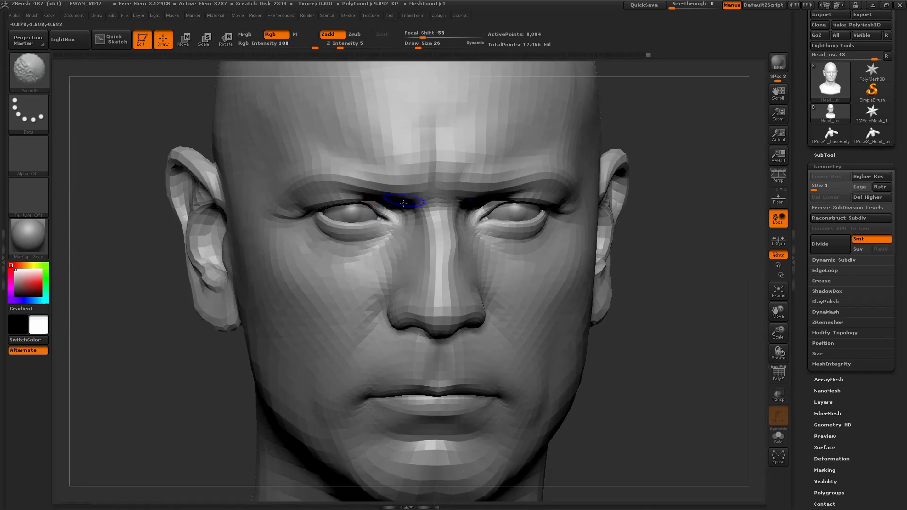
key(shift+z)
key(shift+z)
key(shift+z)
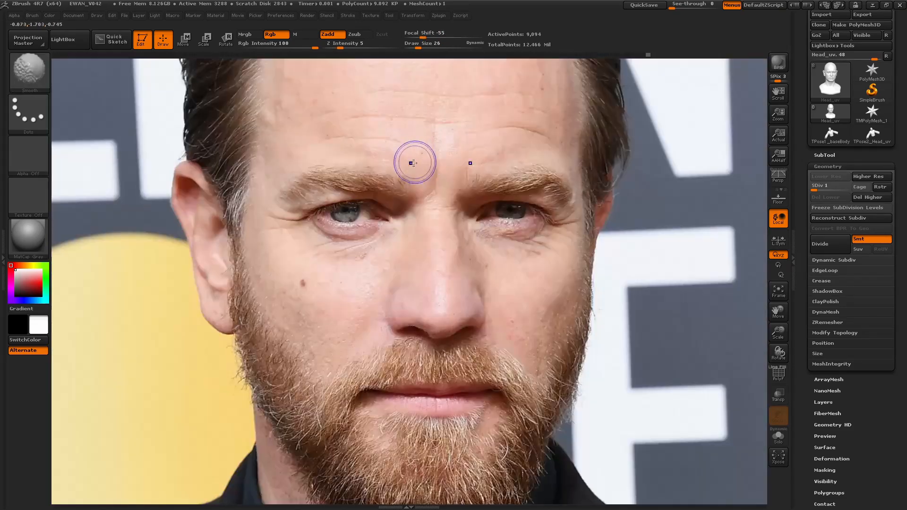
key(shift+z)
Raise the head to subdivision level 2 and choose the Dam_Standard brush, checking the eye creases against the photo.
key(ctrl+d)
click(38, 74)
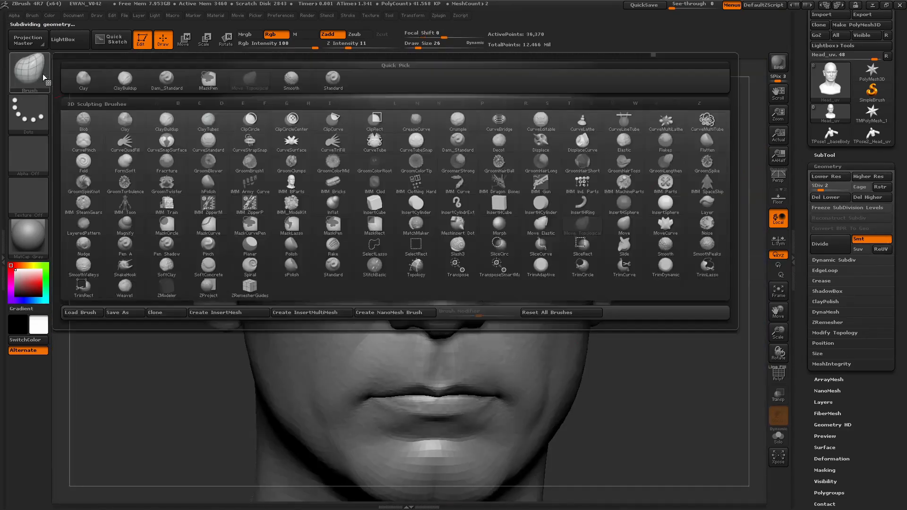
key(shift+z)
key(shift+z)
key(shift+z)
key(shift+z)
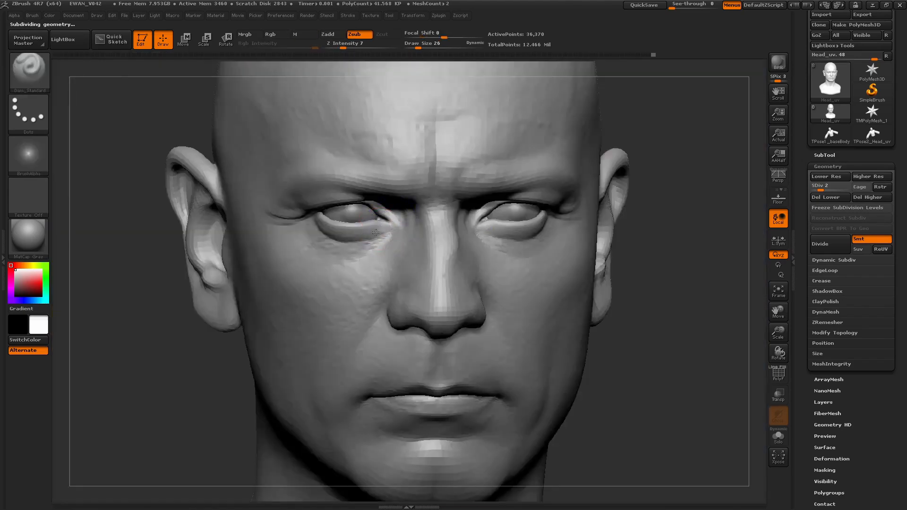
key(shift+z)
key(shift+z)
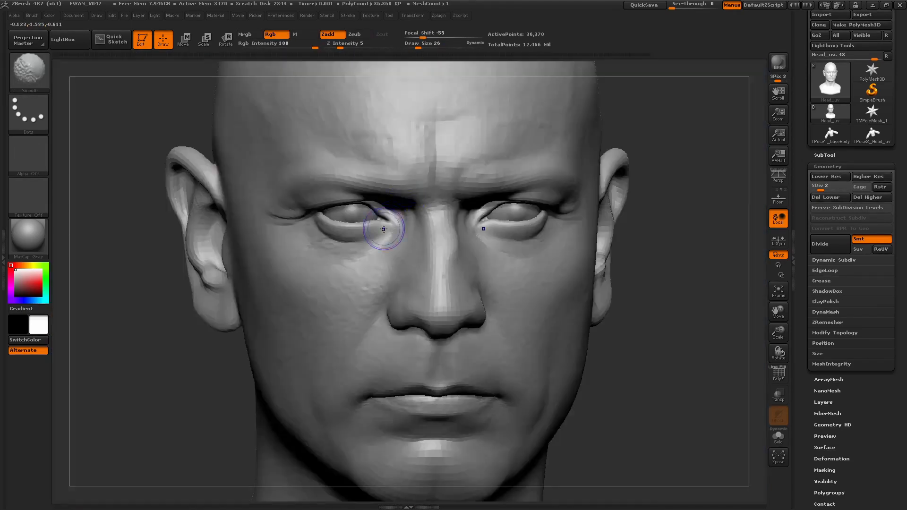
Switch back to the Dam_Standard brush at Draw Size 30 and compare the under-eye creases with the reference photo.
key(b)
key(d)
key(s)
key(shift+z)
key(shift+z)
key(shift)
key(shift+z)
key(shift+z)
key(shift+z)
key(shift+z)
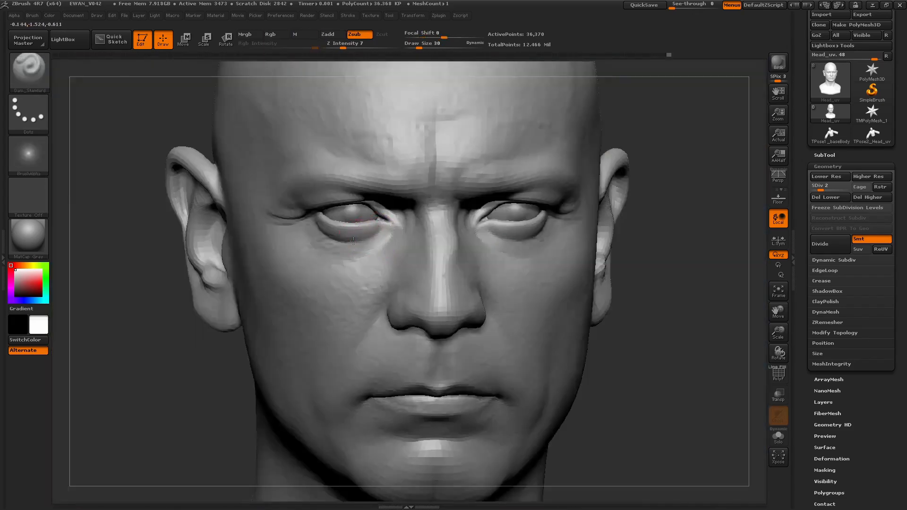
key(shift+z)
key(shift+z)
Return the head to subdivision level 1 and compare it with the photo, using Move Topological at Draw Size 17.
key(shift+d)
key(ctrl)
key(shift+z)
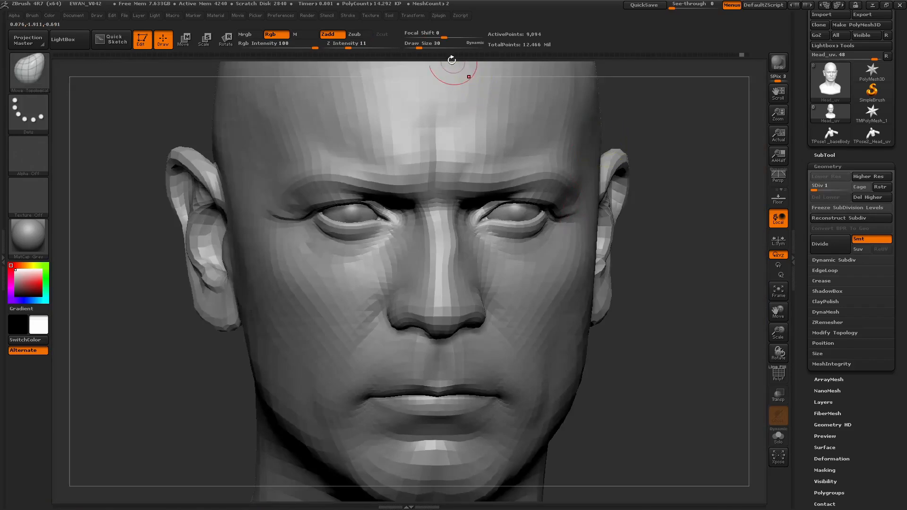
key(shift+z)
key(shift+z)
key(shift+z)
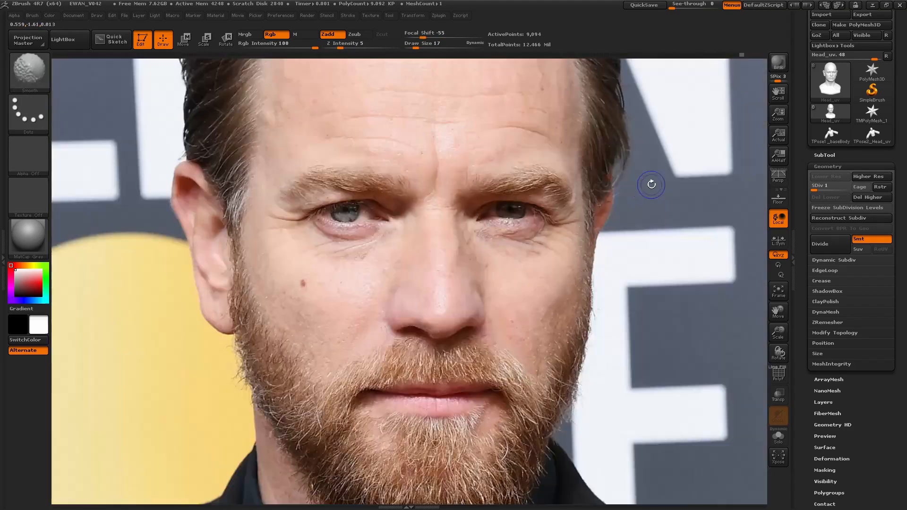
Refine the outer eye area from several angles with the Move Topological brush at Draw Size 17.
drag(654, 183, 583, 158)
mouse_move(735, 119)
mouse_down()
mouse_move(750, 140)
mouse_move(570, 212)
mouse_up()
mouse_move(671, 222)
mouse_down()
mouse_move(453, 222)
mouse_move(407, 284)
mouse_move(602, 223)
mouse_move(591, 215)
mouse_up()
mouse_move(119, 149)
alt+mouse_down()
mouse_move(87, 114)
mouse_move(695, 348)
mouse_move(685, 314)
mouse_move(655, 304)
mouse_move(683, 304)
mouse_move(661, 302)
alt+mouse_up()
alt+drag(94, 109, 128, 204)
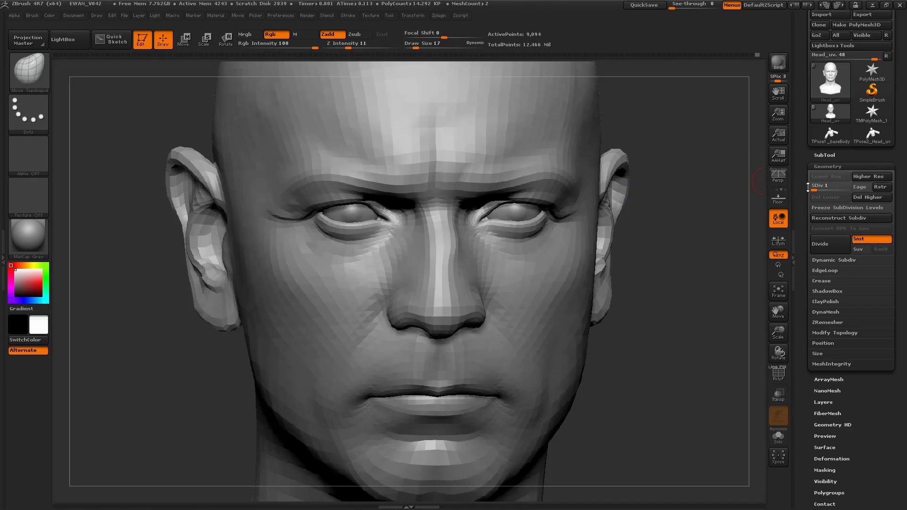
Rework the crease beside the outer eye corner at subdivision level 2 and compare it with the reference photo.
key(shift+d)
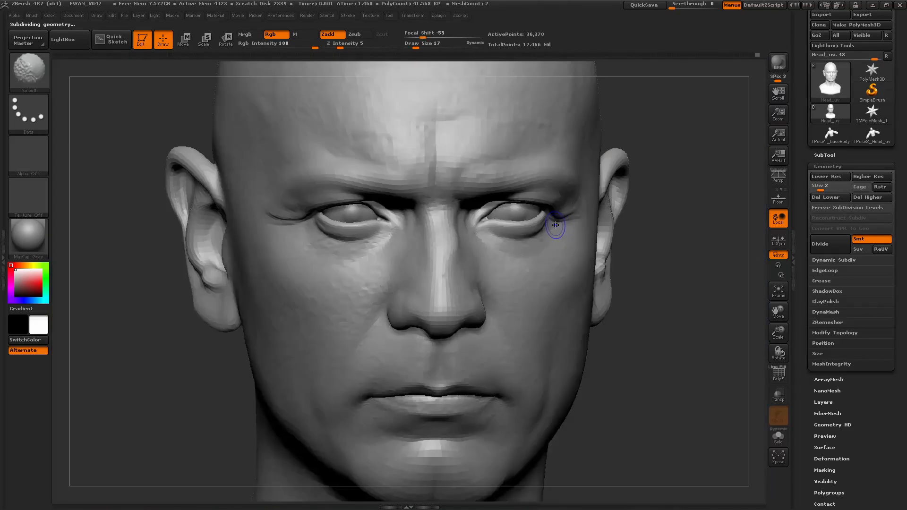
drag(555, 226, 574, 221)
key(shift+z)
key(shift+z)
key(shift+z)
key(shift+z)
key(shift+z)
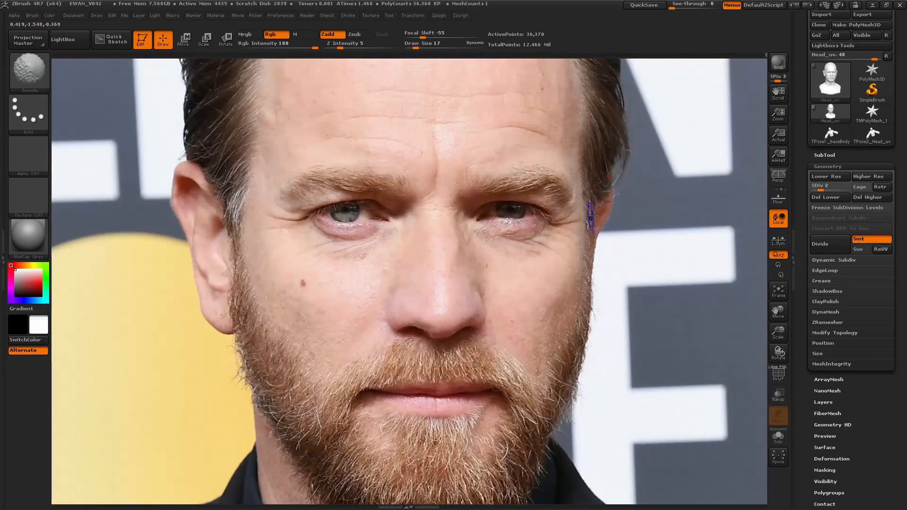
key(shift+z)
Nudge the outer eye crease and the ear's upper edge at subdivision level 1, checking the shapes against the photo.
click(814, 189)
drag(571, 216, 573, 213)
drag(416, 46, 419, 47)
drag(619, 166, 616, 162)
key(shift+z)
key(shift+z)
key(shift+z)
key(shift+z)
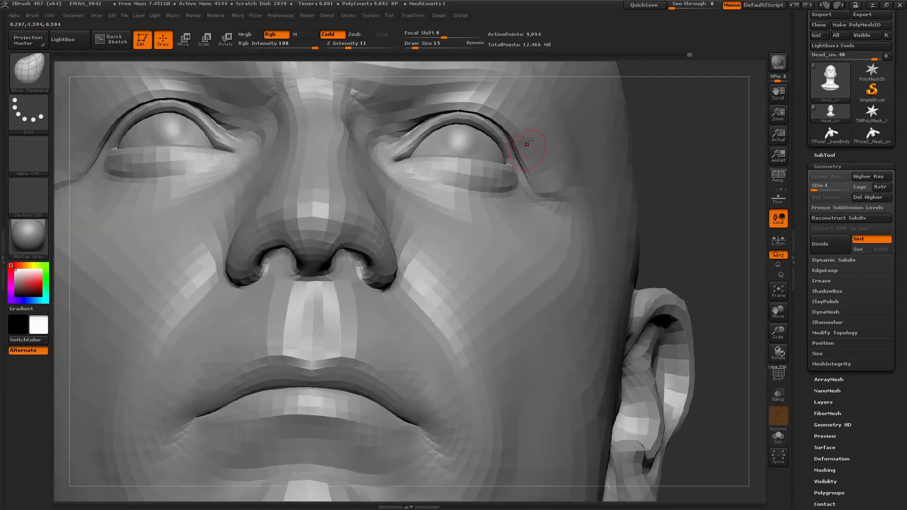
Recall the saved reference view and compare the head's eyes and jawline with the overlaid photo.
drag(672, 222, 524, 331)
mouse_move(76, 17)
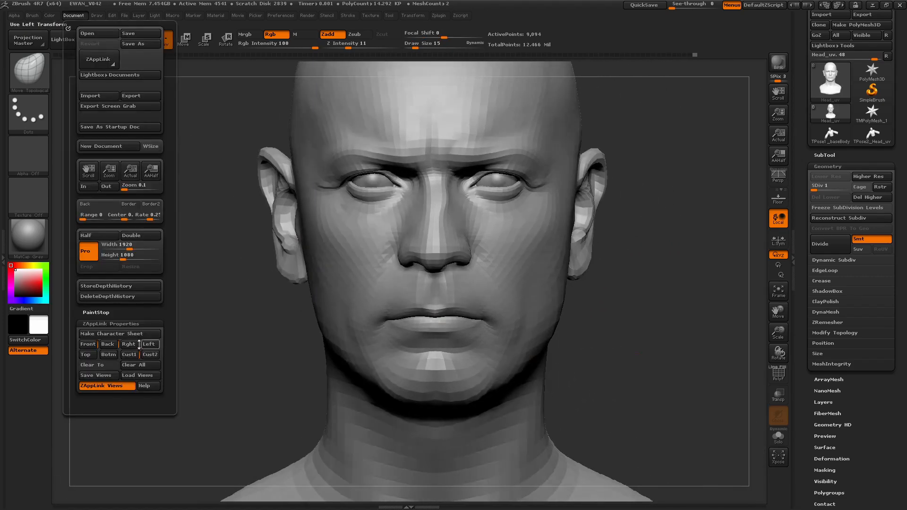
click(132, 358)
key(shift+z)
key(shift+z)
key(shift+z)
key(shift+z)
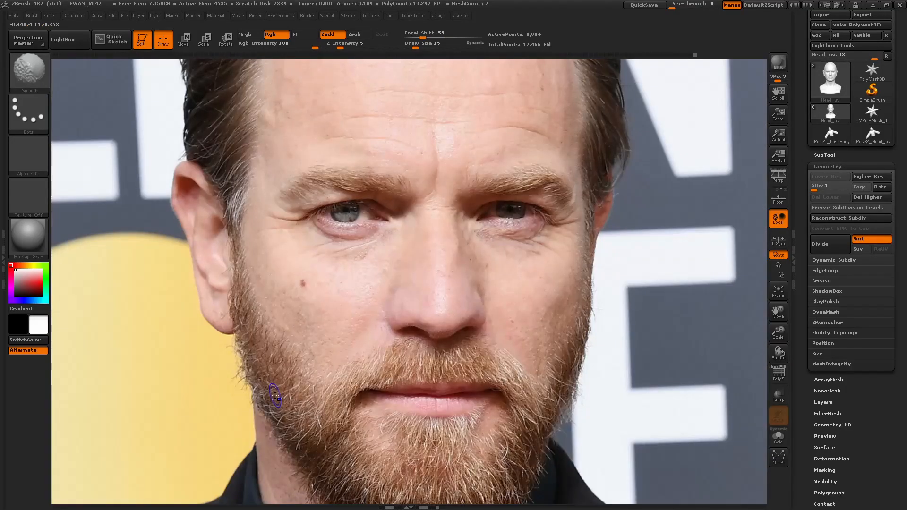
key(shift+z)
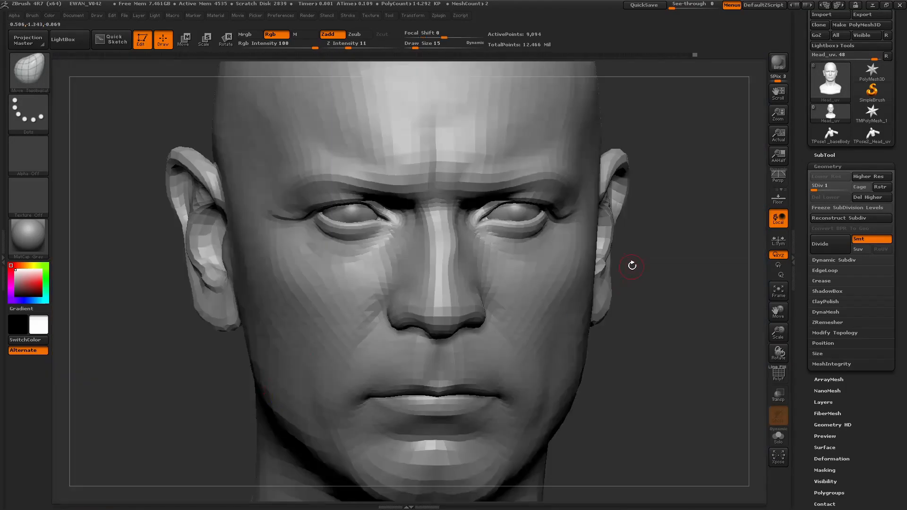
drag(629, 272, 695, 246)
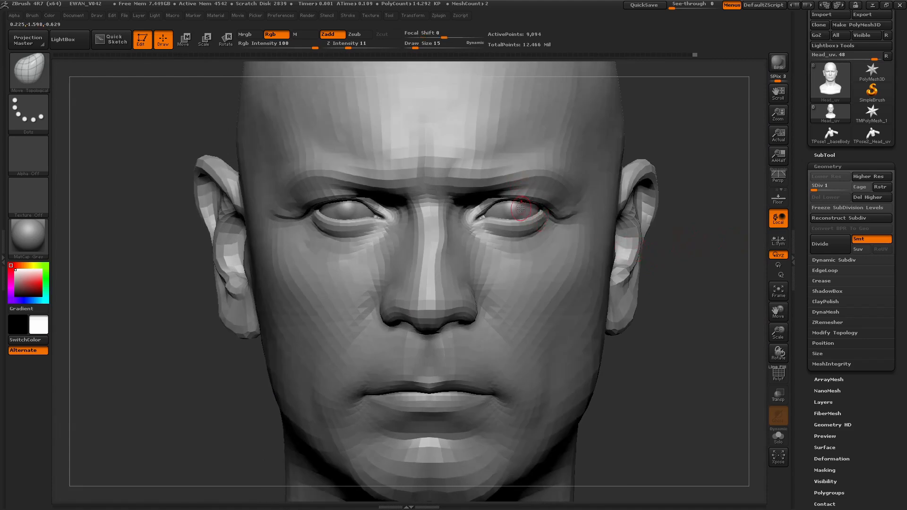
Make the Eyes subtool active and display its polygroups with PolyFrame.
click(823, 154)
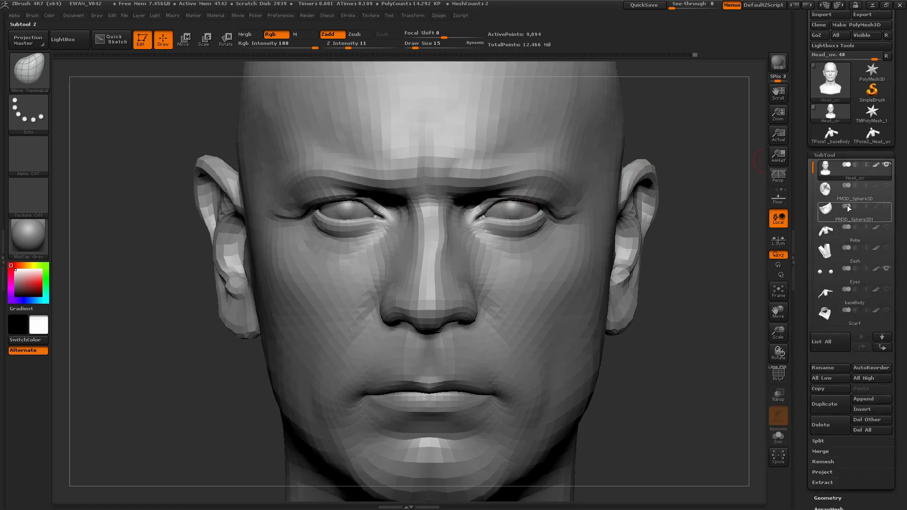
click(843, 273)
drag(800, 410, 802, 312)
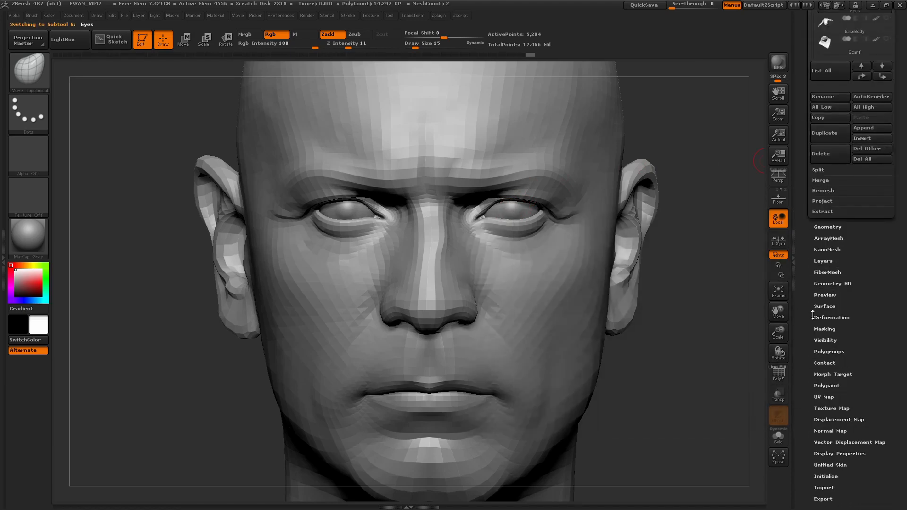
click(826, 353)
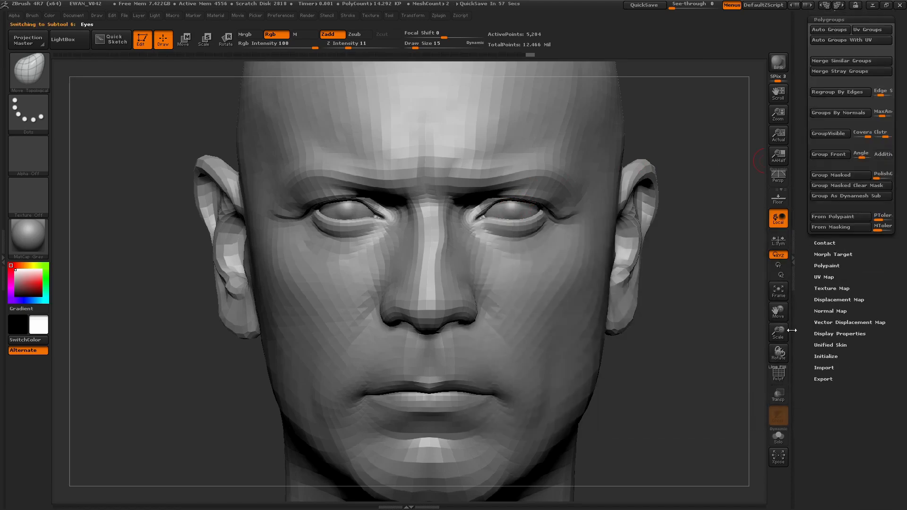
click(779, 373)
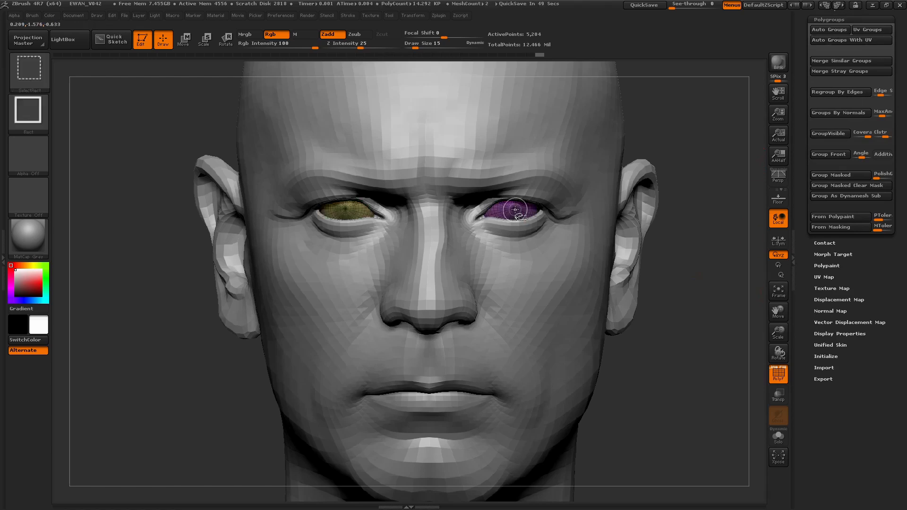
Isolate the purple eyeball, set up a vertical transpose Move line on it, and unhide the other eyeball.
ctrl+shift+click(527, 212)
click(186, 46)
drag(515, 209, 514, 123)
alt+drag(694, 119, 695, 176)
drag(518, 142, 517, 141)
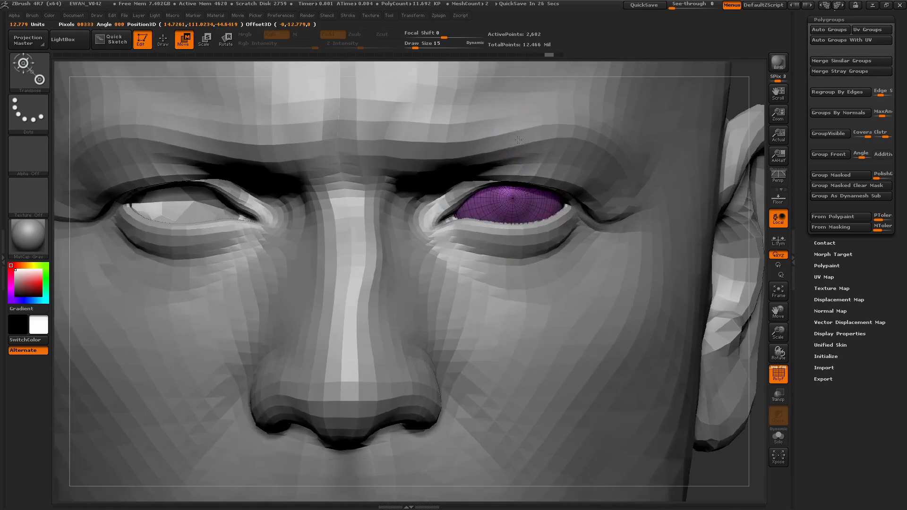
key(ctrl+shift)
ctrl+shift+click(720, 472)
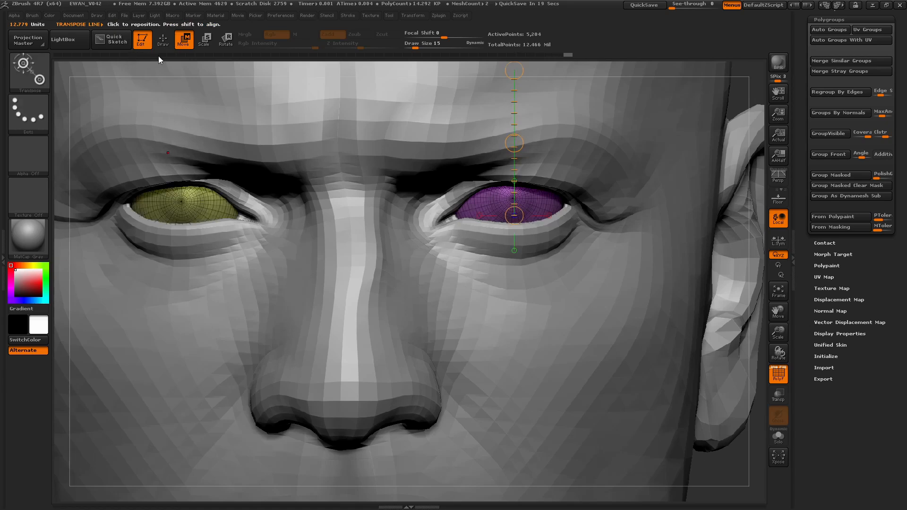
Return to Draw mode and make the Head_uv subtool active.
click(162, 41)
scroll(830, 26, up, 1)
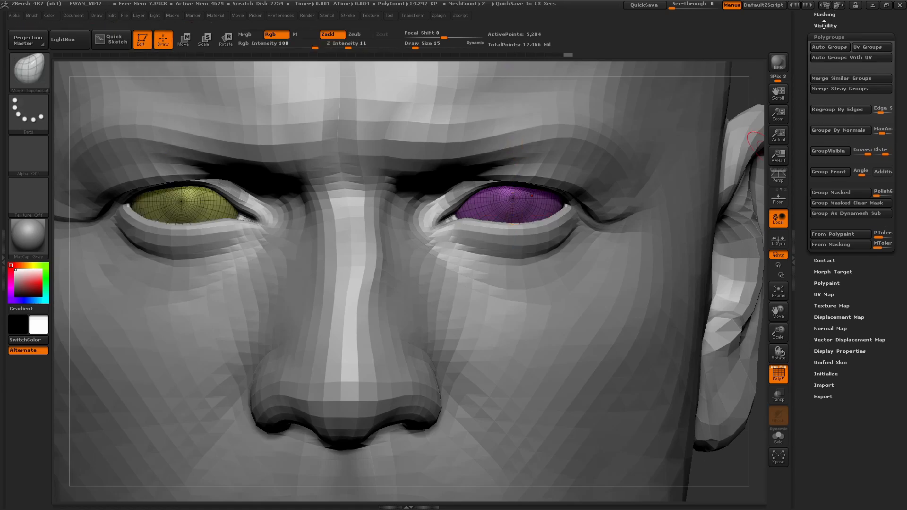
drag(824, 25, 825, 231)
click(824, 104)
click(832, 120)
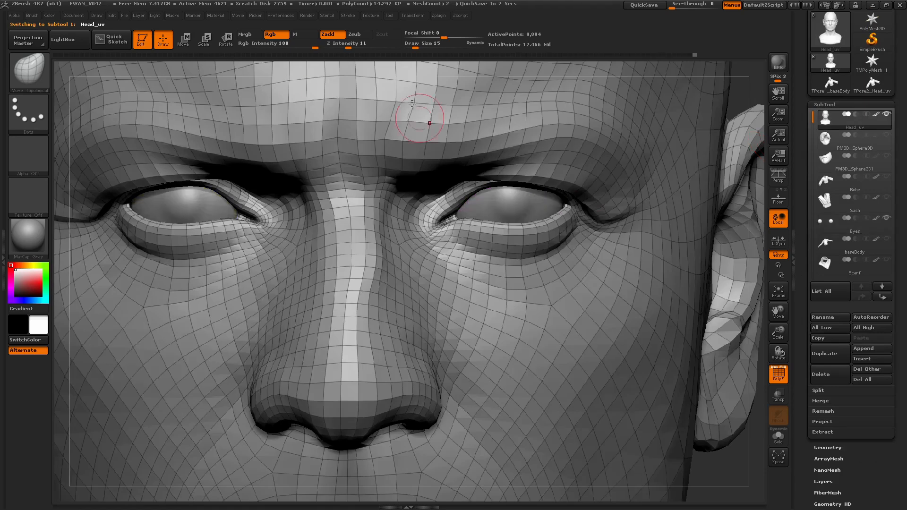
Choose the Move brush at Draw Size 89 and compare the head with the reference photo.
click(30, 71)
click(623, 226)
drag(417, 48, 429, 47)
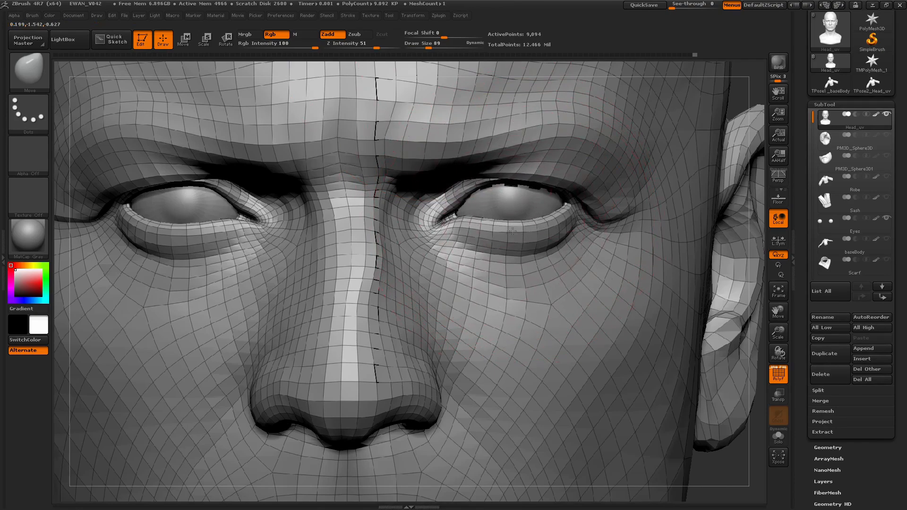
click(73, 15)
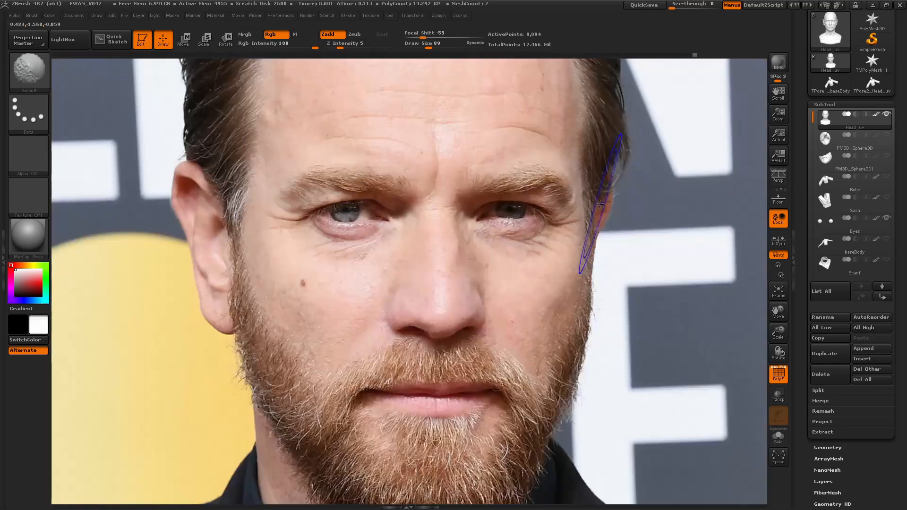
key(shift+z)
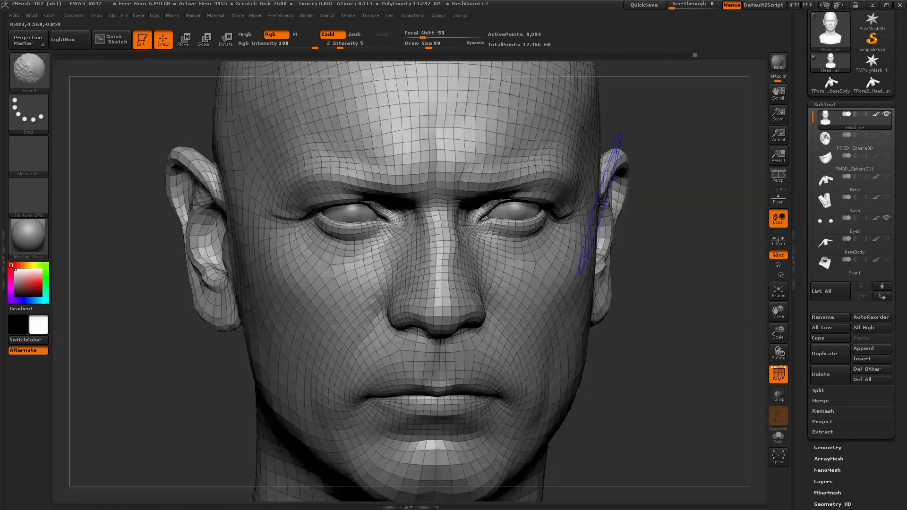
key(shift+z)
key(shift+z)
key(shift+z)
key(shift+z)
Adjust the eye area with the Move brush at Draw Size 45, checking it repeatedly against the photo.
drag(428, 48, 422, 47)
key(shift+z)
key(shift+z)
key(shift+z)
key(shift+z)
key(shift+z)
key(shift+z)
key(shift+z)
key(shift+z)
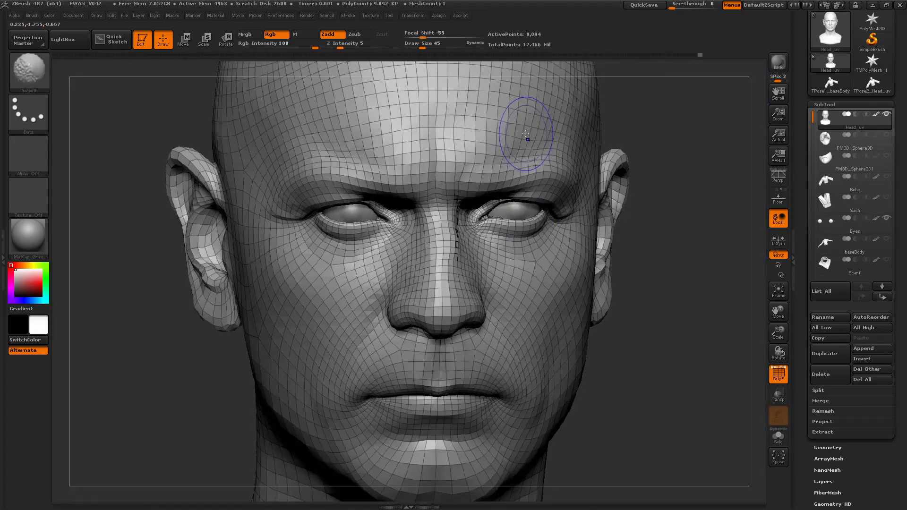
Reshape the inner eye corner and eyelid from several angles with the Move Topological brush at Draw Size 20.
drag(421, 48, 416, 48)
key(shift+z)
key(shift+z)
drag(736, 199, 671, 184)
key(b)
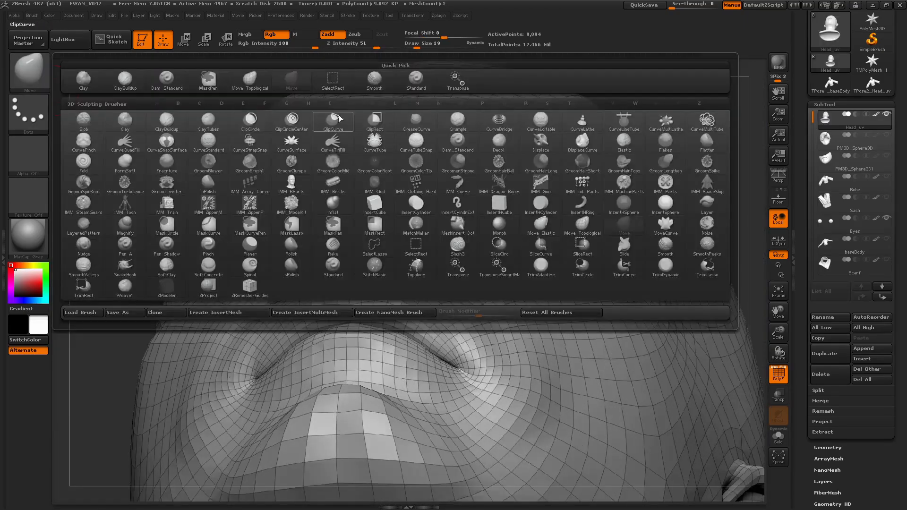
key(m)
key(t)
mouse_move(686, 118)
mouse_down()
mouse_move(694, 165)
mouse_move(648, 213)
mouse_move(681, 232)
mouse_up()
click(419, 45)
drag(499, 201, 500, 199)
mouse_move(680, 198)
mouse_down()
mouse_move(700, 193)
mouse_move(600, 203)
mouse_move(558, 222)
mouse_up()
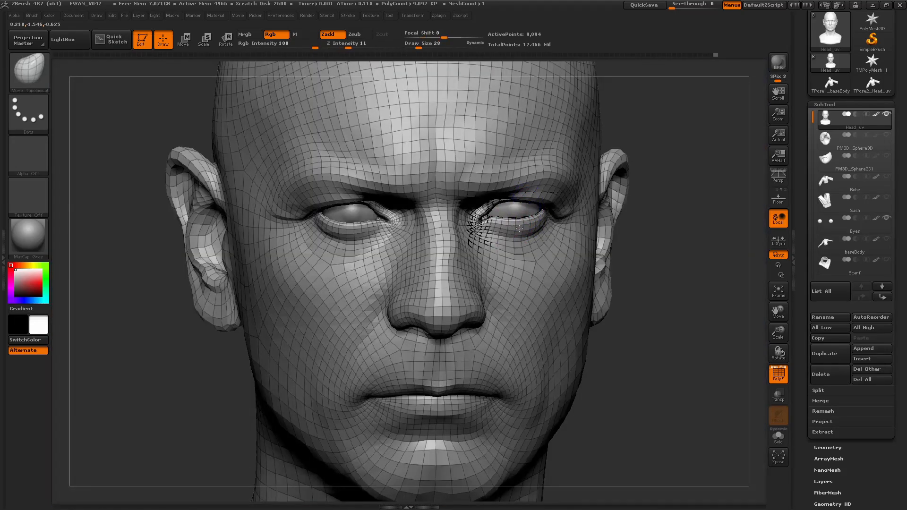
Smooth the inner eye corner and compare it with the reference photo.
key(shift+z)
shift+drag(512, 214, 482, 212)
key(shift+z)
key(shift+z)
key(shift+z)
key(shift+z)
key(shift+z)
key(shift+z)
key(shift+z)
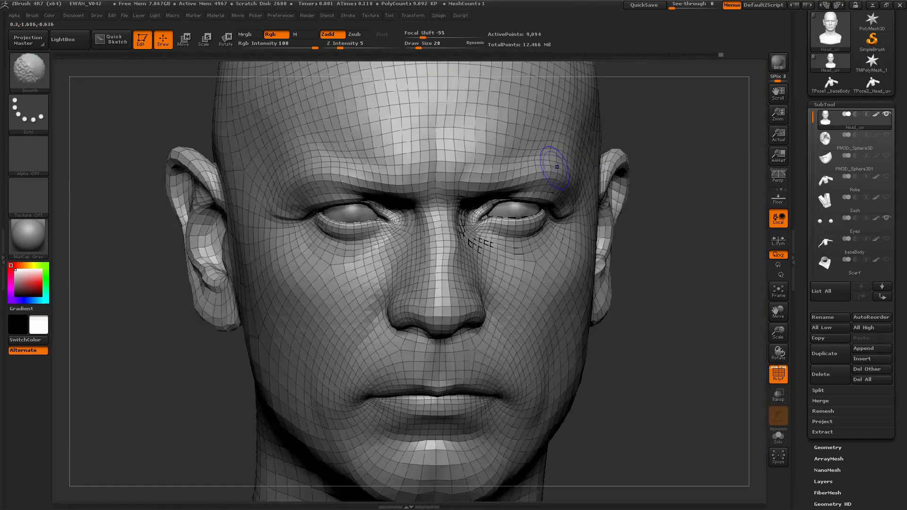
Turn off the PolyFrame display and set the head to subdivision level 3.
drag(676, 127, 663, 122)
key(shift+f)
alt+drag(711, 354, 623, 208)
click(73, 15)
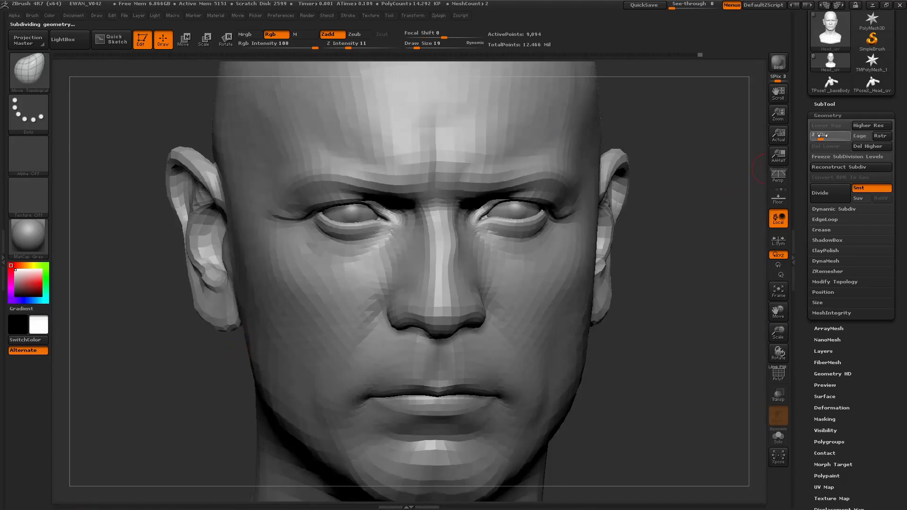
drag(823, 136, 825, 136)
Refine the lower eyelid with the Standard brush at Draw Size 13 and Dam_Standard at Draw Size 19.
click(15, 68)
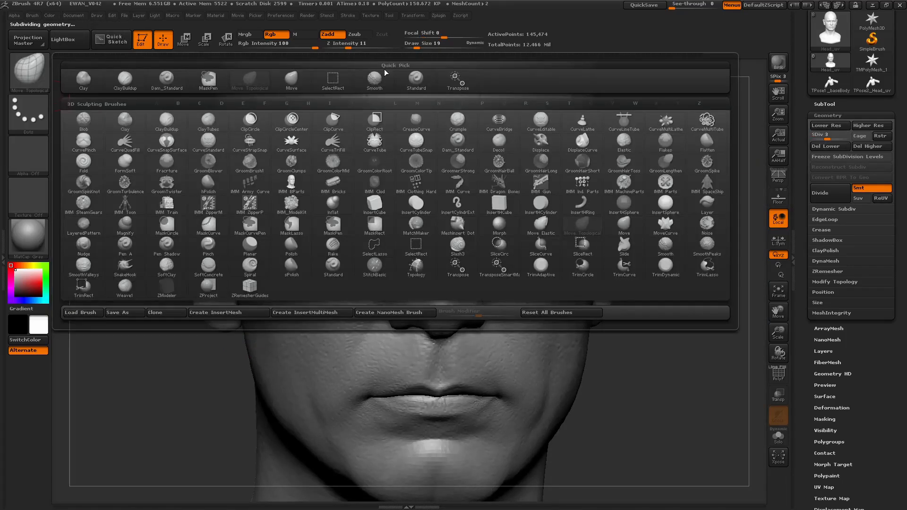
click(376, 63)
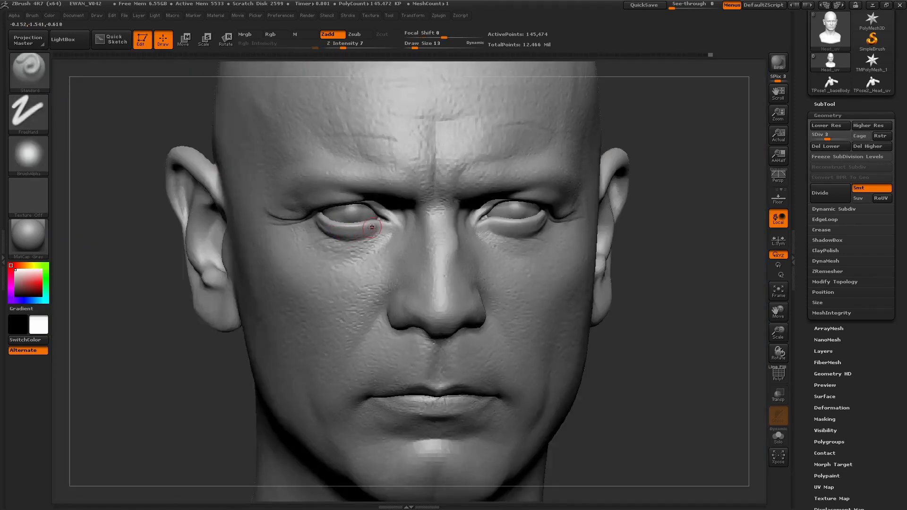
drag(416, 44, 418, 44)
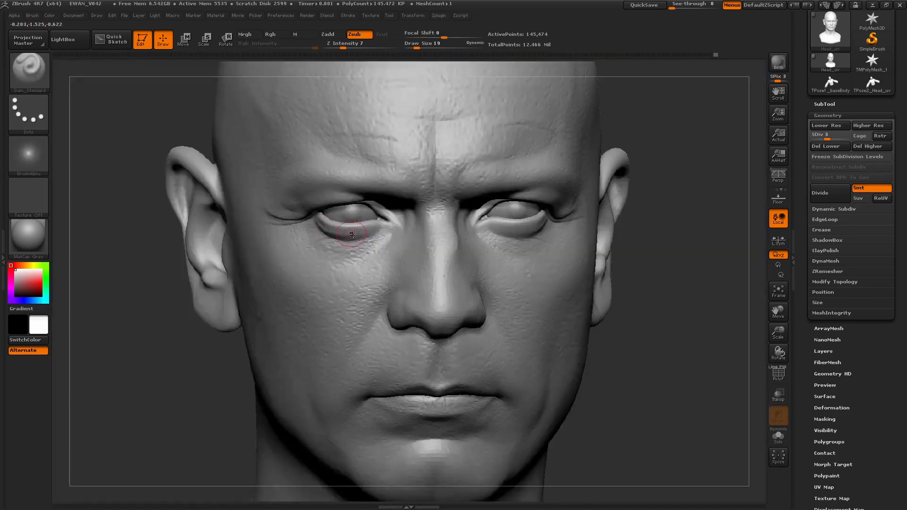
Smooth the lower eyelid at subdivision level 2 and rework its crease with the Dam_Standard brush at Draw Size 13.
key(shift+d)
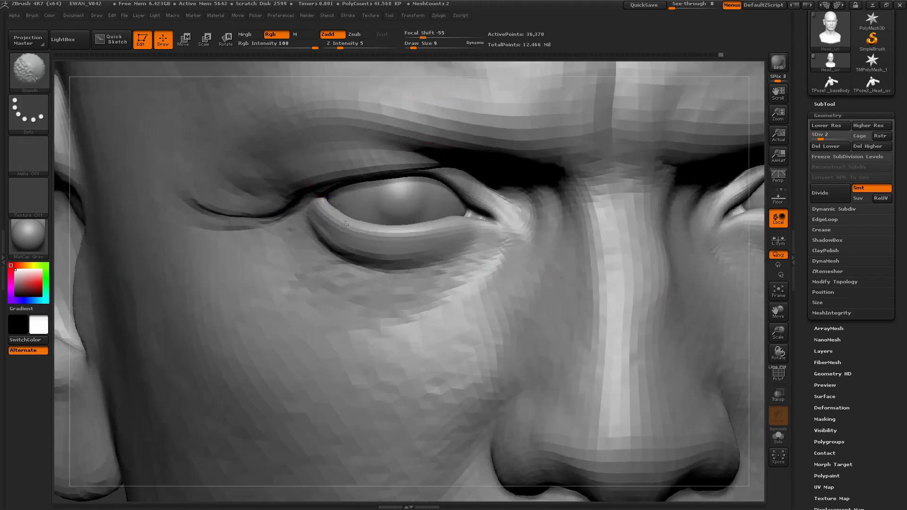
key(b)
key(d)
key(s)
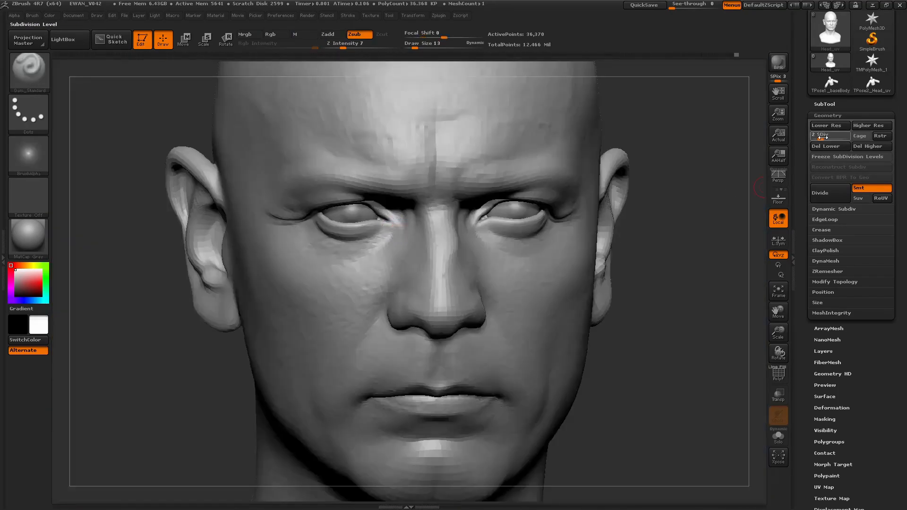
Deepen the outer eye corner crease at subdivision level 3 with Dam_Standard and review the face from several angles.
click(822, 136)
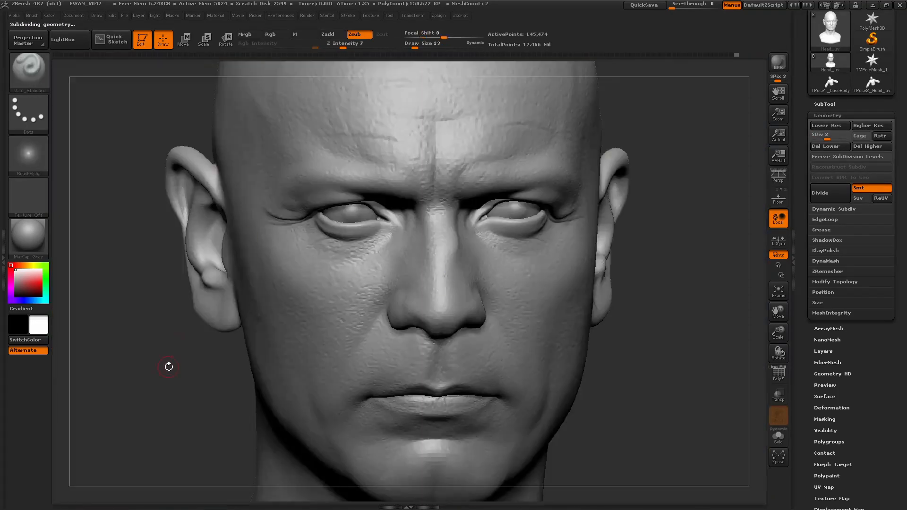
drag(169, 366, 203, 373)
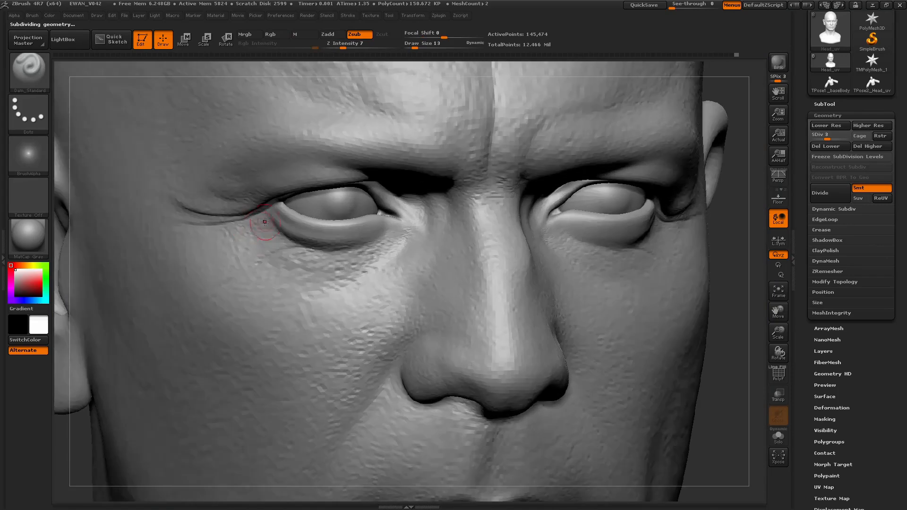
mouse_move(268, 214)
mouse_down()
mouse_move(302, 240)
mouse_move(272, 211)
mouse_up()
mouse_move(715, 286)
mouse_down()
mouse_move(735, 272)
mouse_move(717, 306)
mouse_up()
alt+drag(106, 466, 113, 454)
drag(151, 453, 134, 448)
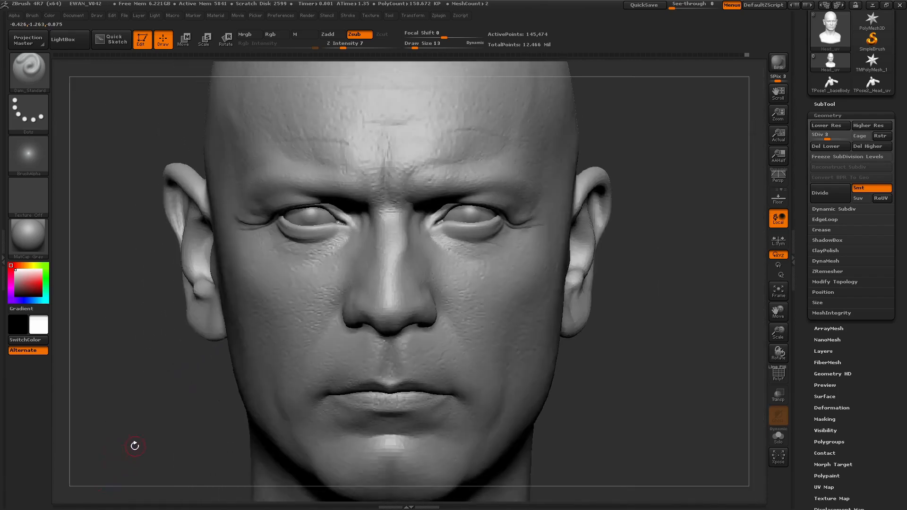
drag(610, 243, 634, 251)
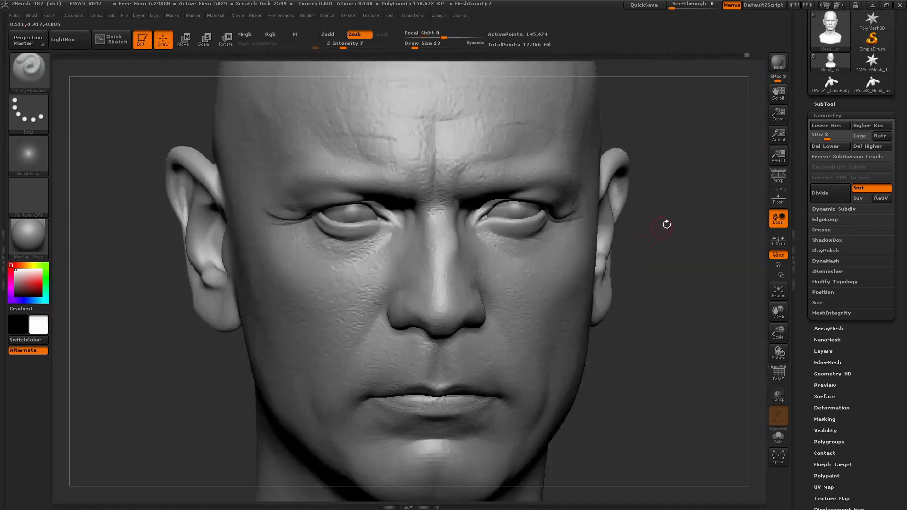
Refine the facial forms at subdivision levels 1 and 2, switching to the Dam_Standard brush.
drag(826, 135, 814, 135)
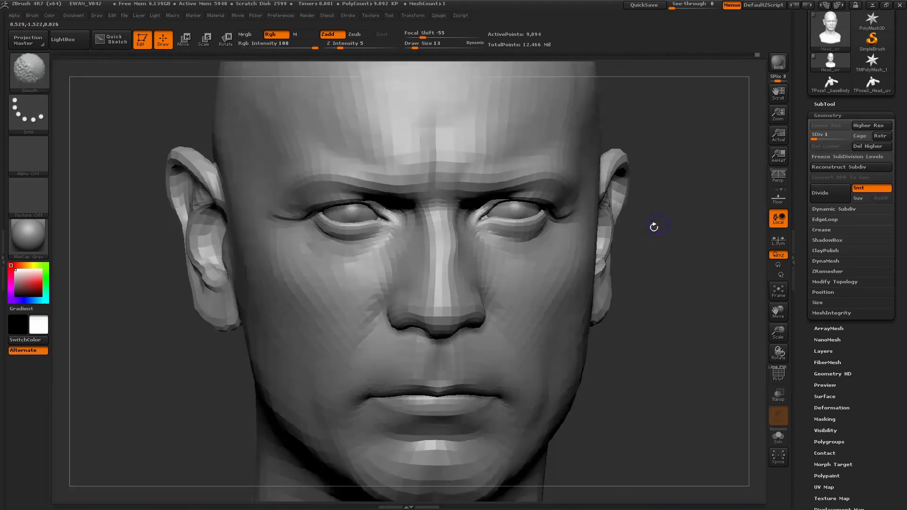
drag(654, 227, 557, 230)
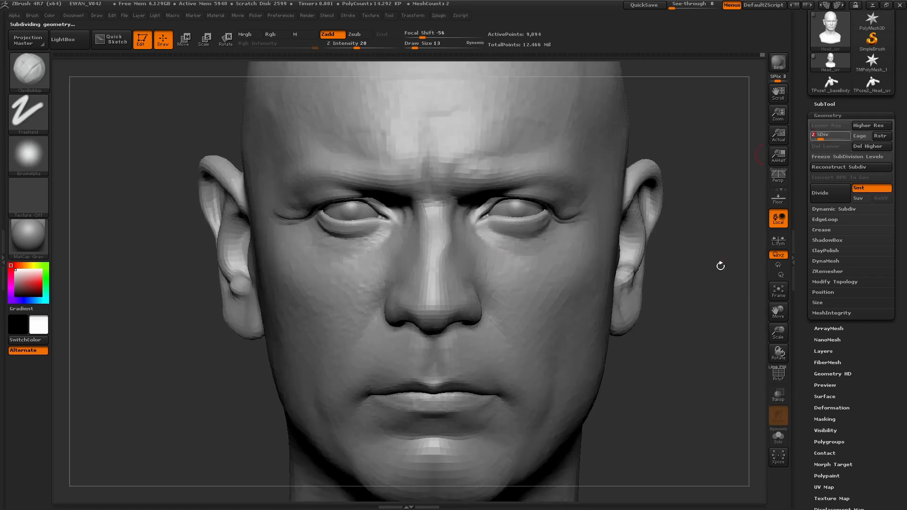
key(d)
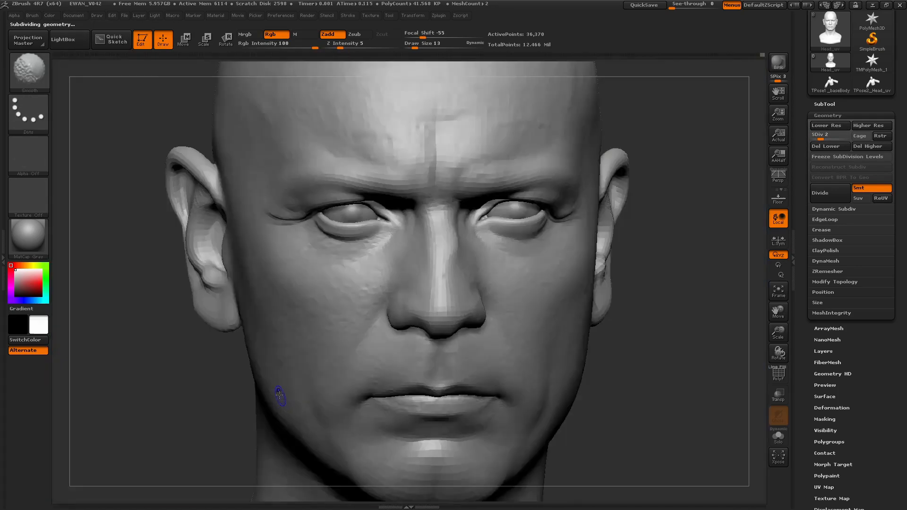
key(b)
key(d)
key(s)
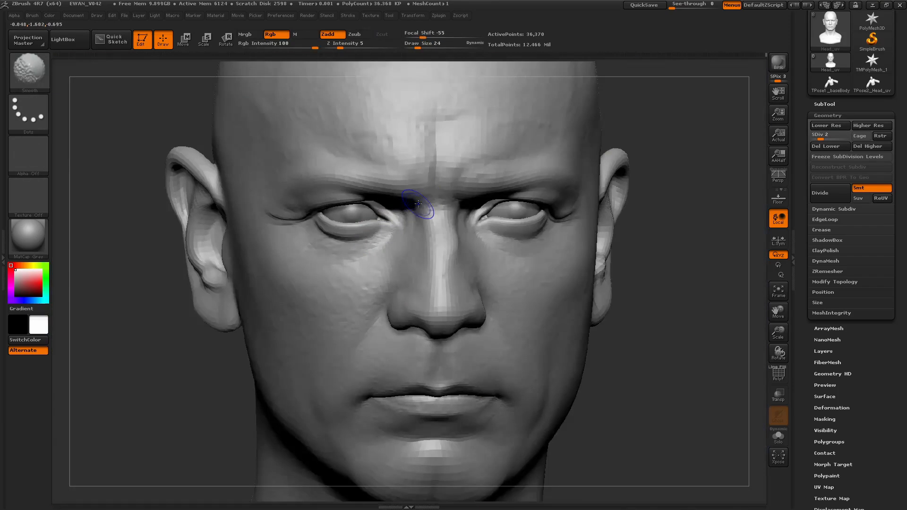
Build up the skin below the inner eye corner with the Standard brush at Draw Size 15, checking the photo.
key(b)
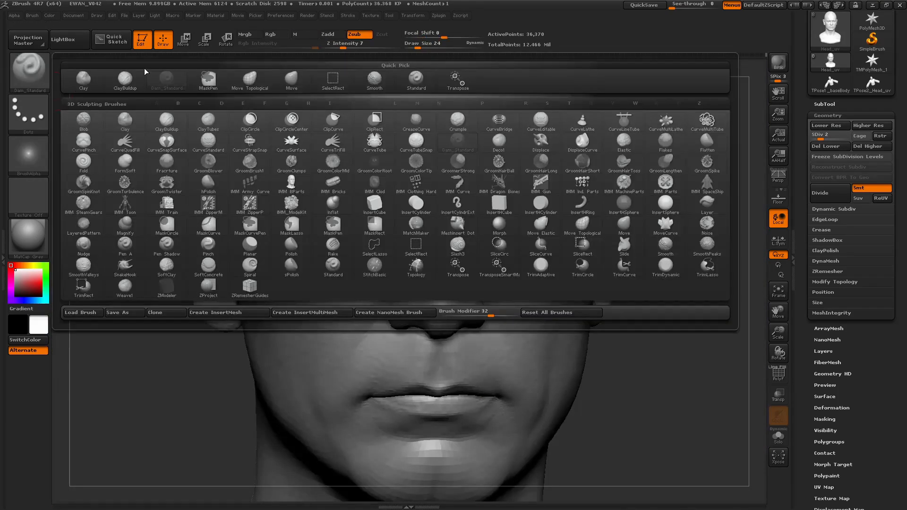
key(s)
key(t)
key(bracketleft)
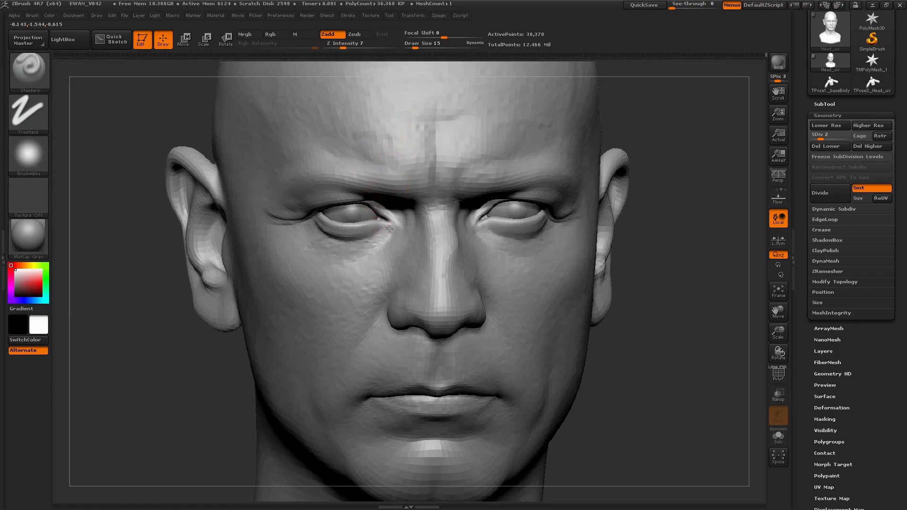
key(shift+z)
key(shift+z)
drag(389, 234, 380, 224)
key(shift+z)
key(shift+z)
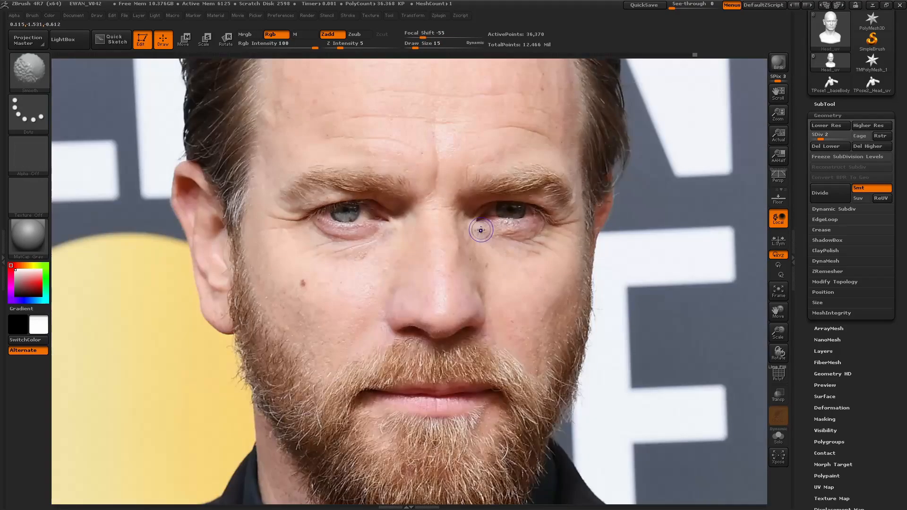
Carve fine wrinkles under the eye at subdivision level 6 with Dam_Standard at Draw Size 4 and Z Intensity 12.
key(b)
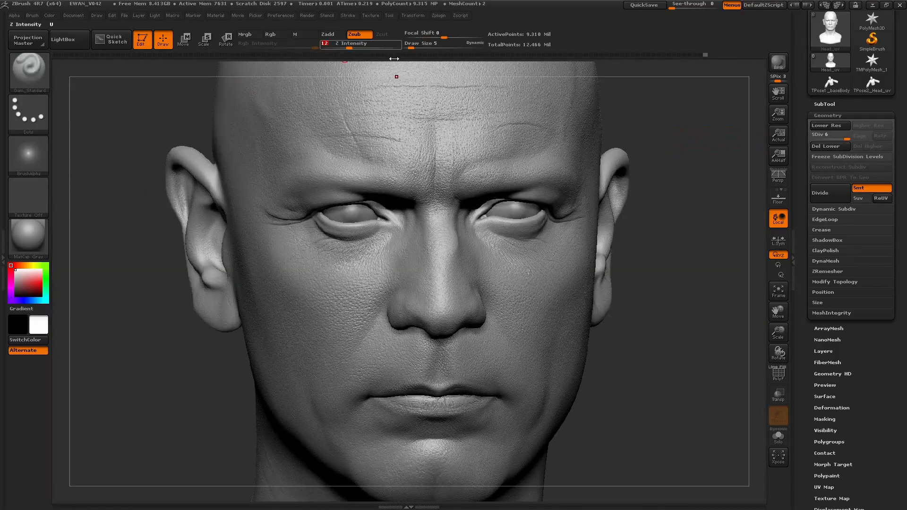
key(shift+z)
key(shift+z)
alt+drag(186, 365, 239, 402)
click(410, 45)
drag(393, 67, 351, 58)
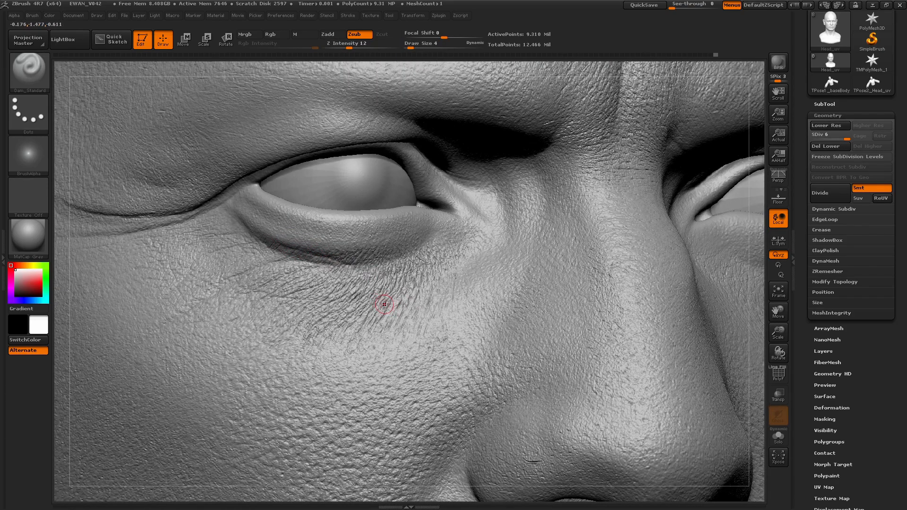
click(712, 54)
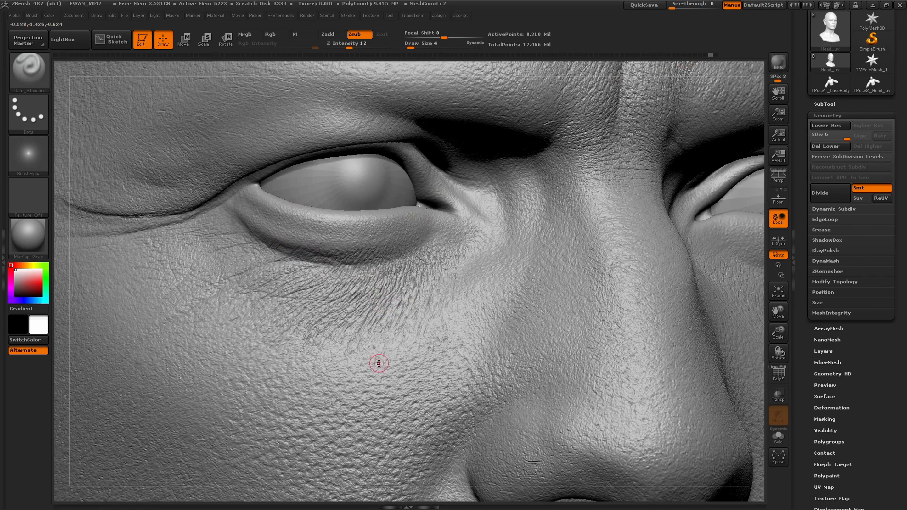
Adjust the lower eyelid fold at subdivision level 1 with the Move Topological brush at Draw Size 4.
drag(438, 77, 407, 90)
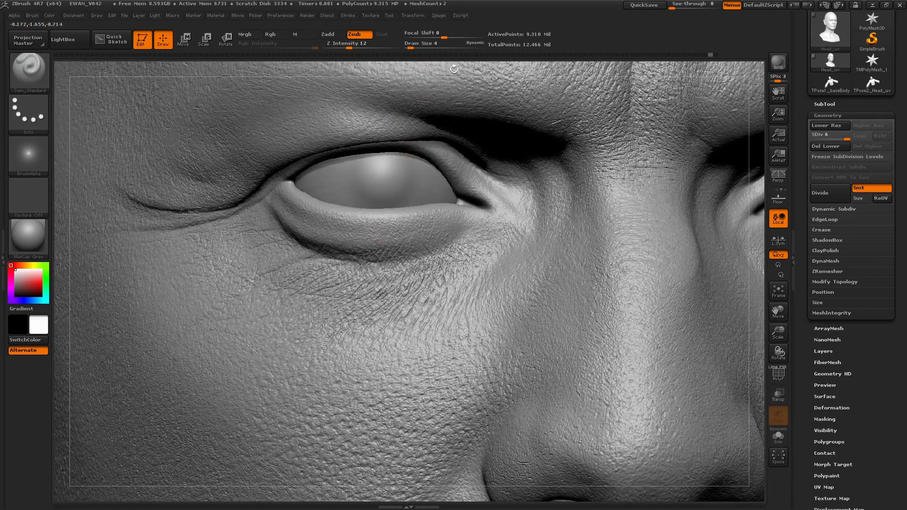
drag(450, 70, 440, 90)
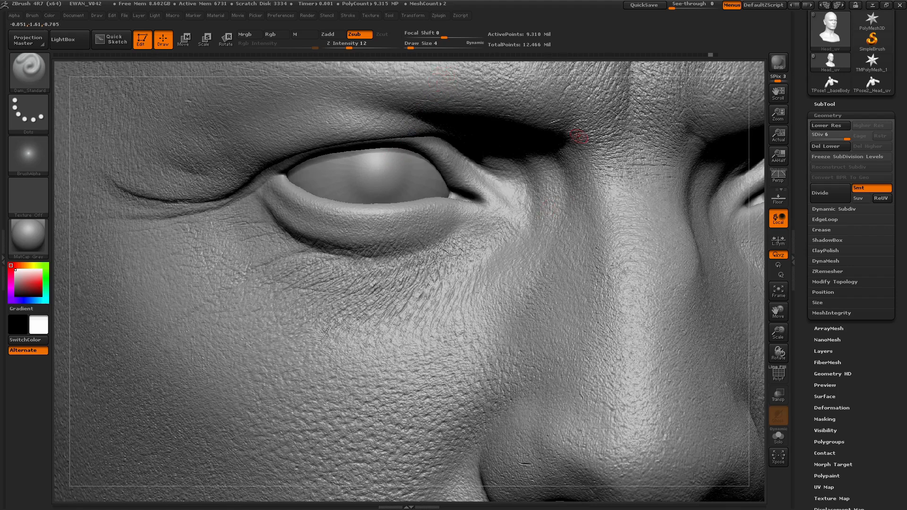
key(ctrl)
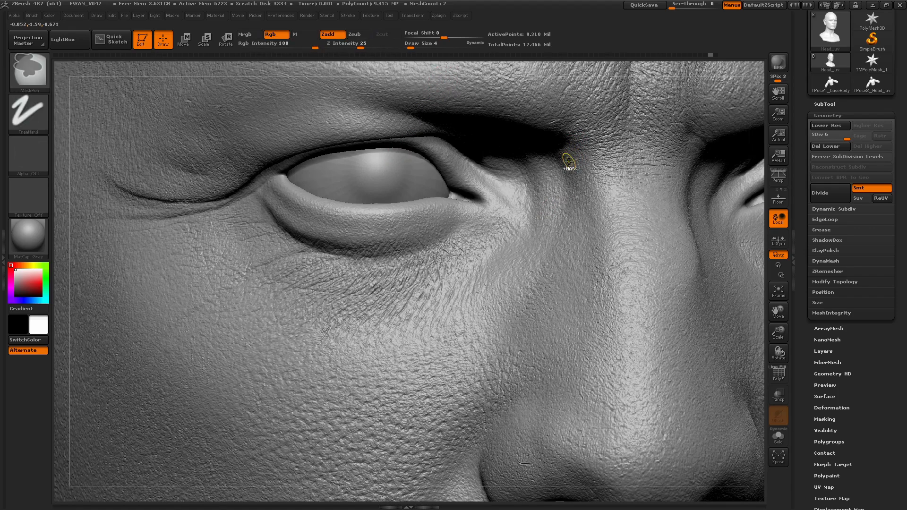
key(ctrl)
click(821, 138)
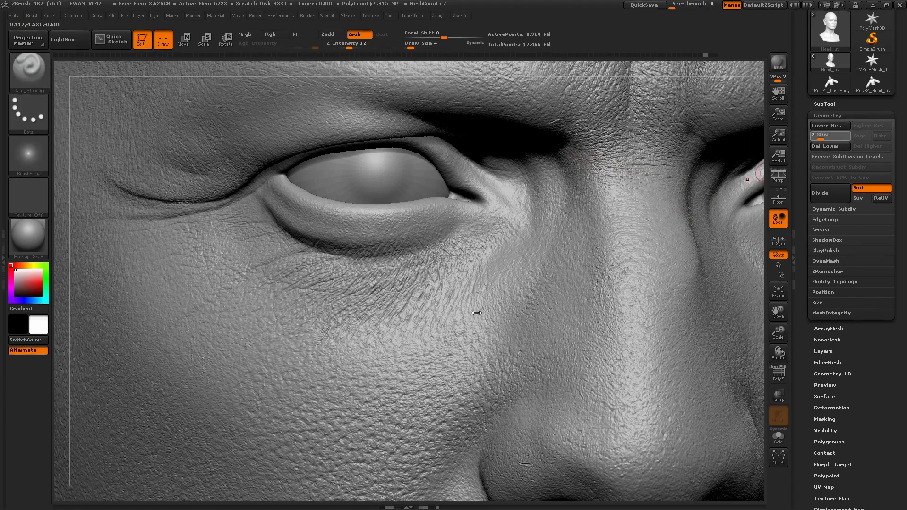
key(shift+d)
click(28, 70)
click(247, 80)
drag(309, 244, 314, 237)
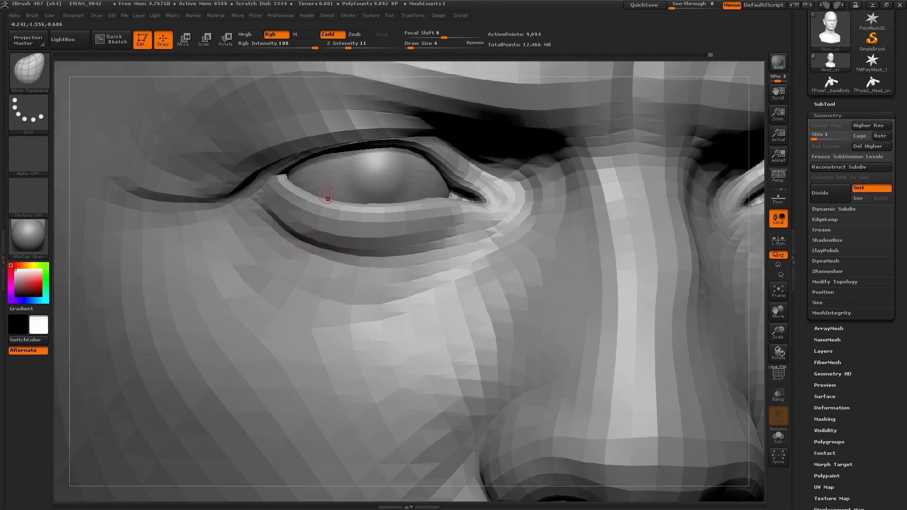
Refine the lower eyelid fold at subdivision level 2 with Draw Size 5 and return to level 6.
key(ctrl+d)
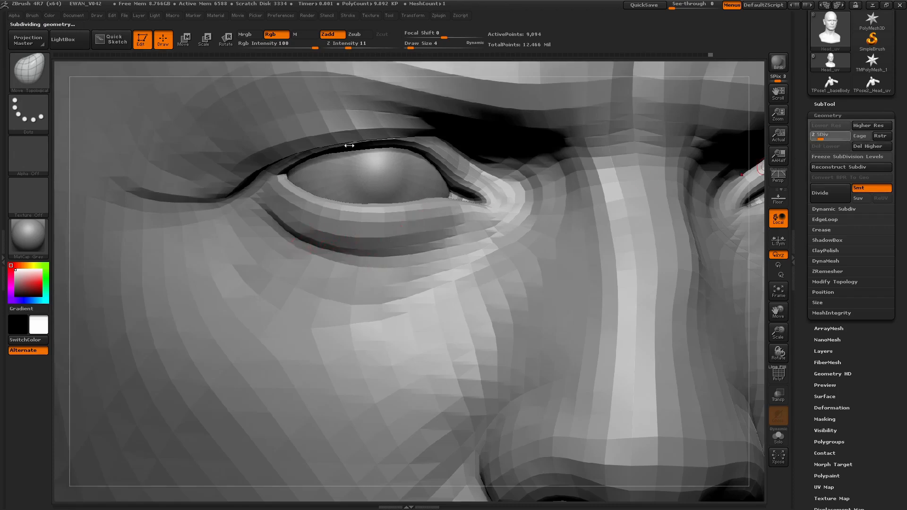
drag(410, 47, 411, 47)
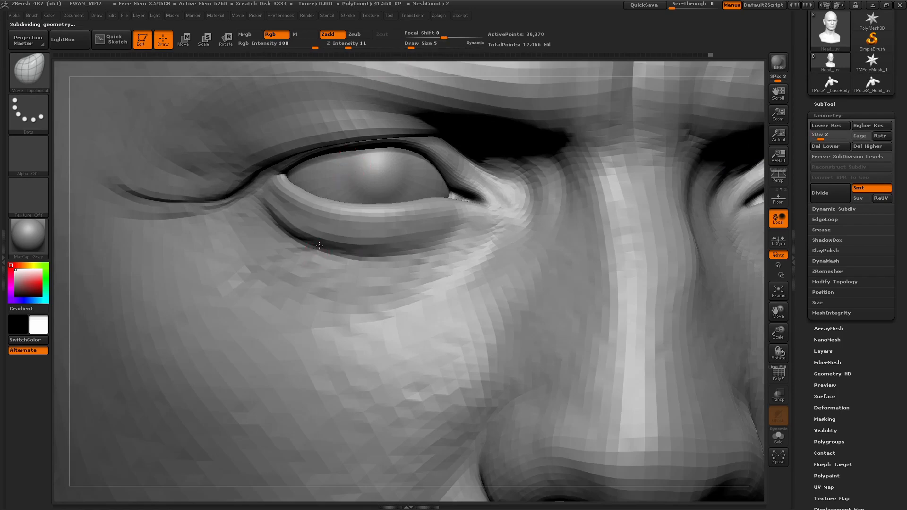
drag(446, 58, 454, 41)
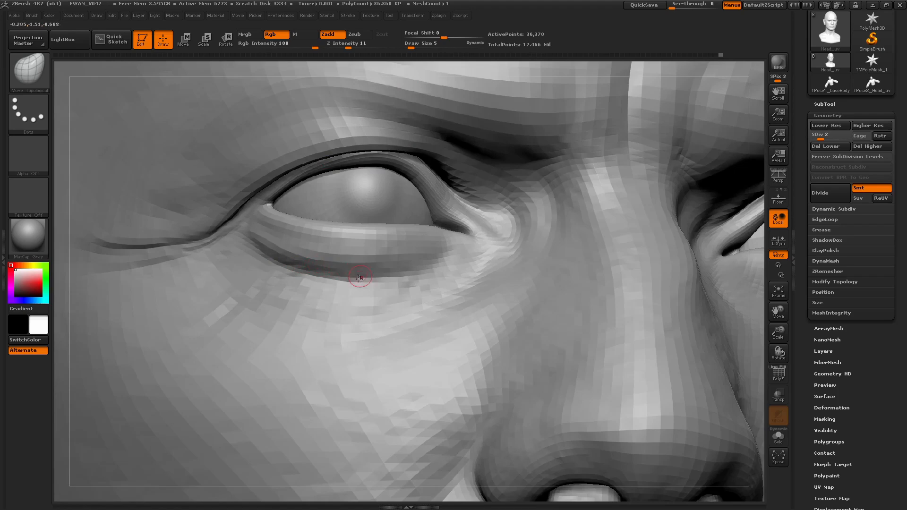
drag(475, 60, 458, 105)
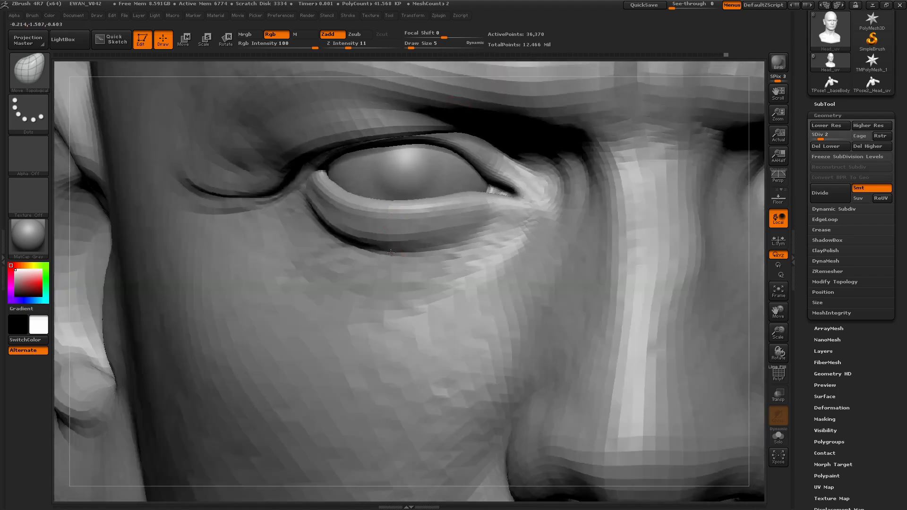
click(845, 136)
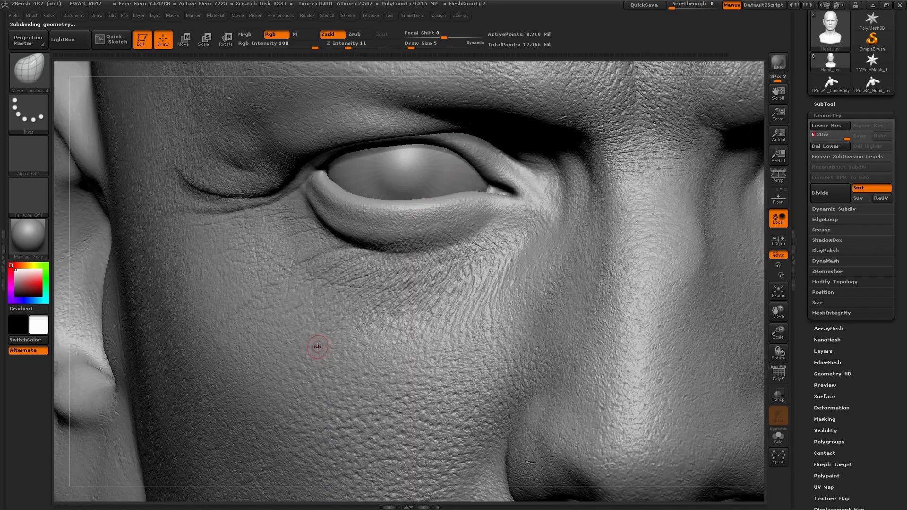
Carve finer wrinkles along the lower eyelid fold with Dam_Standard at Draw Size 2 and Z Intensity 12.
drag(378, 64, 392, 108)
click(27, 70)
key(d)
key(s)
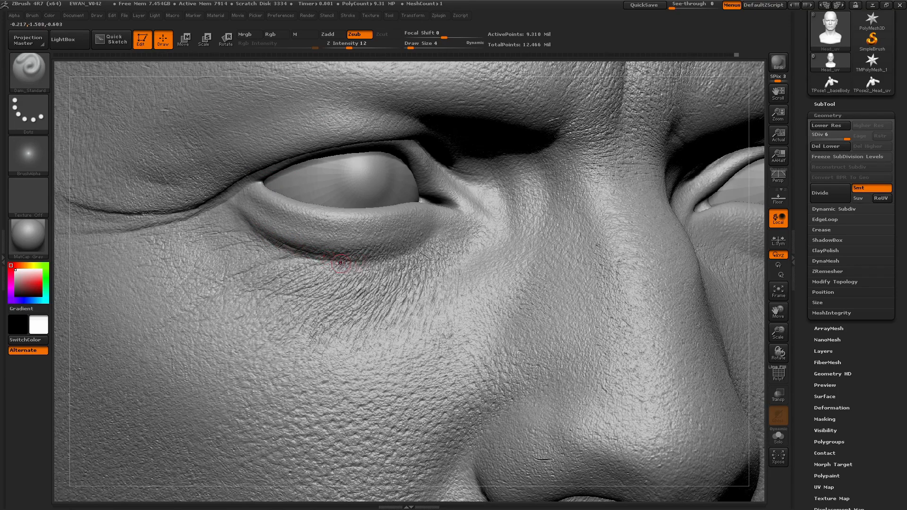
click(408, 46)
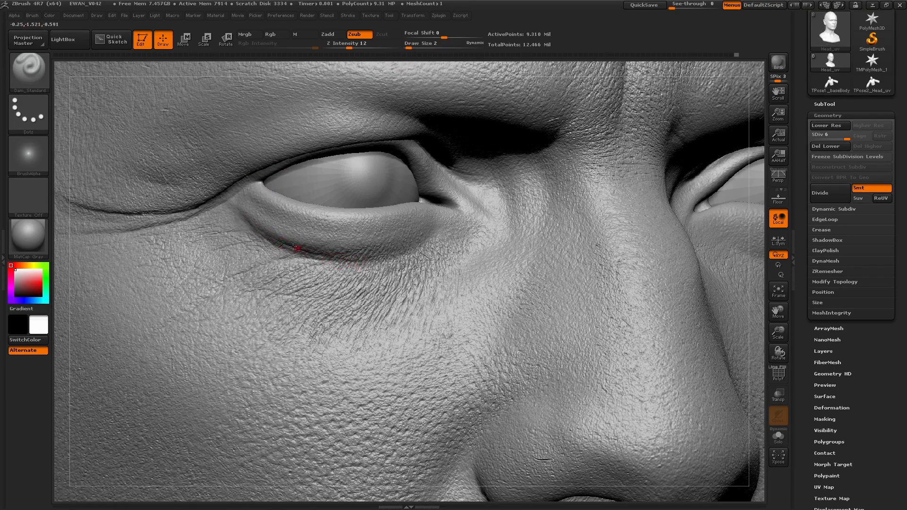
drag(756, 198, 713, 201)
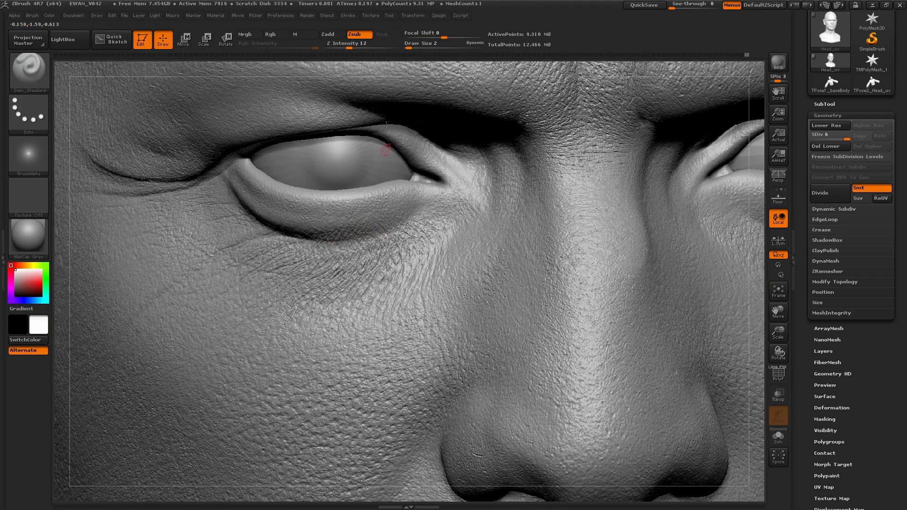
Strengthen the fine wrinkles directly below the lower eyelid with the Z Intensity raised to 16.
click(353, 46)
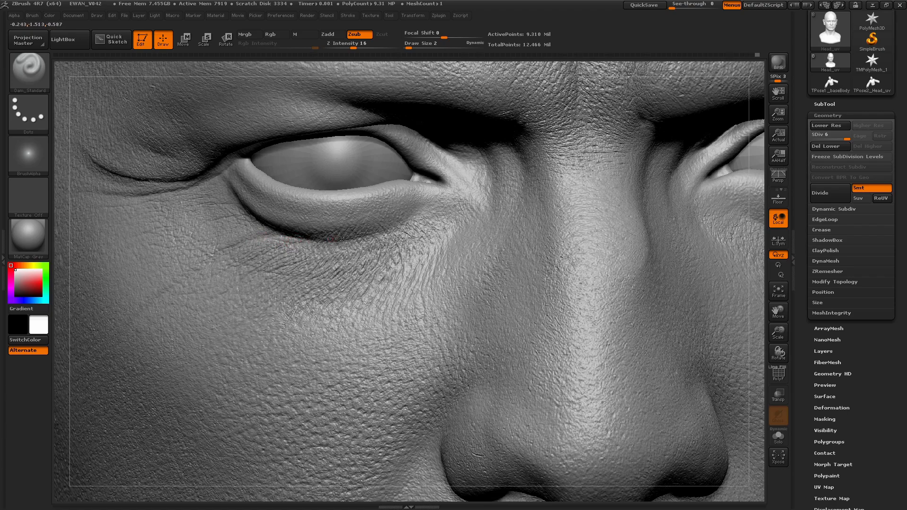
drag(184, 72, 204, 66)
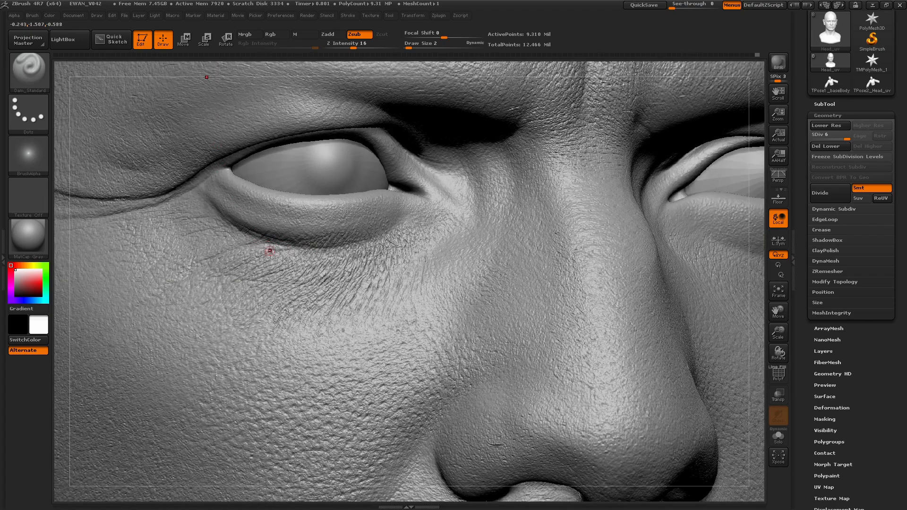
drag(304, 72, 325, 69)
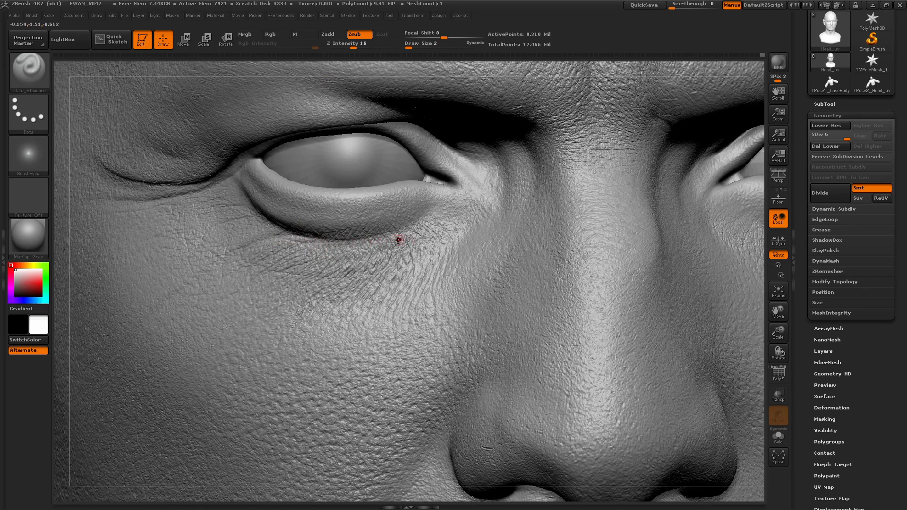
Carve a long diagonal crease from under the outer lower eyelid towards the cheek with Dam_Standard at Draw Size 3.
drag(407, 46, 410, 46)
drag(58, 329, 73, 325)
drag(284, 258, 216, 294)
drag(58, 365, 76, 361)
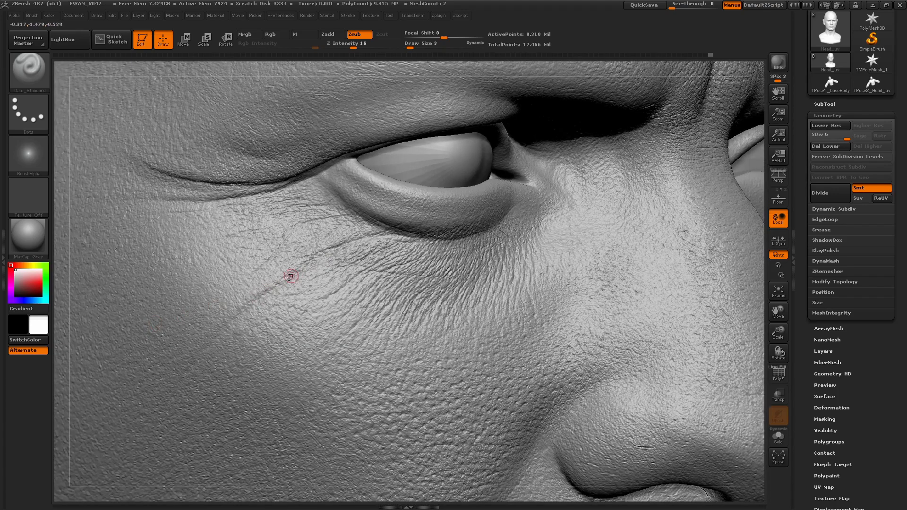
drag(352, 242, 237, 319)
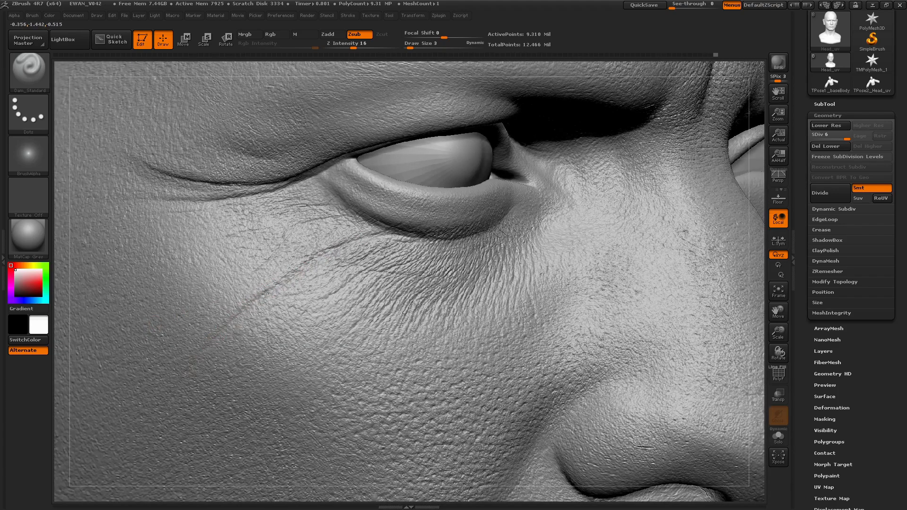
mouse_move(758, 258)
mouse_down()
mouse_move(719, 264)
mouse_move(737, 250)
mouse_up()
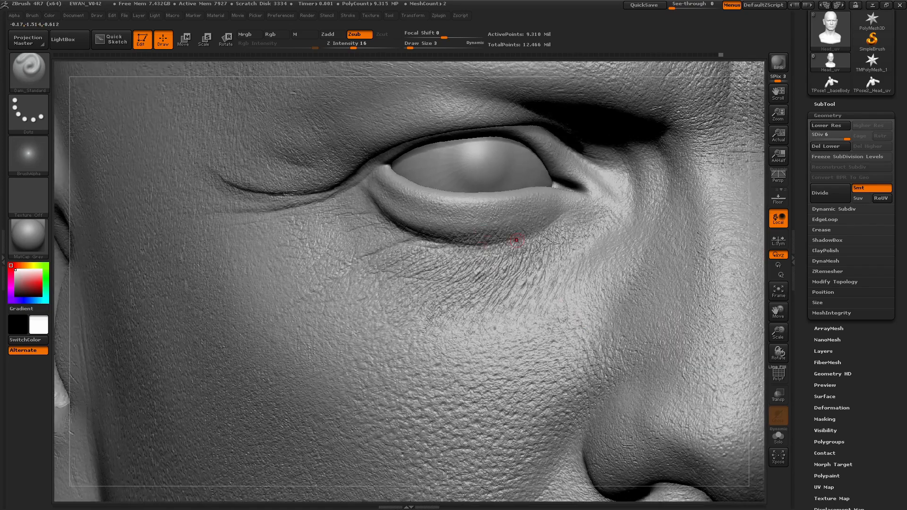
Carve broader creases below the inner eye corner at Draw Size 9, then at Draw Size 8 and Z Intensity 22.
click(74, 16)
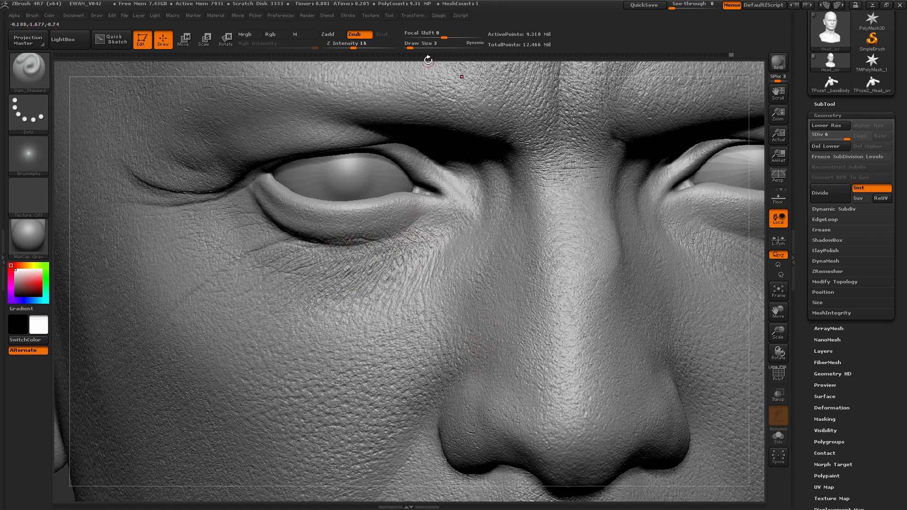
click(414, 46)
drag(431, 212, 448, 235)
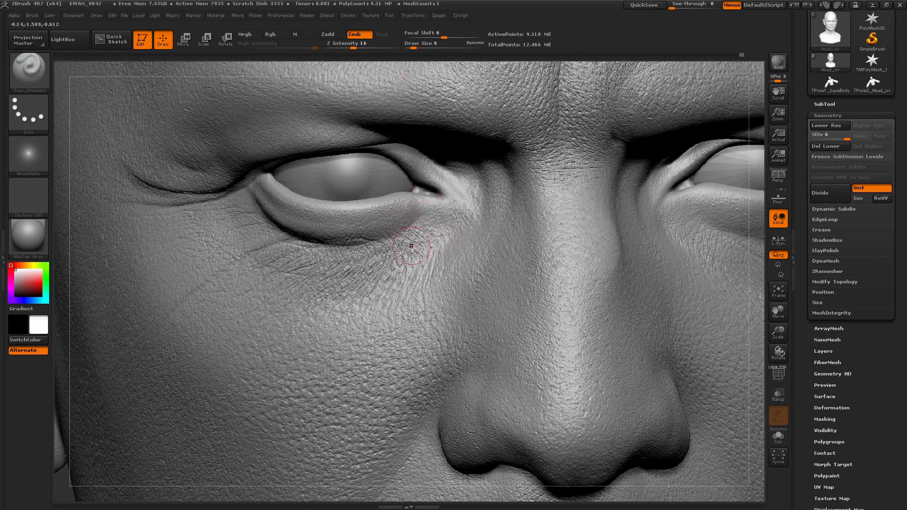
click(359, 46)
click(413, 46)
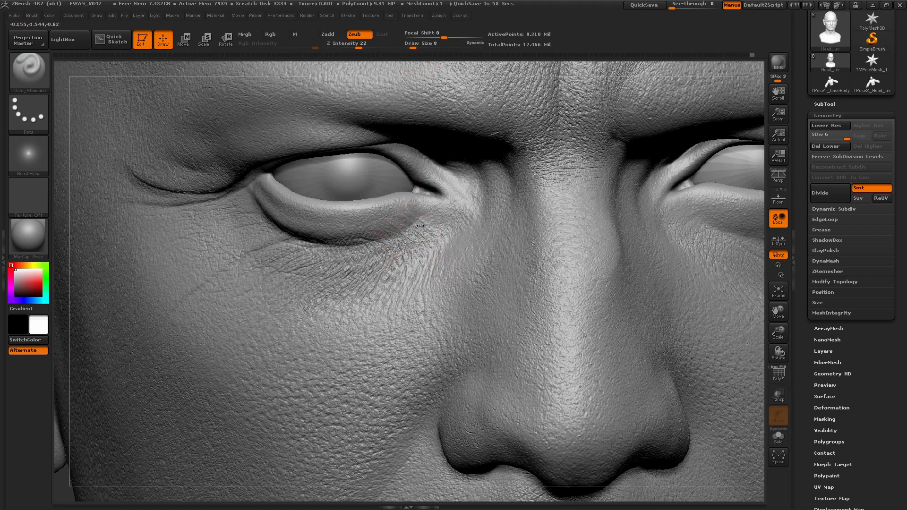
Add finer skin lines under the eye with Dam_Standard at Draw Size 4, then at Draw Size 1 and Z Intensity 32.
drag(752, 267, 760, 266)
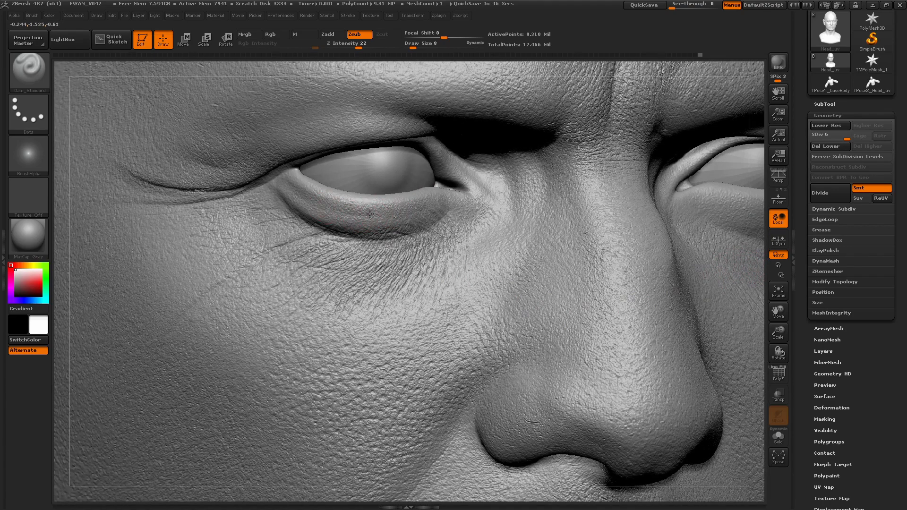
drag(413, 47, 410, 48)
drag(757, 283, 736, 294)
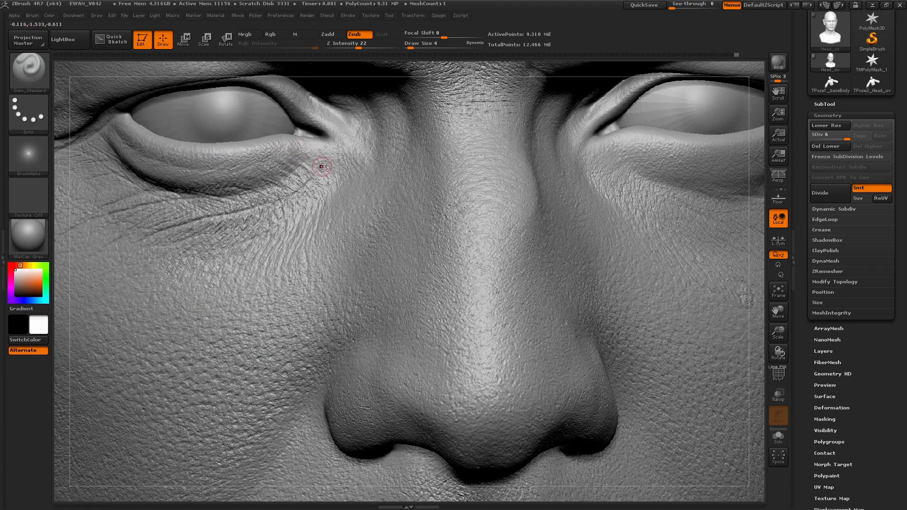
click(409, 45)
drag(409, 46, 400, 47)
drag(61, 169, 75, 145)
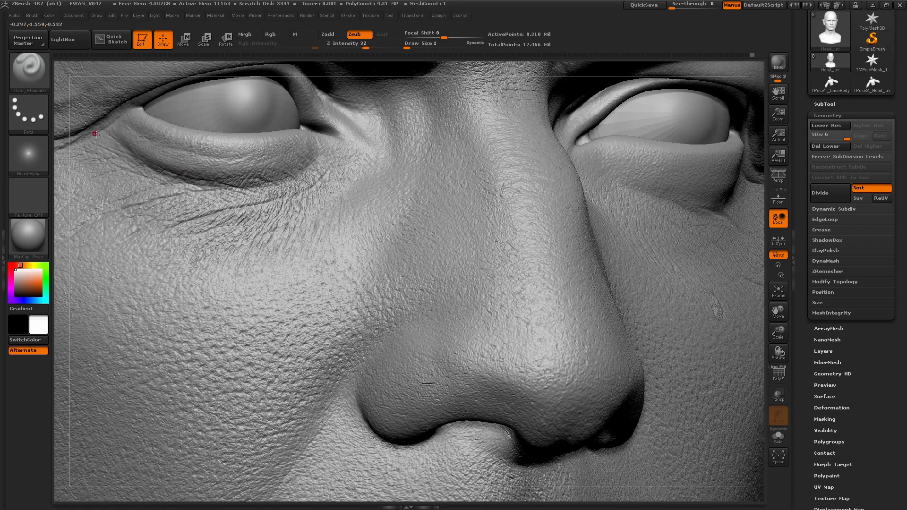
Review the full face, then rework the opposite eye's outer lower eyelid at subdivision level 1 using the Standard brush at Draw Size 11.
alt+drag(750, 233, 750, 156)
drag(174, 409, 109, 411)
drag(263, 405, 118, 378)
alt+drag(196, 396, 168, 345)
drag(198, 372, 198, 373)
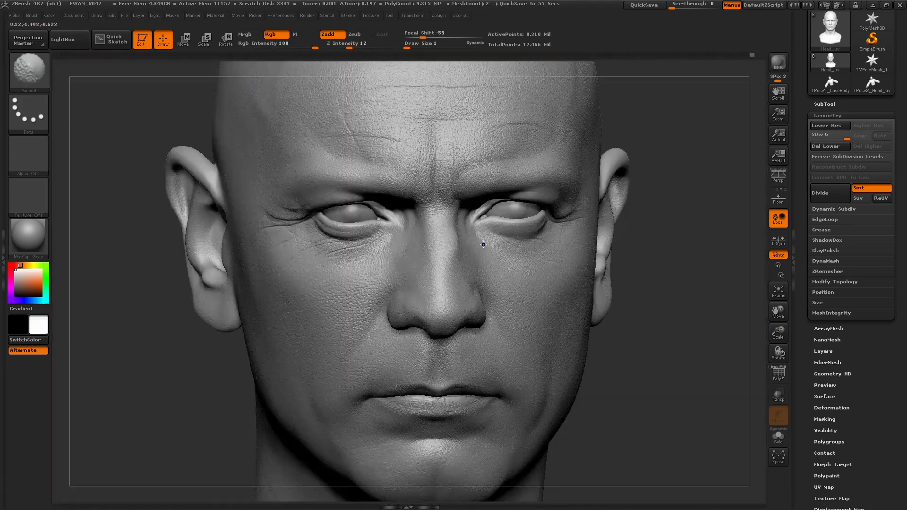
click(29, 71)
click(459, 78)
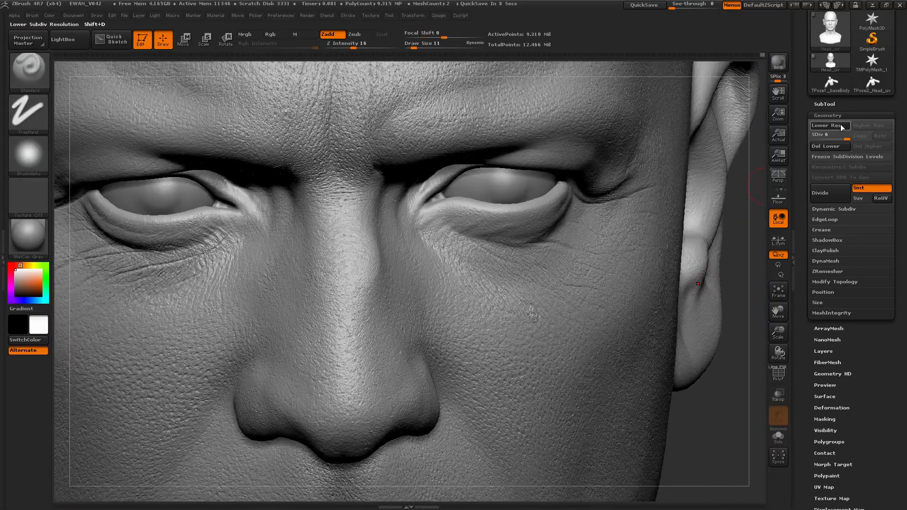
key(shift+d)
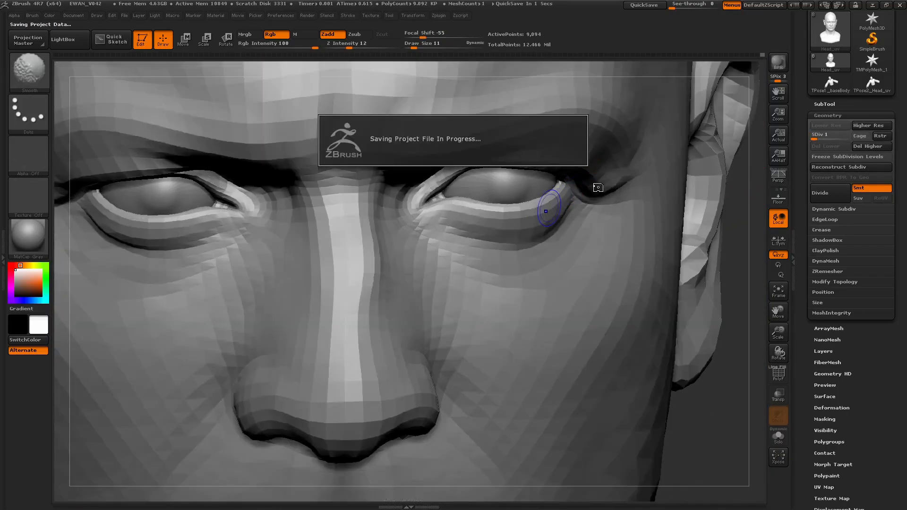
key(ctrl)
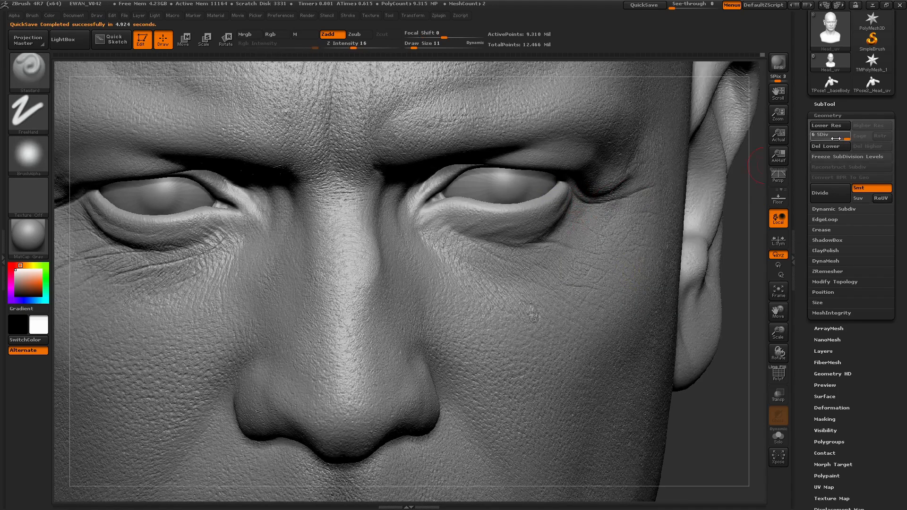
Reshape the outer corner of the opposite eye at subdivision level 1 with the Move brush at Draw Size 20.
drag(651, 206, 648, 208)
drag(416, 46, 412, 46)
click(30, 72)
click(292, 78)
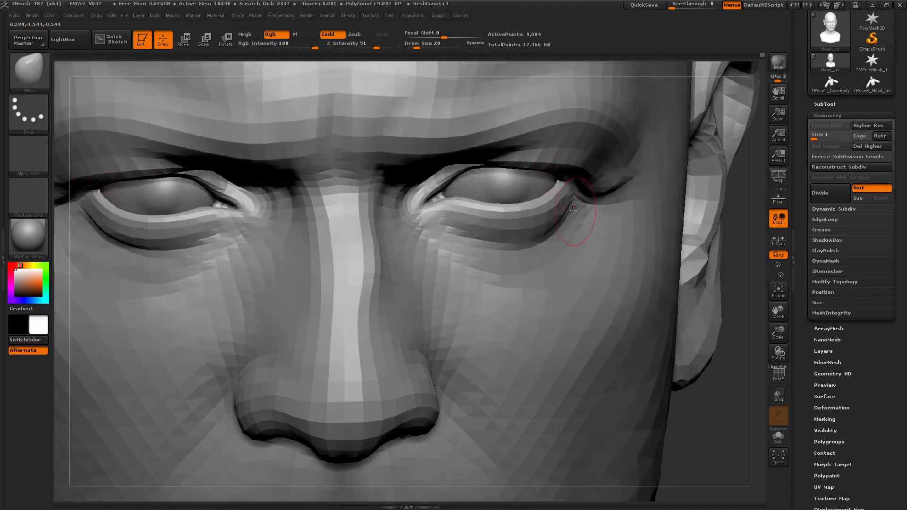
mouse_move(700, 401)
mouse_down()
mouse_move(711, 431)
mouse_move(711, 409)
mouse_up()
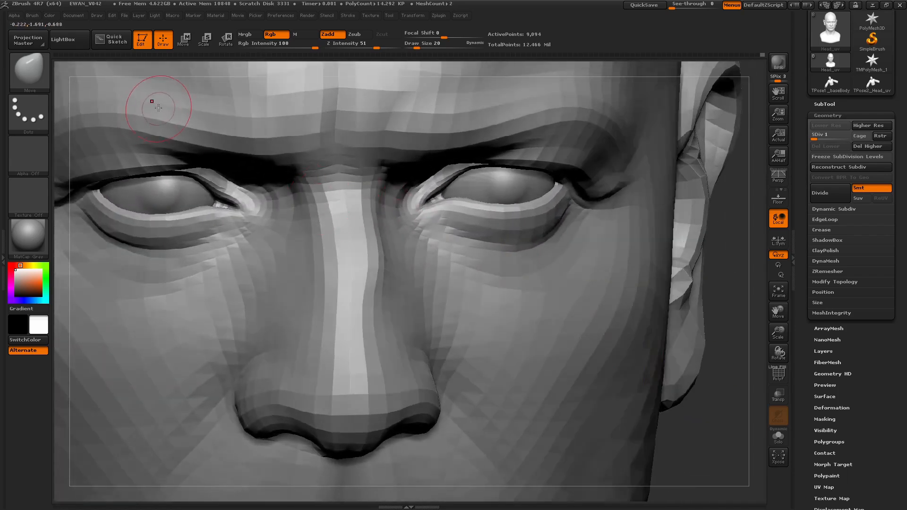
Build up the opposite eye's outer lower eyelid with the Standard brush at Draw Size 10, checking the whole face from the front.
key(b)
click(428, 88)
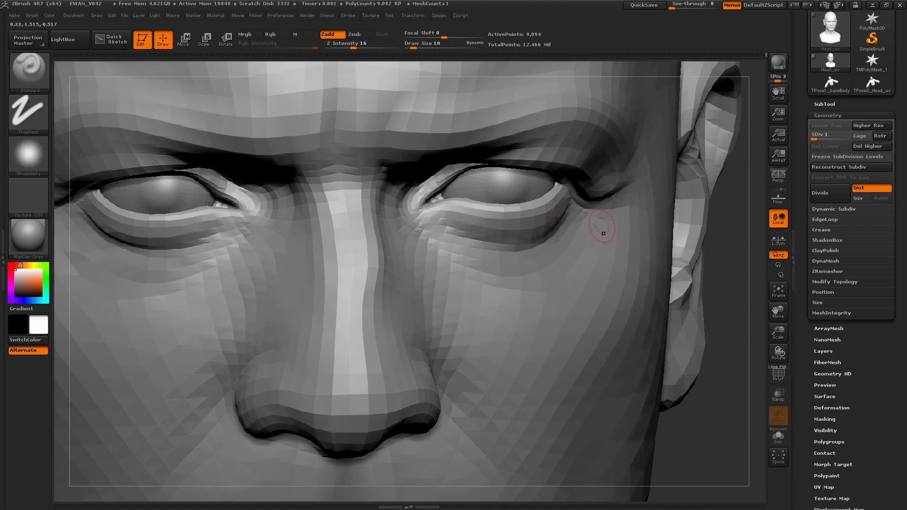
right_drag(625, 222, 546, 221)
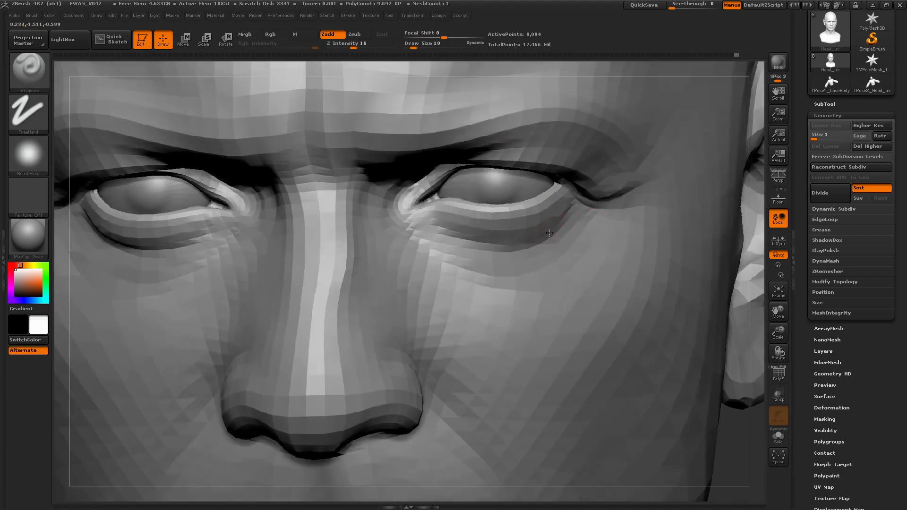
right_drag(733, 431, 726, 434)
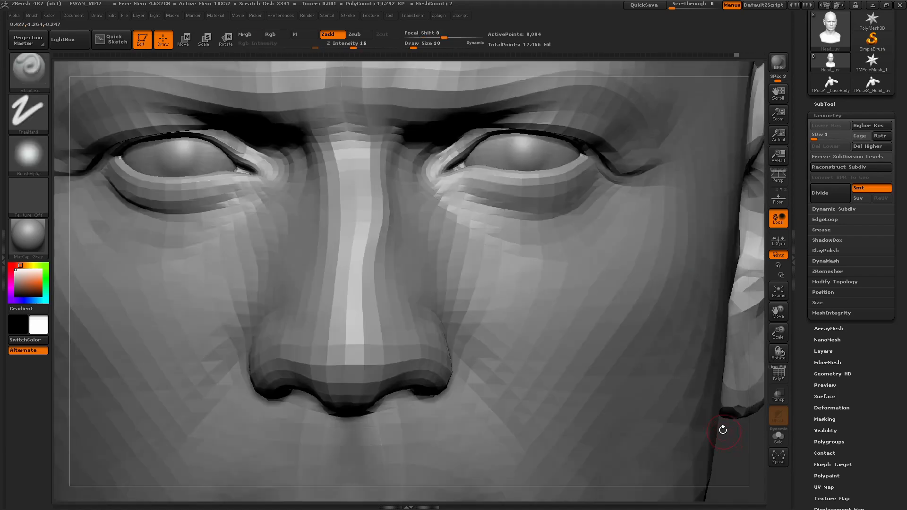
click(74, 16)
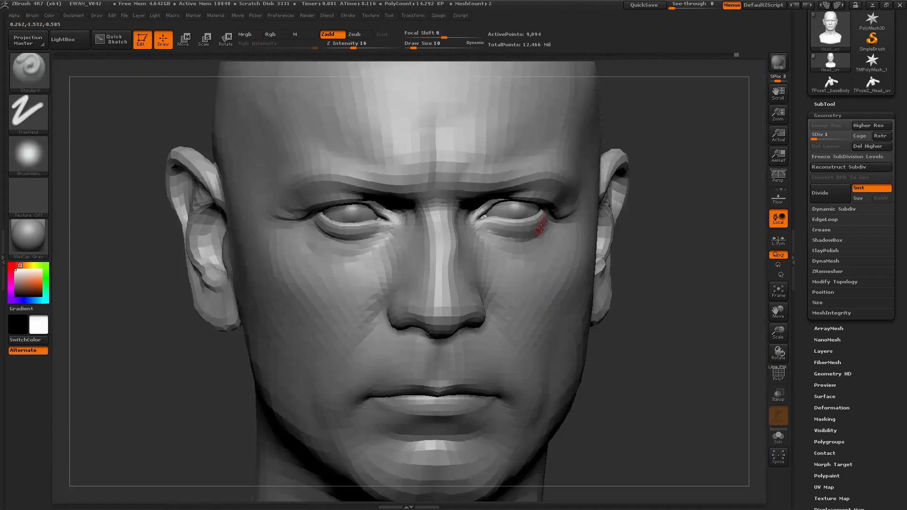
Compare the eyes with the reference photo, adjust the face with Move Topological at Draw Size 26, and return to subdivision level 6.
key(shift)
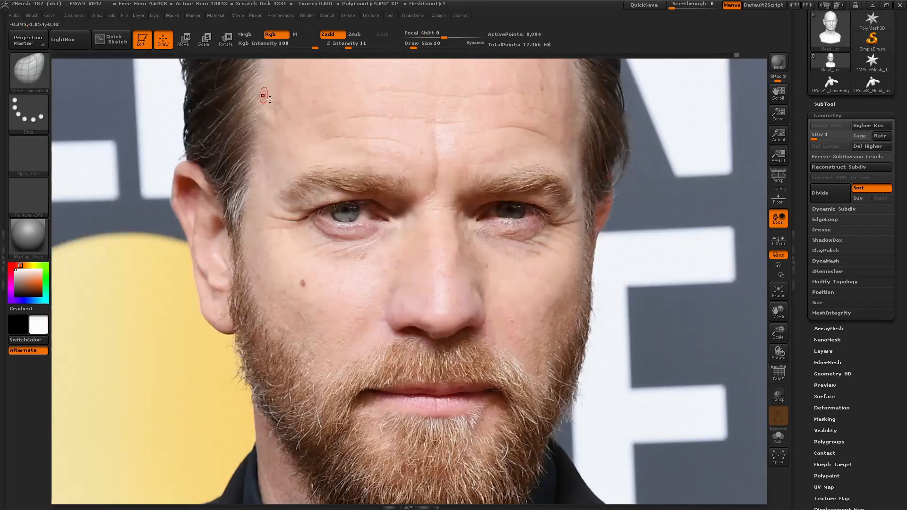
drag(414, 48, 418, 48)
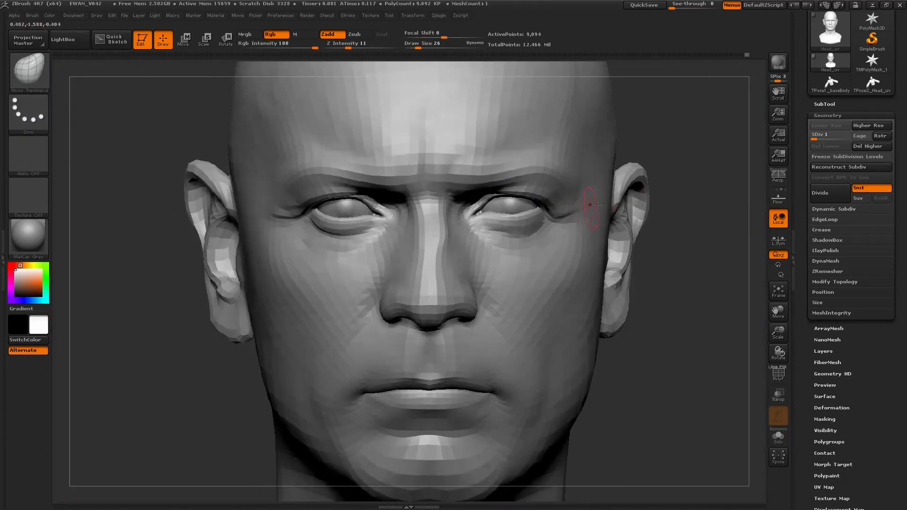
mouse_move(735, 205)
mouse_down()
mouse_move(725, 206)
mouse_move(803, 206)
mouse_move(667, 205)
mouse_move(726, 205)
mouse_up()
alt+drag(726, 206, 667, 211)
drag(822, 136, 841, 137)
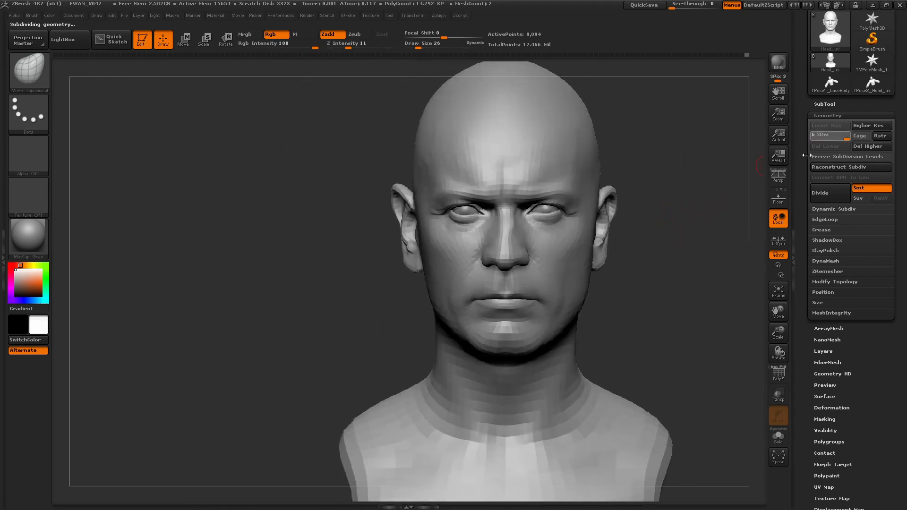
alt+drag(690, 251, 693, 278)
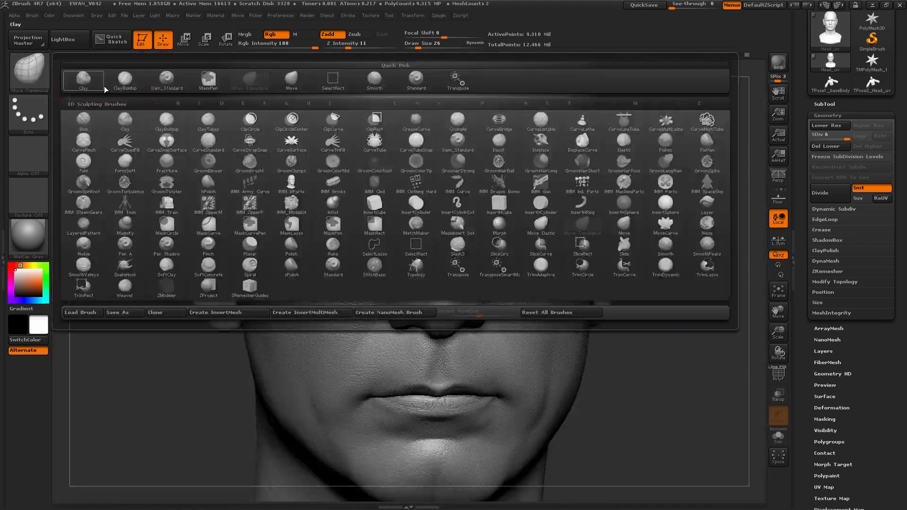
Soften the opposite eye's inner corner, then carve fine creases beneath it with Dam_Standard at Draw Size 4 on subdivision level 6.
drag(419, 45, 412, 46)
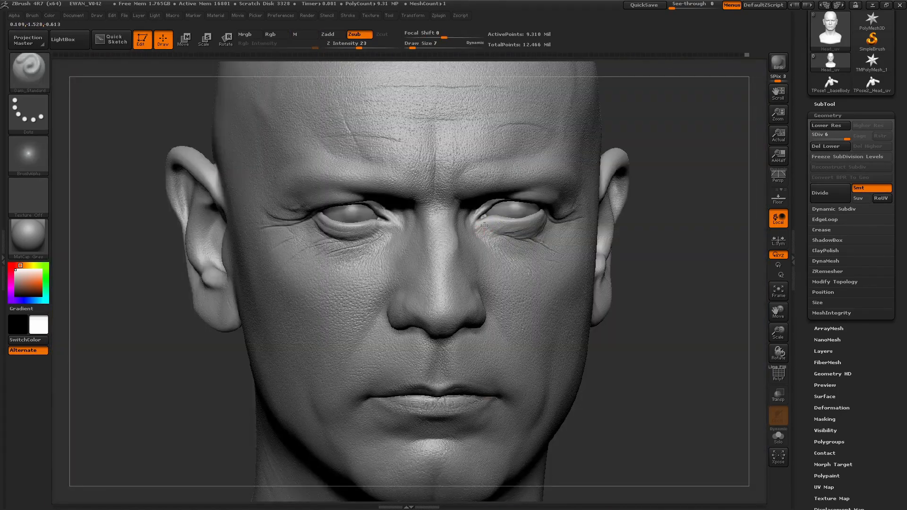
shift+drag(494, 223, 478, 227)
drag(413, 47, 413, 47)
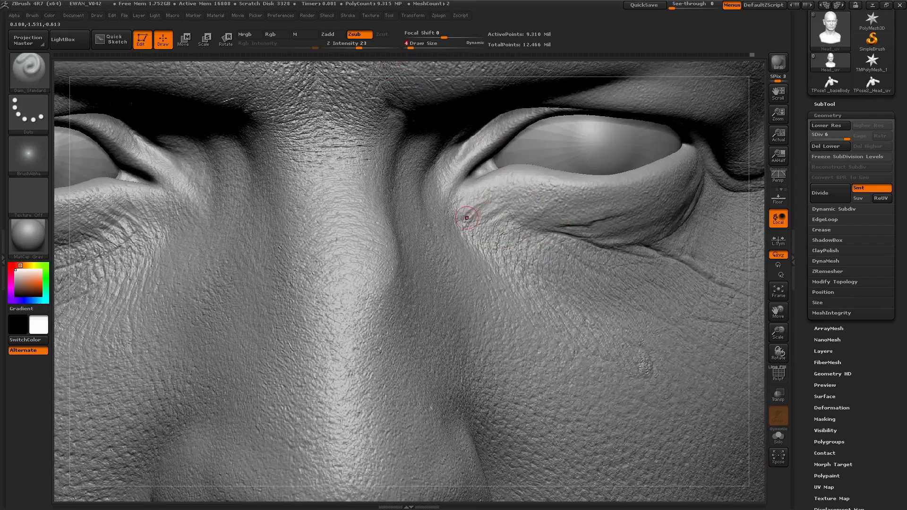
drag(467, 218, 522, 189)
drag(477, 220, 497, 209)
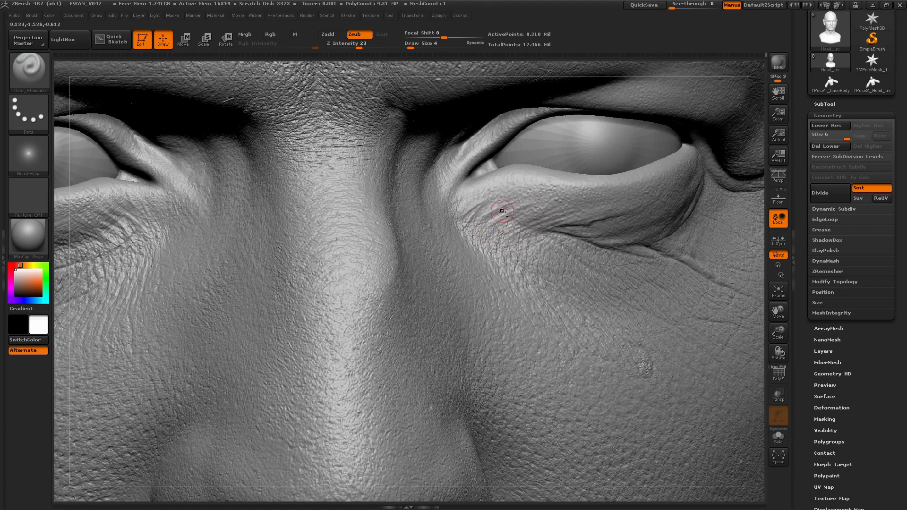
drag(501, 215, 478, 235)
Extend the fine skin lines along the opposite eye's lower eyelid with Dam_Standard at Draw Size 5.
right_drag(572, 214, 521, 208)
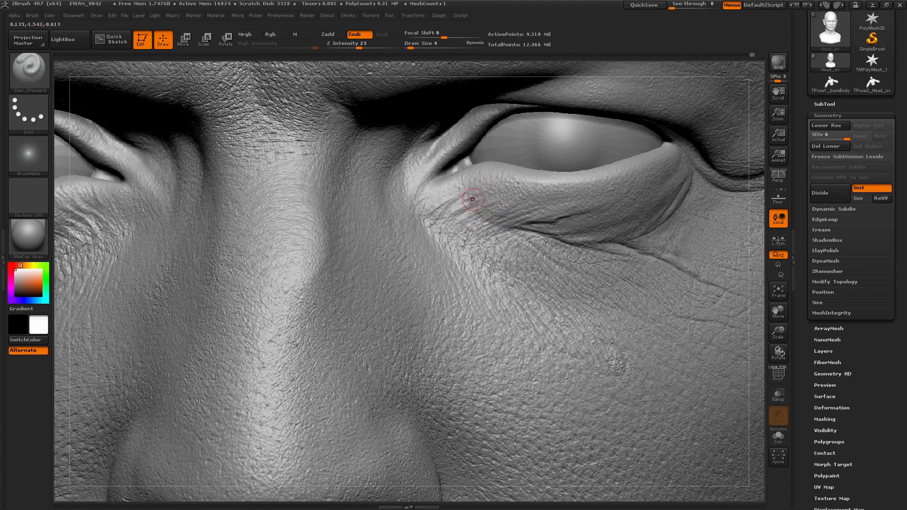
click(411, 46)
drag(530, 221, 550, 221)
Examine the lower eyelids and surrounding wrinkles of both eyes up close, keeping the head subtool active.
alt+right_drag(168, 235, 318, 256)
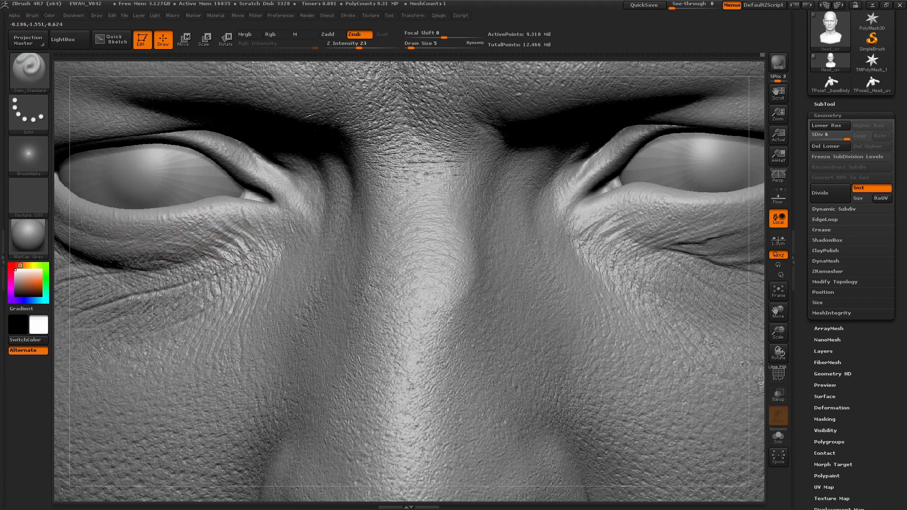
mouse_move(736, 195)
alt+right_down()
mouse_move(705, 222)
mouse_move(654, 205)
alt+right_up()
alt+click(593, 196)
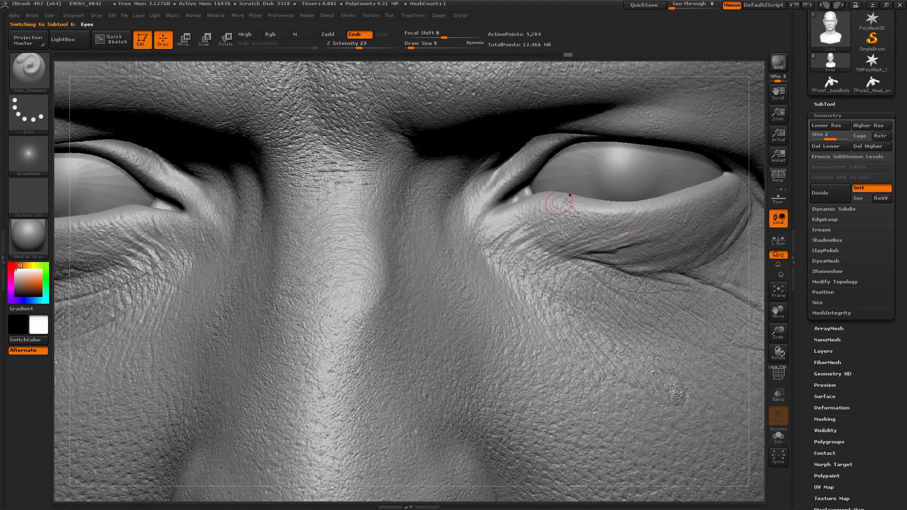
alt+click(524, 251)
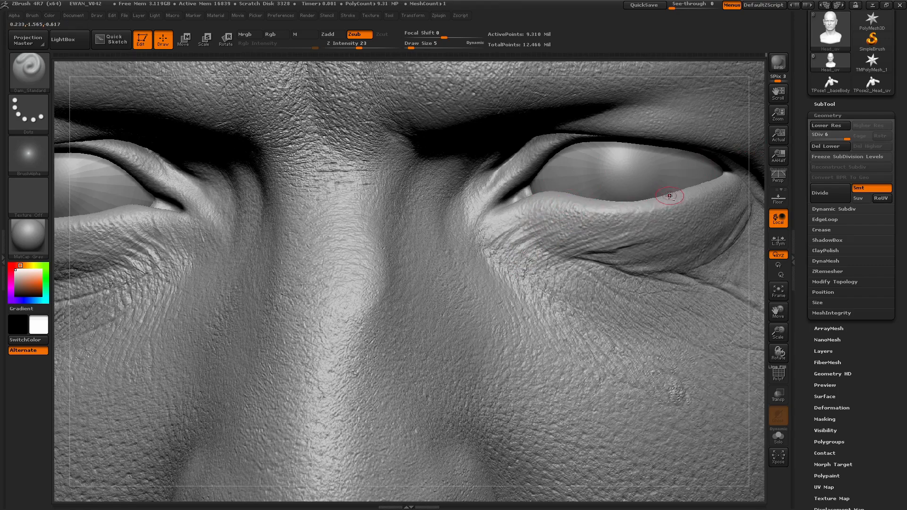
alt+drag(753, 193, 586, 224)
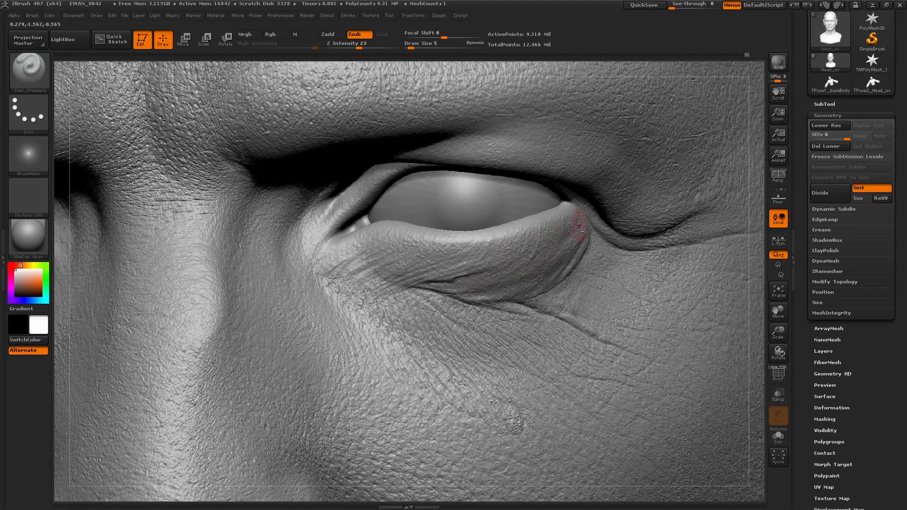
alt+drag(57, 304, 401, 287)
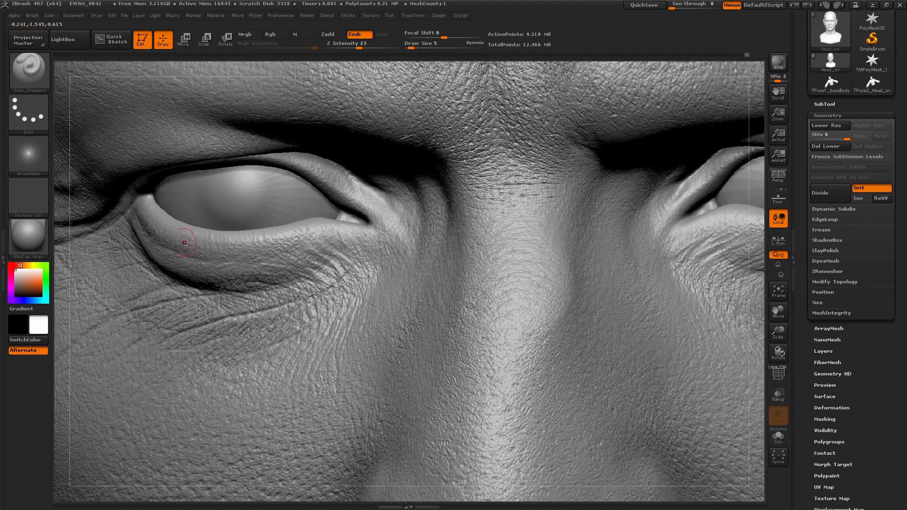
right_drag(252, 278, 263, 252)
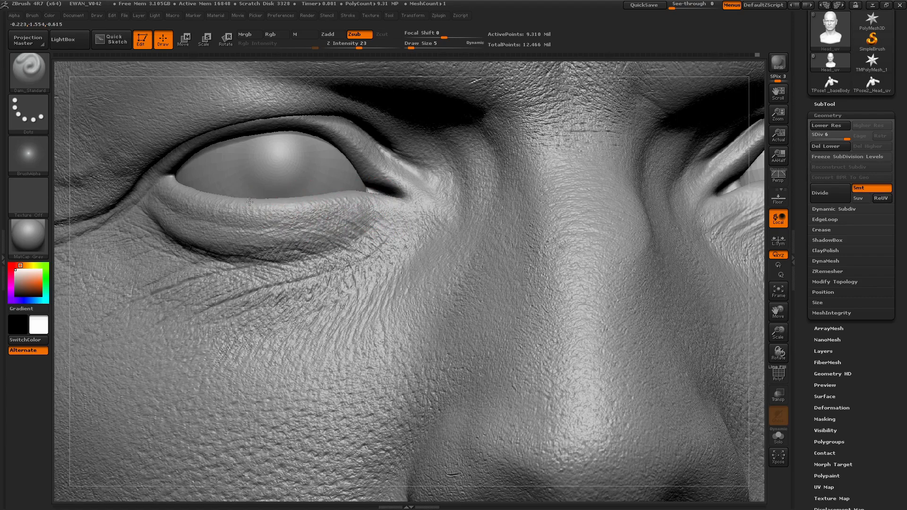
alt+click(181, 207)
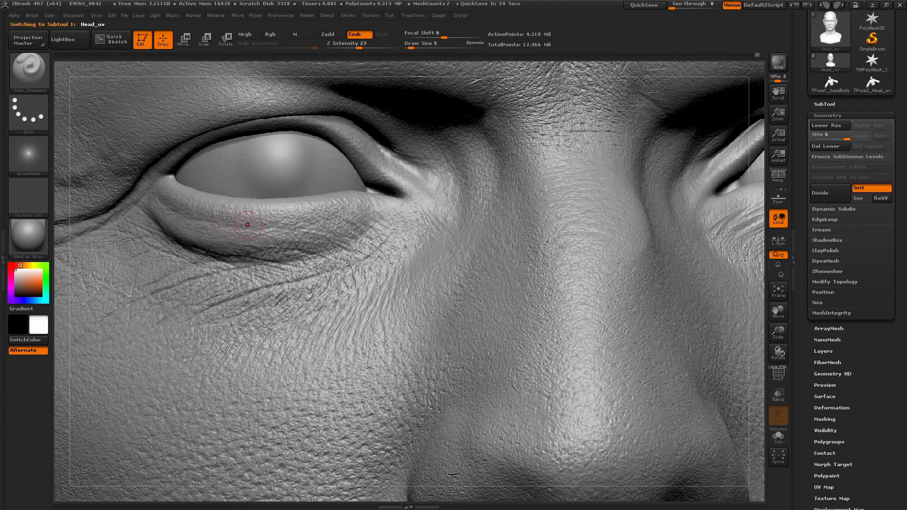
Adjust the brow and forehead shape with Move Topological at Draw Size 37, then 24, working down to subdivision level 4.
right_drag(690, 250, 269, 358)
key(shift+d)
key(shift+d)
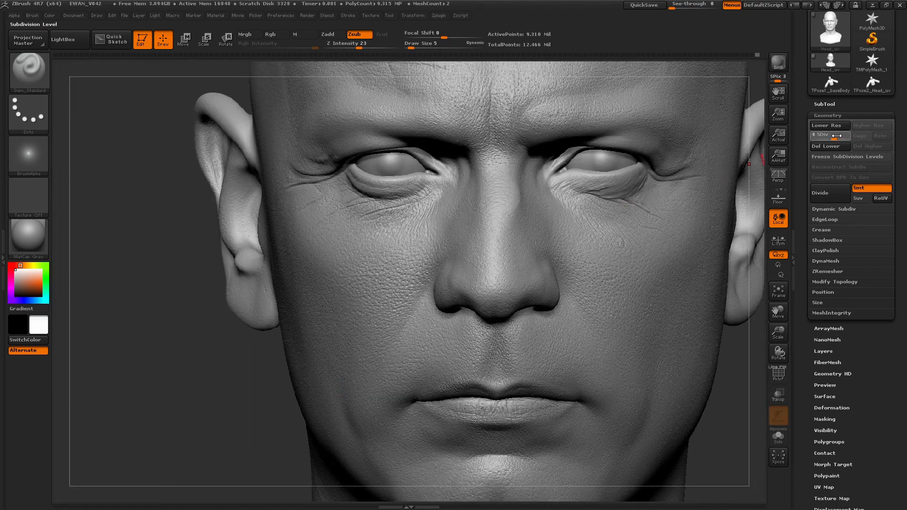
ctrl+right_drag(292, 432, 770, 138)
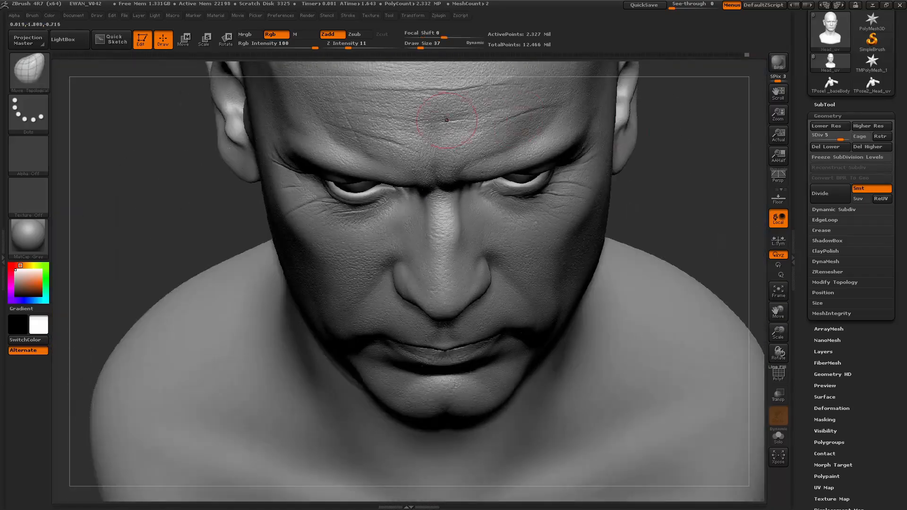
key(shift+d)
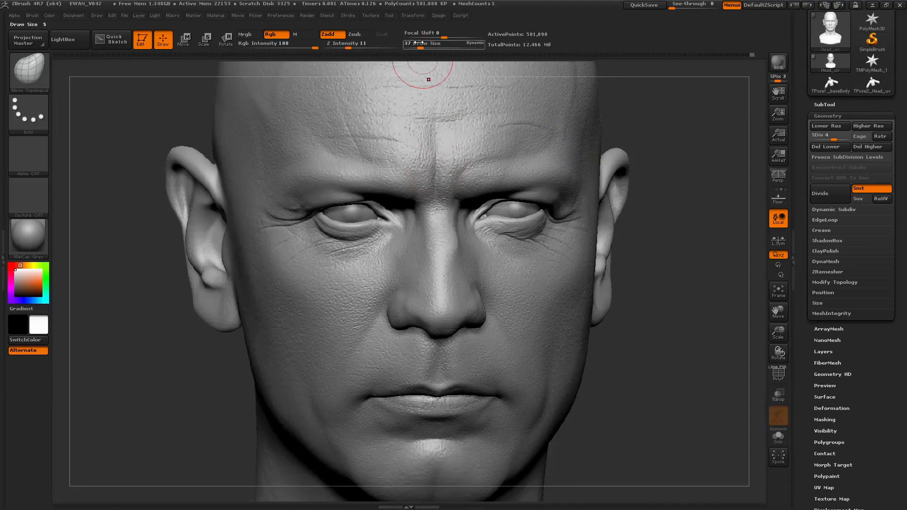
drag(420, 48, 418, 49)
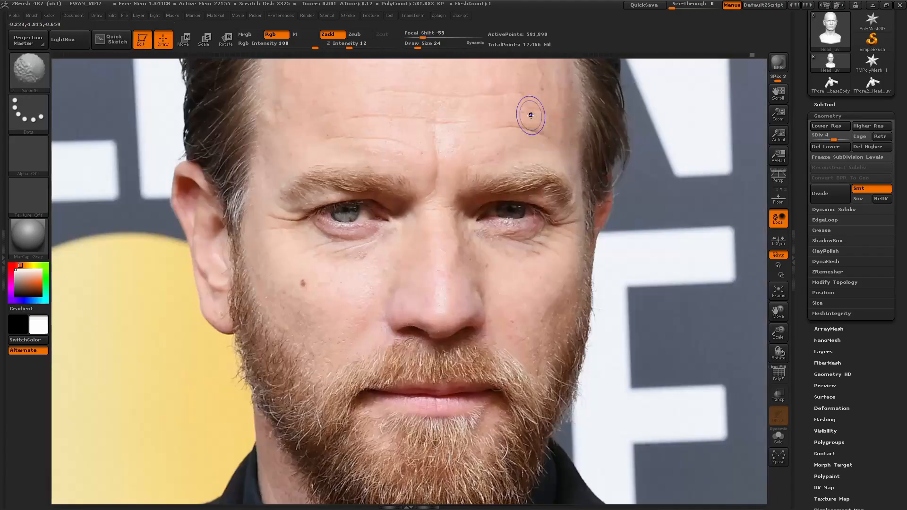
Carve fine creases between the eyebrows and across the nose bridge with Dam_Standard on subdivision level 6, ending at Draw Size 4.
key(b)
click(126, 78)
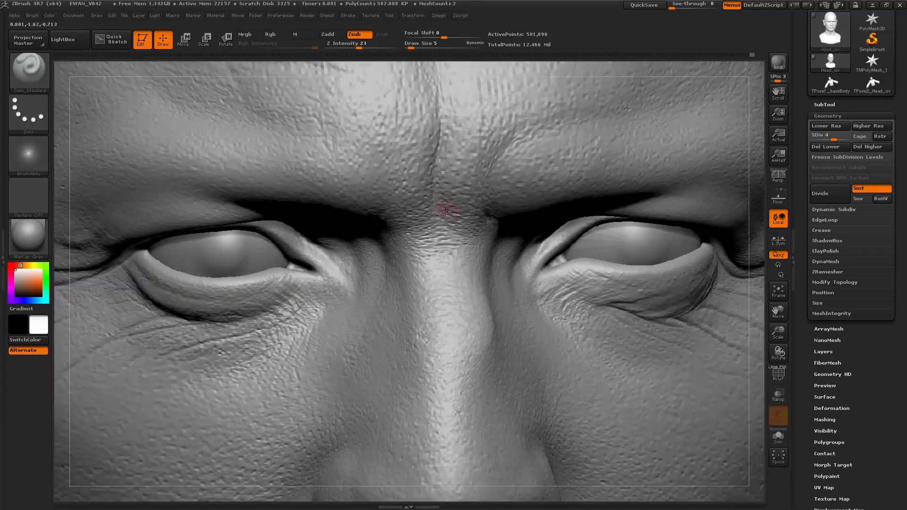
key(d)
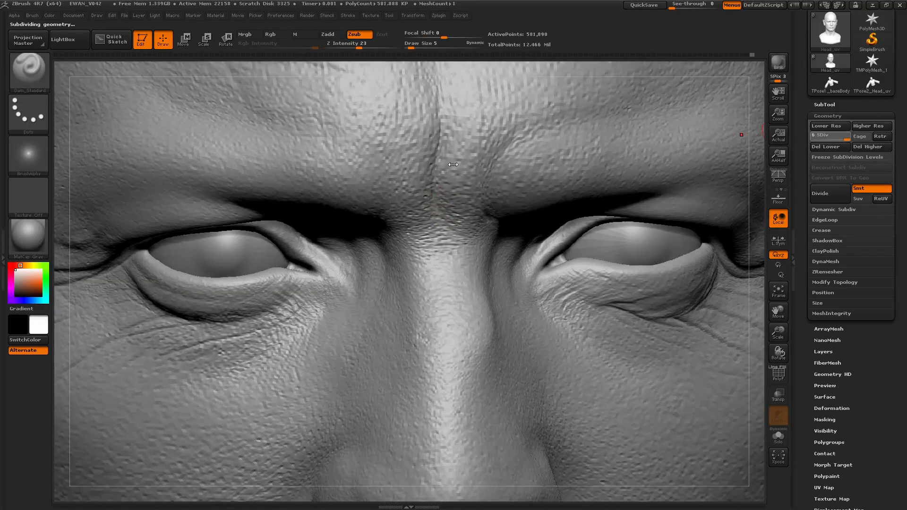
drag(432, 188, 446, 221)
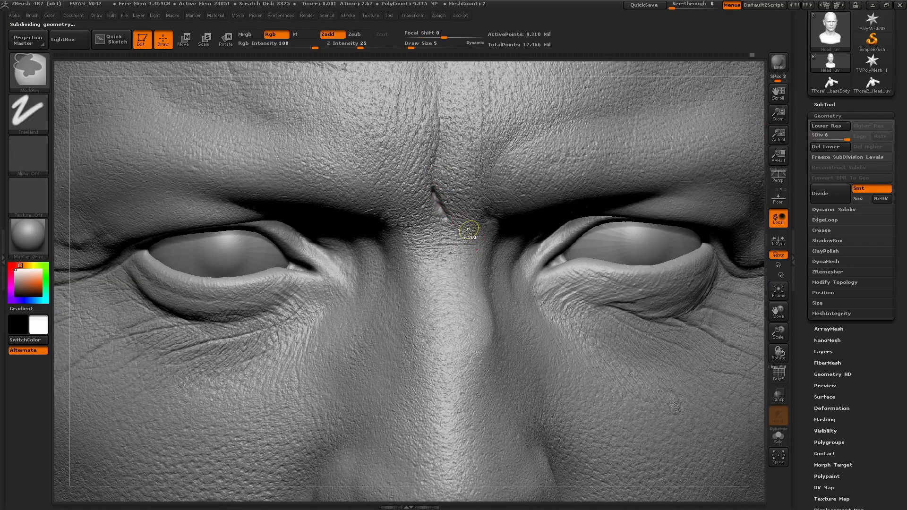
key(ctrl+z)
click(409, 47)
drag(432, 190, 434, 199)
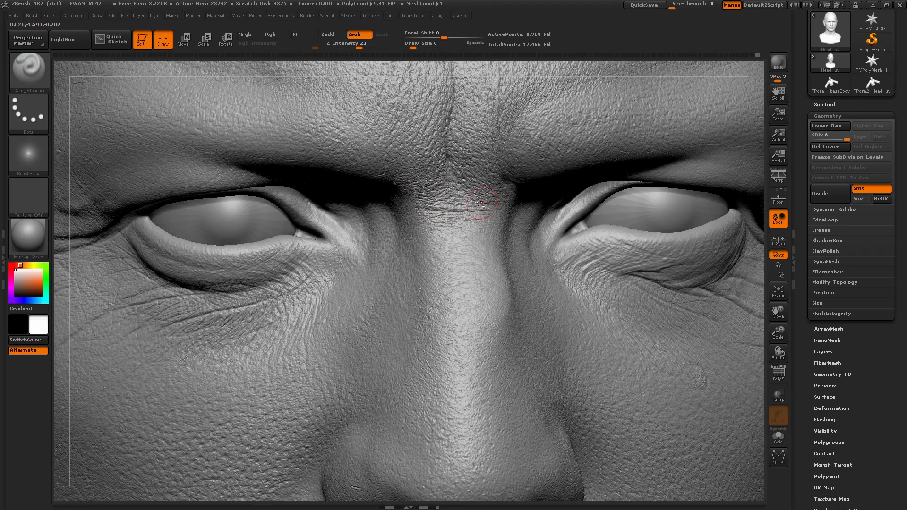
key([)
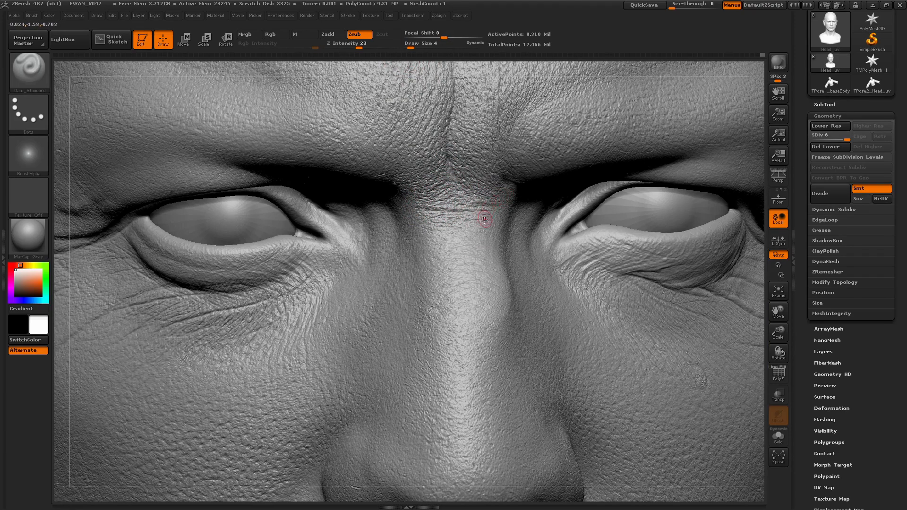
Review the nose bridge and eye wrinkles from several angles and compare the front view with the reference photo.
right_drag(504, 166, 500, 184)
right_drag(287, 246, 363, 240)
right_drag(566, 237, 539, 217)
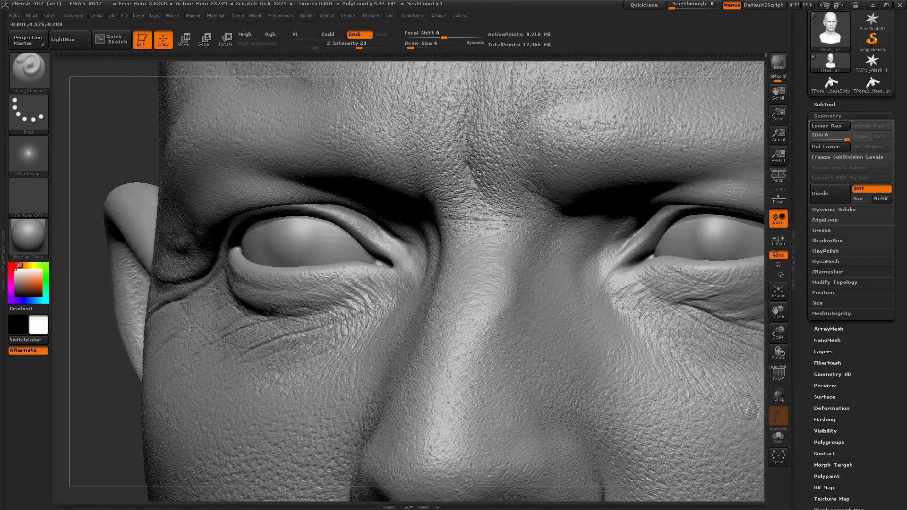
right_drag(456, 326, 374, 328)
mouse_move(714, 347)
right_down()
mouse_move(423, 332)
mouse_move(676, 274)
right_up()
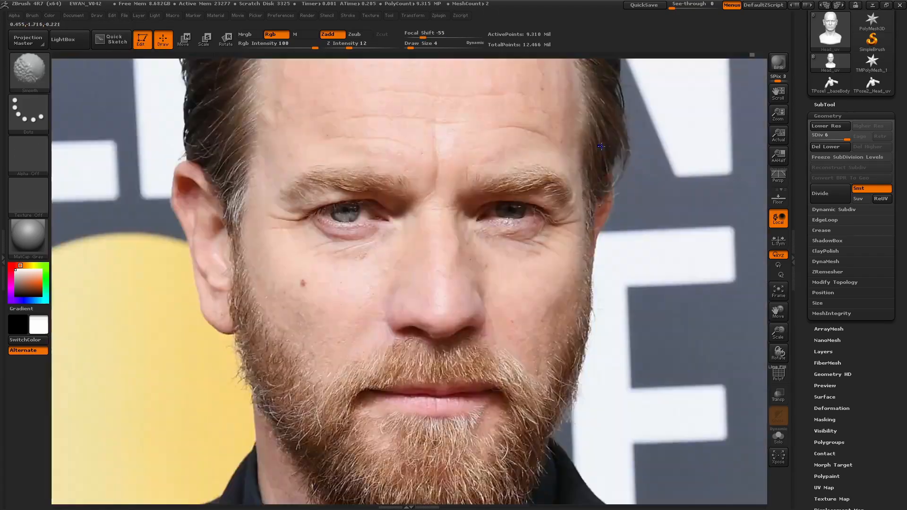
key(shift+z)
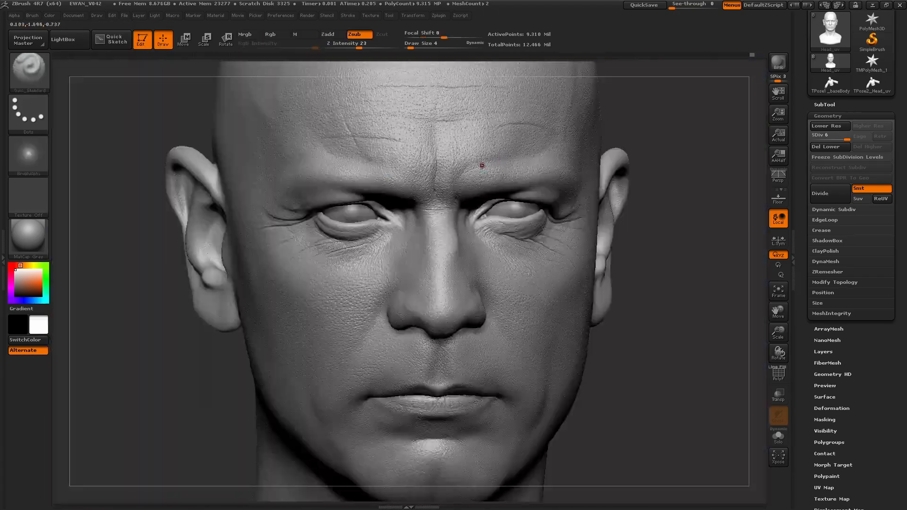
key(shift+z)
key(shift+z)
key(shift+z)
key(shift+z)
Refine the head's broad shape at subdivision level 3 using Move Topological at Draw Size 53.
click(814, 138)
key(b)
key(m)
key(t)
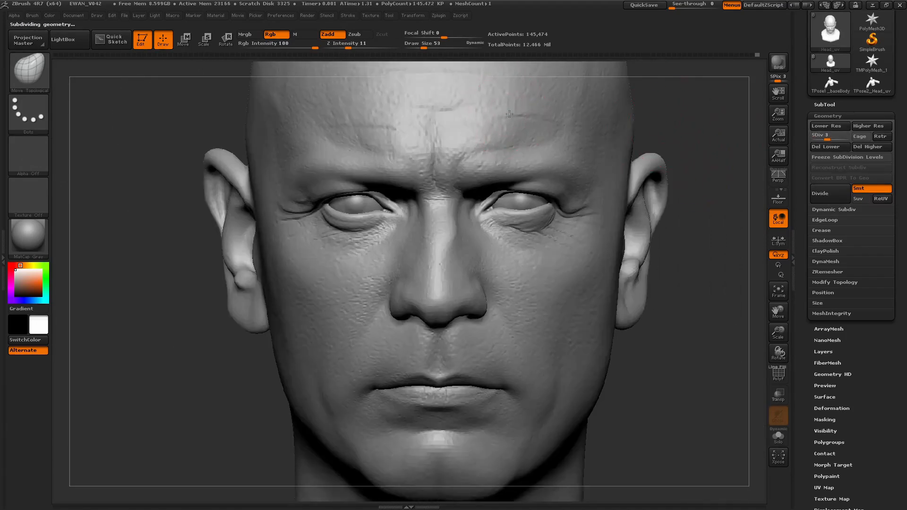
drag(662, 142, 683, 149)
key(shift+d)
key(shift+d)
key(d)
key(d)
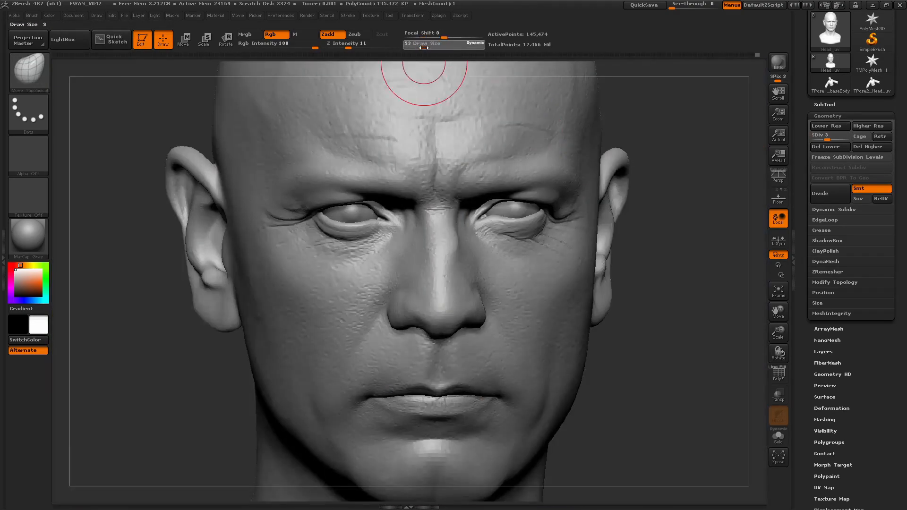
Restore the saved Cust1 view and smooth the forehead above the opposite eye at Draw Size 39, checking against the reference photo.
mouse_move(685, 165)
mouse_down()
mouse_move(628, 189)
mouse_move(719, 166)
mouse_up()
mouse_move(73, 15)
click(134, 355)
click(421, 46)
shift+drag(542, 93, 571, 107)
key(shift+z)
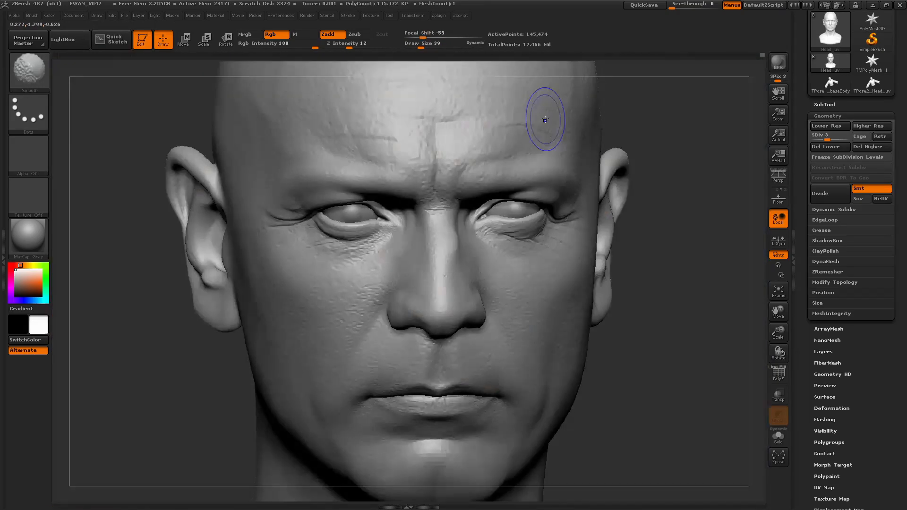
key(shift+z)
Carve forehead wrinkles to match the reference photo with Dam_Standard at Draw Size 5 on subdivision level 5.
click(34, 71)
click(167, 86)
click(415, 47)
click(837, 137)
drag(837, 137, 841, 138)
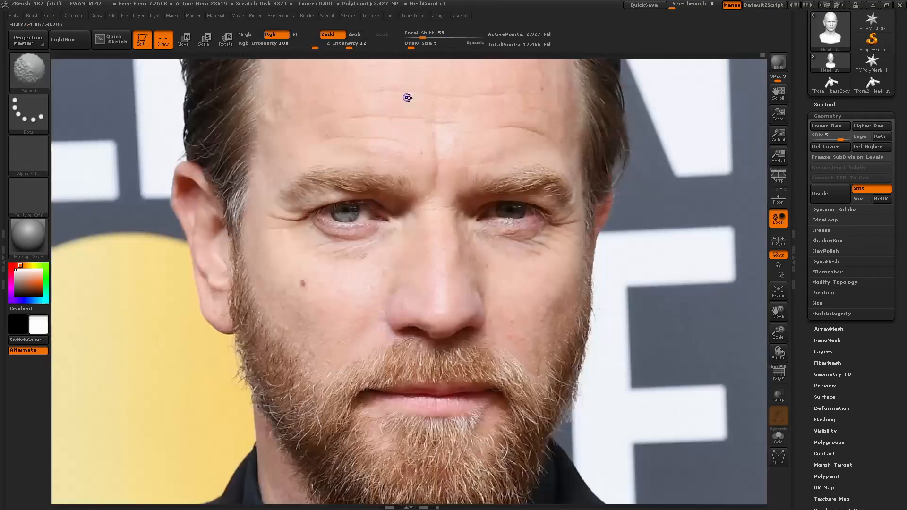
key(shift+z)
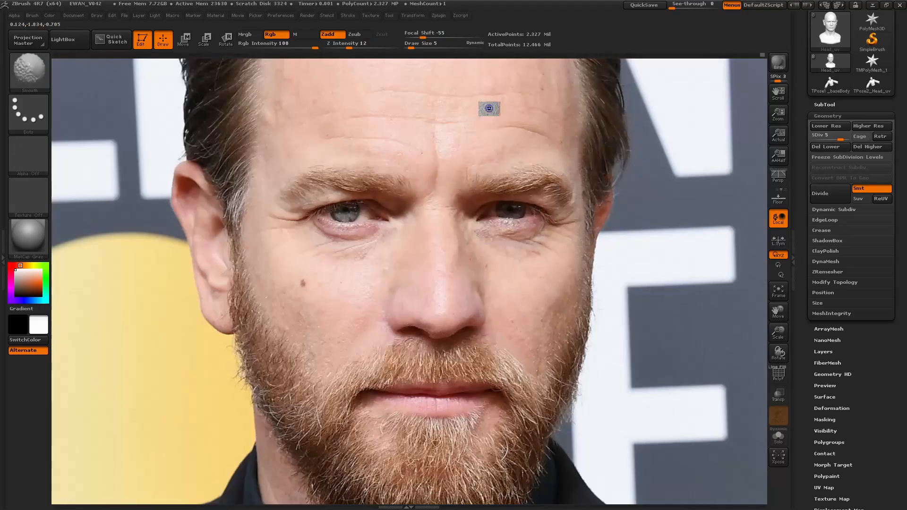
key(shift+z)
key(shift+z)
key(shift+z)
key(shift+z)
key(shift+z)
key(shift+z)
key(shift+z)
key(shift+z)
key(shift+z)
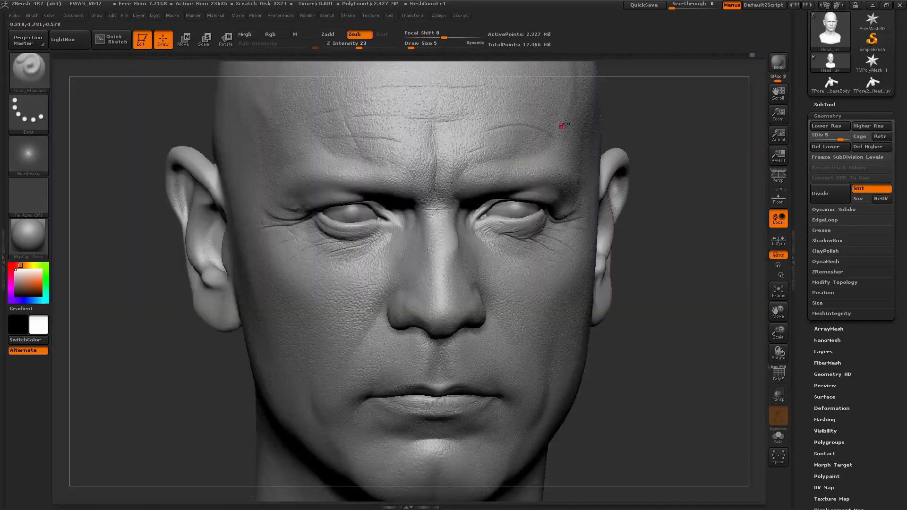
Check the forehead from other angles, restore the front view, and deepen the temple with Dam_Standard at Draw Size 53 and Z Intensity 15.
drag(685, 132, 563, 125)
drag(85, 163, 255, 166)
click(74, 16)
click(95, 373)
key(shift+z)
key(shift+z)
drag(412, 45, 418, 46)
key(shift+z)
key(shift+z)
drag(359, 47, 349, 46)
key(shift+z)
key(shift+z)
key(shift+z)
key(shift+z)
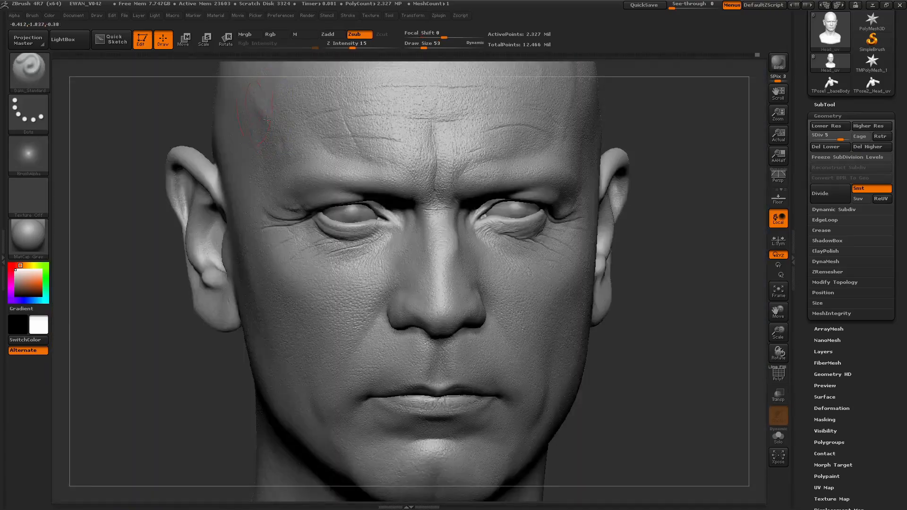
Compare the head with the reference photo and refine its broad shape using Move Topological at Draw Size 53 on subdivision level 4.
key(shift+z)
key(shift+z)
key(shift+z)
key(shift+z)
drag(659, 116, 638, 119)
drag(660, 90, 677, 122)
mouse_move(84, 20)
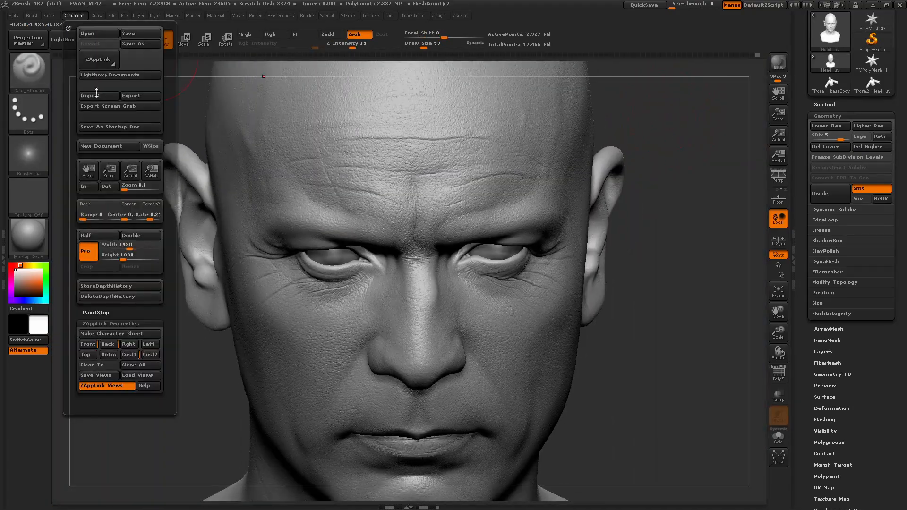
drag(841, 137, 820, 135)
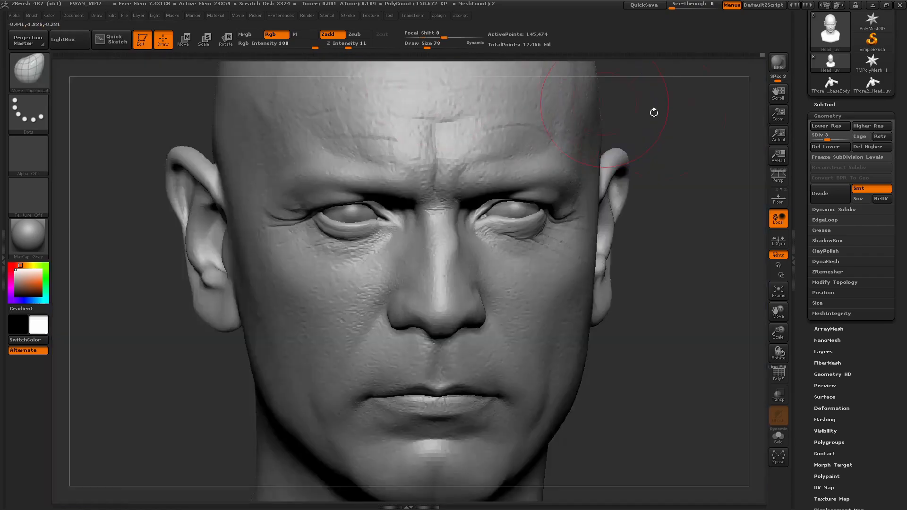
key(d)
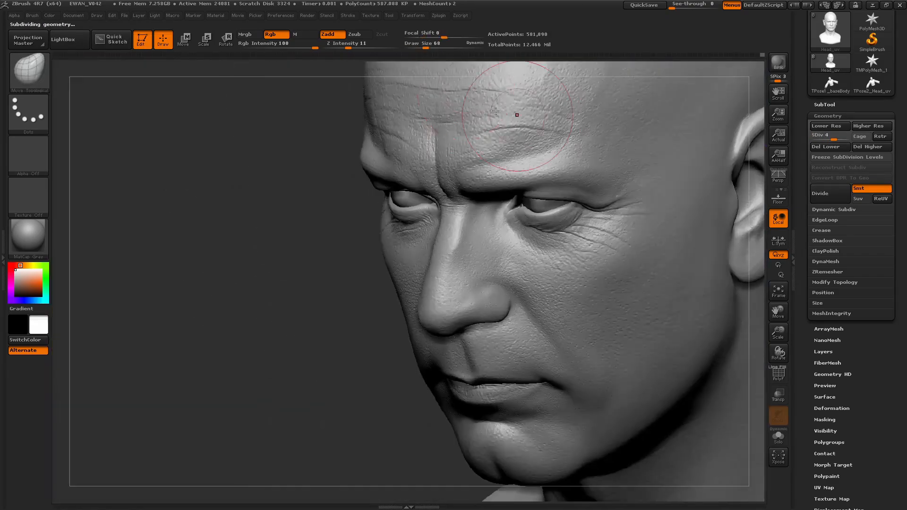
drag(312, 146, 271, 161)
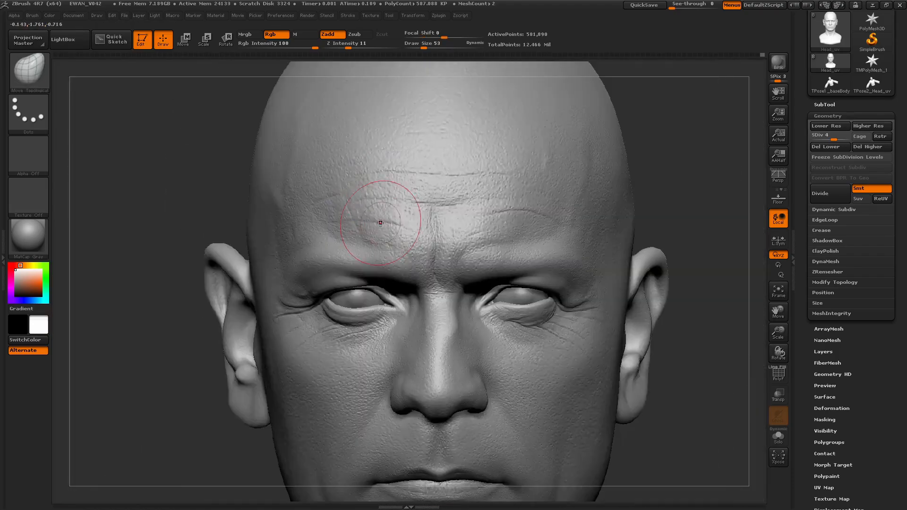
click(73, 15)
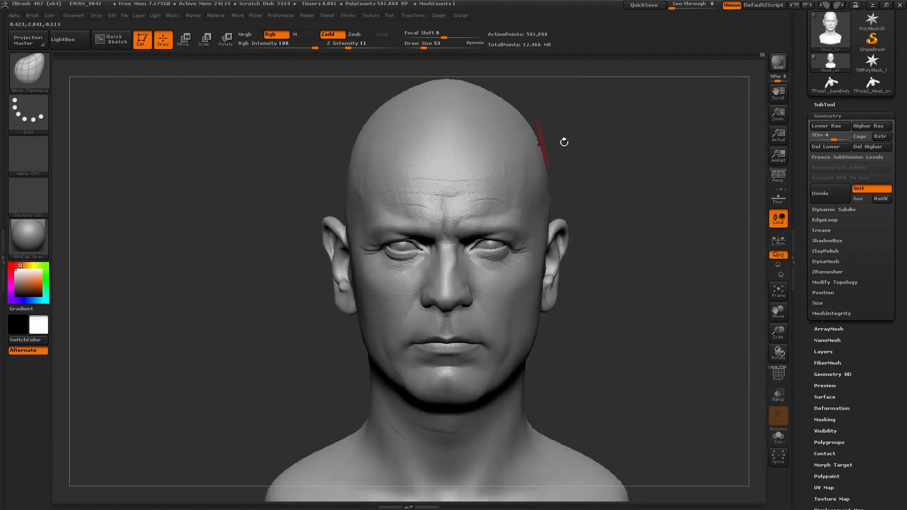
click(73, 15)
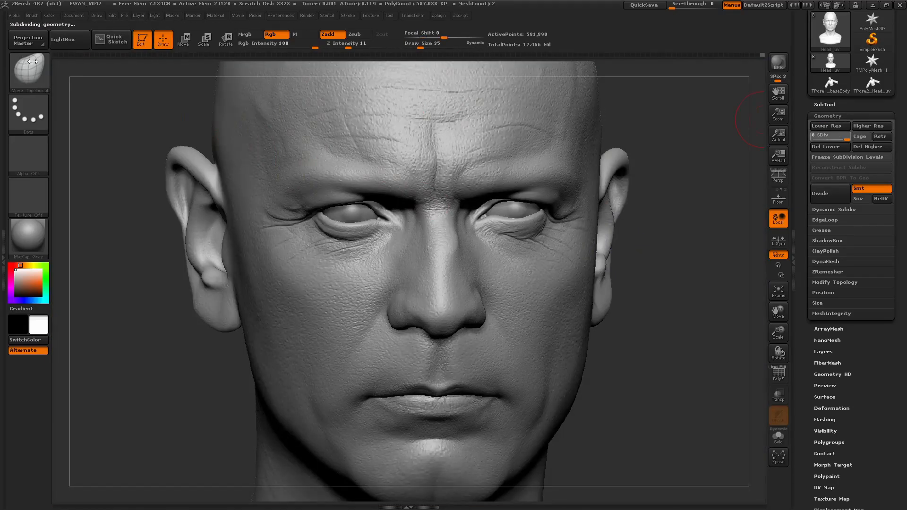
Carve finer forehead wrinkles with Dam_Standard at Z Intensity 23 and Draw Size 3 on subdivision level 6, checking against the reference photo.
click(33, 62)
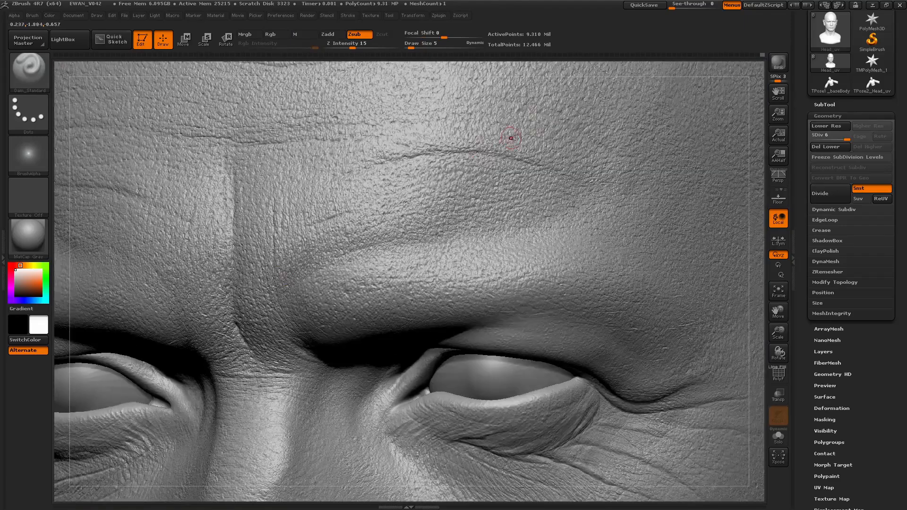
key(bracketleft)
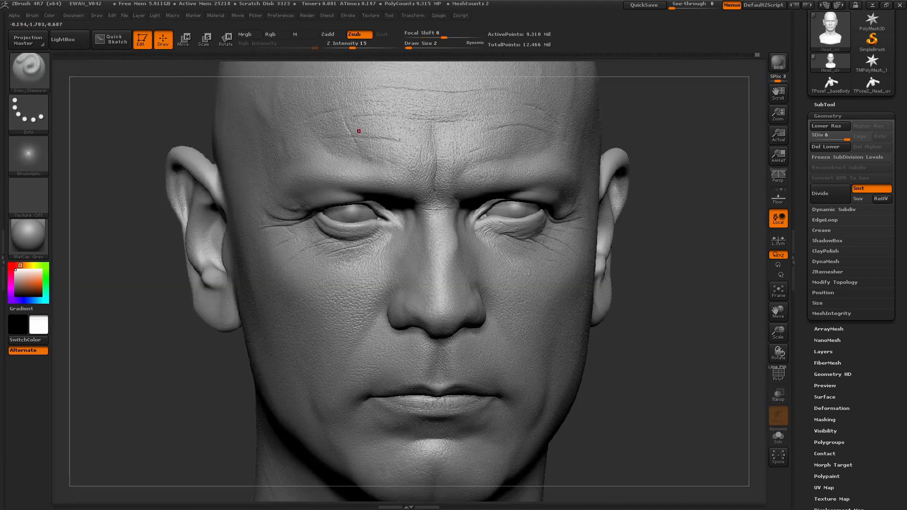
click(368, 46)
text(23)
key(Return)
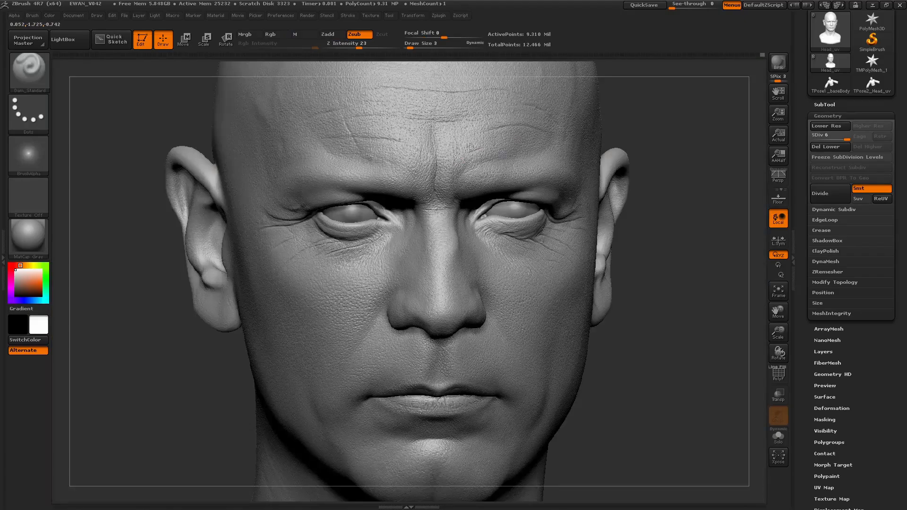
key(shift+z)
key(shift+z)
key(shift+z)
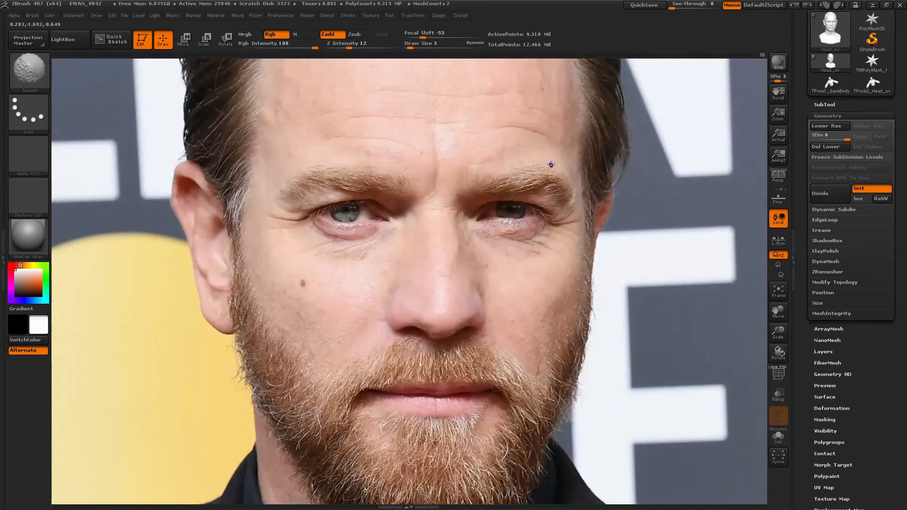
key(shift+z)
drag(272, 256, 585, 236)
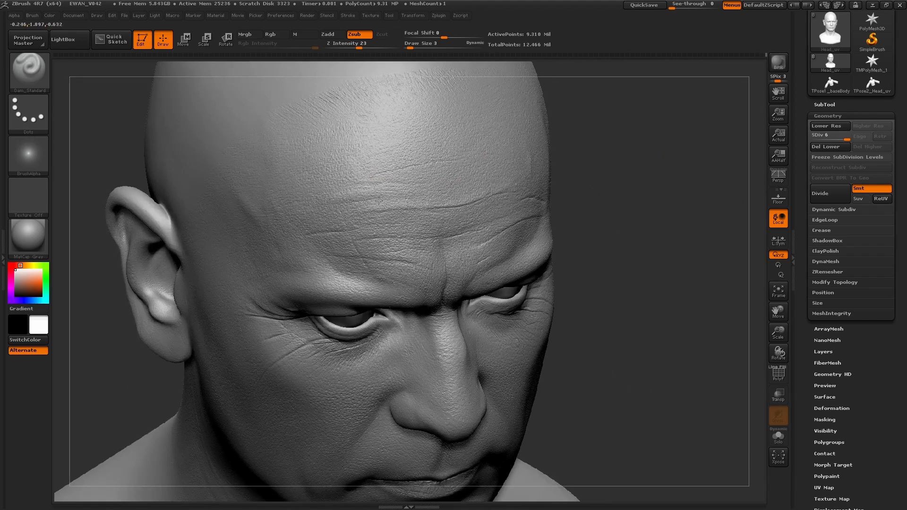
drag(337, 182, 174, 322)
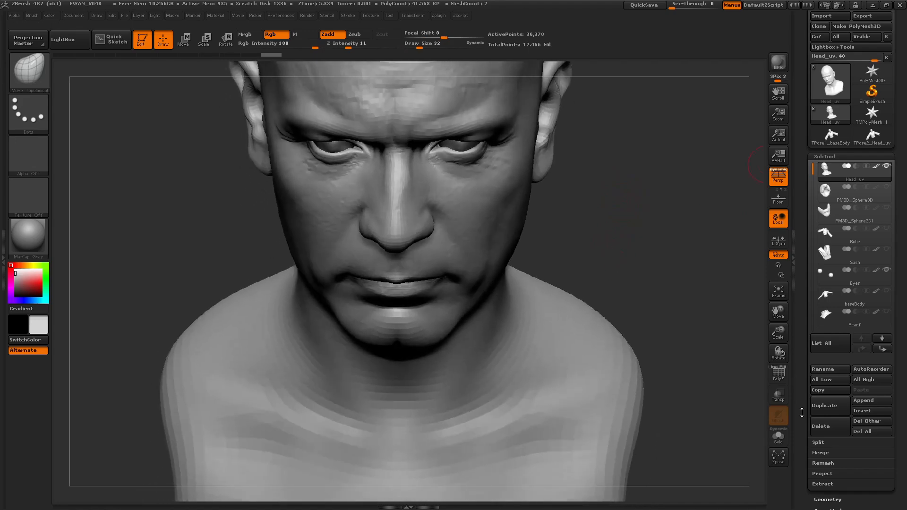
Adjust the line between the lips with Move Topological at Draw Size 32 on subdivision level 1.
key(shift+d)
alt+drag(665, 215, 662, 279)
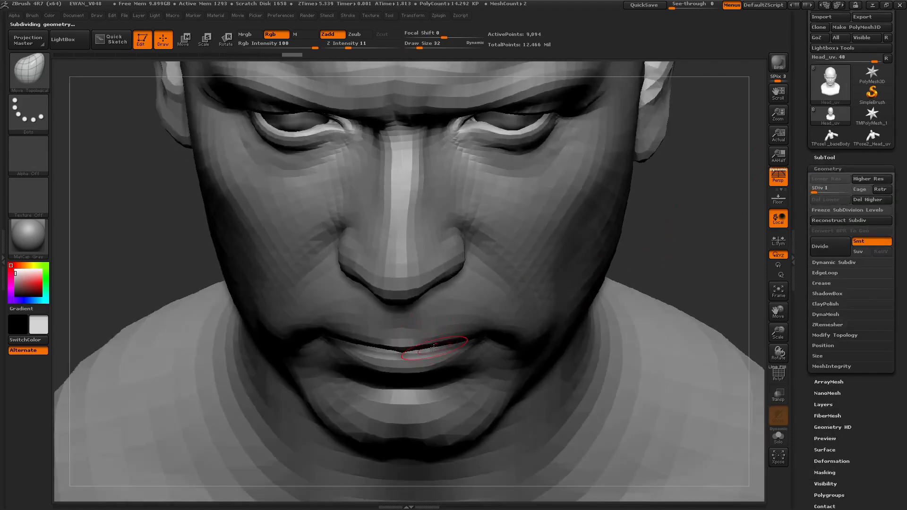
drag(435, 338, 437, 332)
drag(354, 337, 356, 335)
mouse_move(661, 303)
mouse_down()
mouse_move(689, 206)
mouse_move(694, 348)
mouse_up()
Shape the lower lip with Dam_Standard at Draw Size 32 and Z Intensity 8 on subdivision level 2.
click(822, 191)
click(33, 71)
click(458, 141)
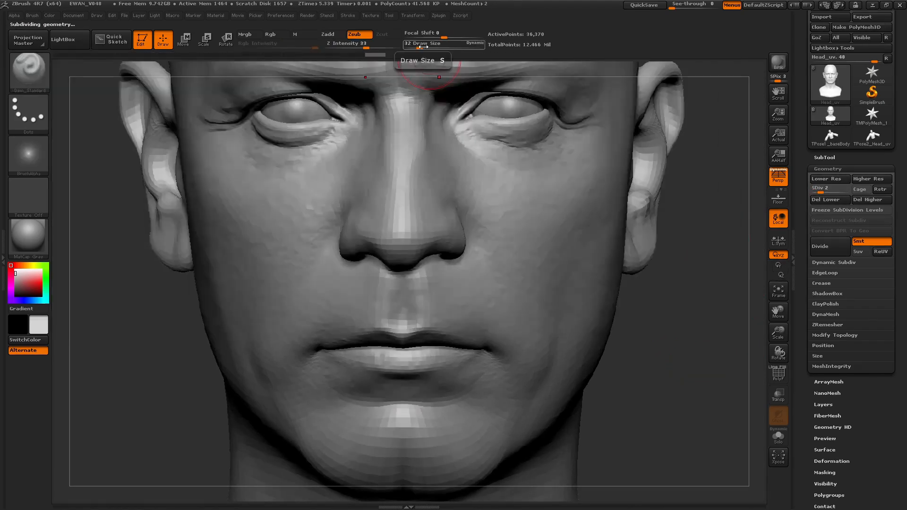
drag(671, 312, 676, 374)
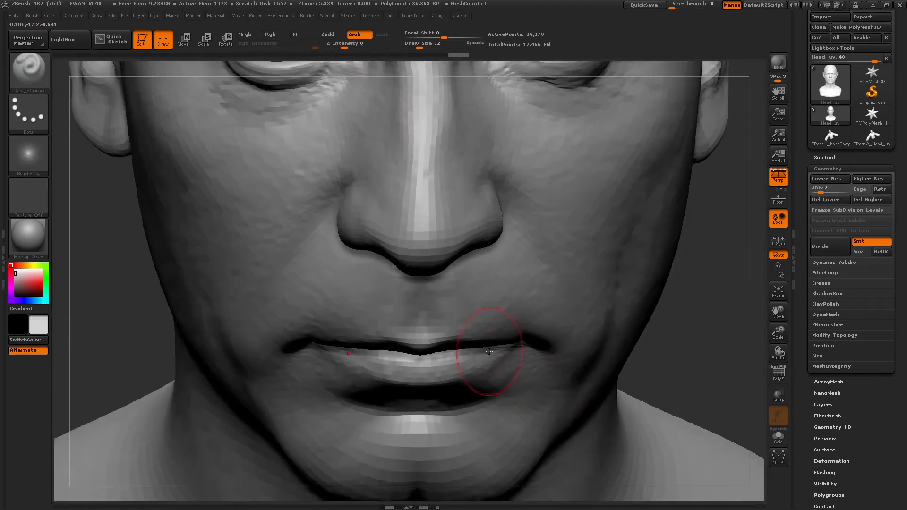
drag(474, 357, 419, 370)
mouse_move(680, 379)
mouse_down()
mouse_move(675, 321)
mouse_move(581, 340)
mouse_move(691, 379)
mouse_move(683, 507)
mouse_up()
Carve creases into the middle of the upper lip on subdivision level 6 with Dam_Standard at Draw Size 8 and Z Intensity 12.
click(847, 190)
alt+drag(660, 284, 645, 374)
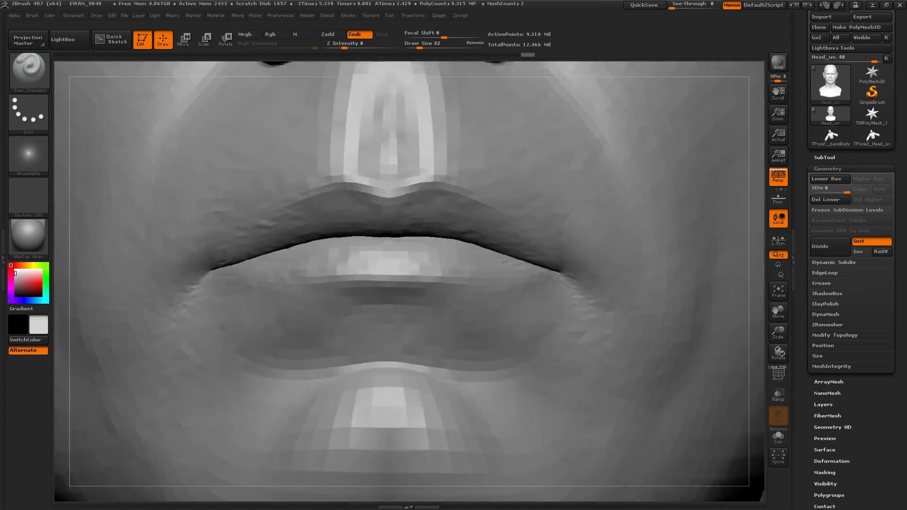
click(349, 45)
click(413, 45)
drag(372, 224, 375, 217)
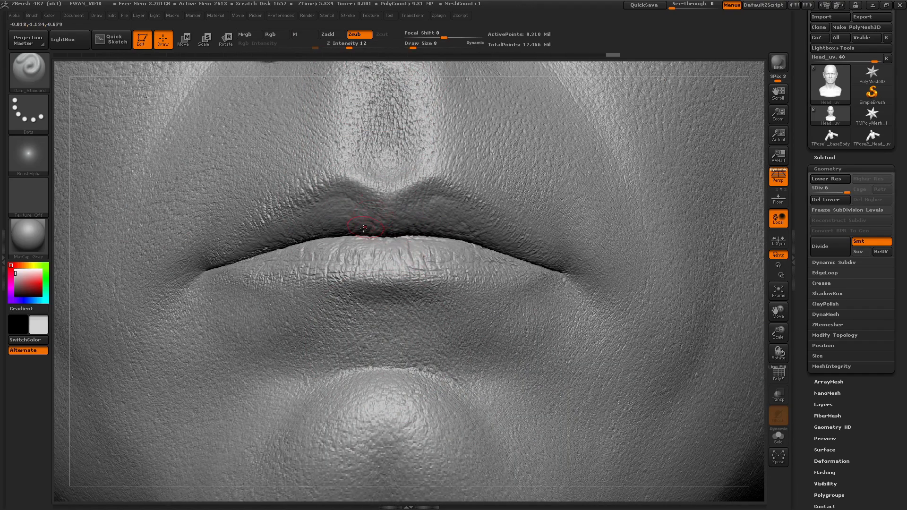
drag(406, 234, 388, 231)
drag(389, 200, 390, 230)
right_drag(390, 224, 353, 226)
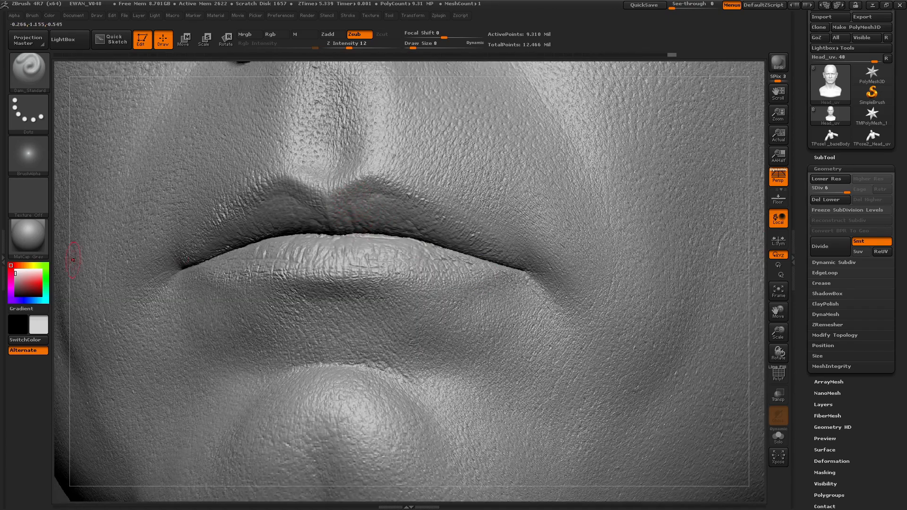
Readjust the Dam_Standard size and intensity and deepen the creases near the centre of the upper lip.
right_drag(94, 257, 72, 116)
click(411, 45)
click(352, 46)
drag(386, 204, 385, 223)
mouse_move(757, 226)
mouse_down()
mouse_move(723, 241)
mouse_move(762, 263)
mouse_move(756, 274)
mouse_up()
Swell the skin beside the upper lip's central crease with the Inflat brush at Draw Size 8 and Z Intensity 10.
key(b)
key(i)
key(n)
click(392, 187)
drag(408, 201, 403, 211)
drag(761, 207, 755, 219)
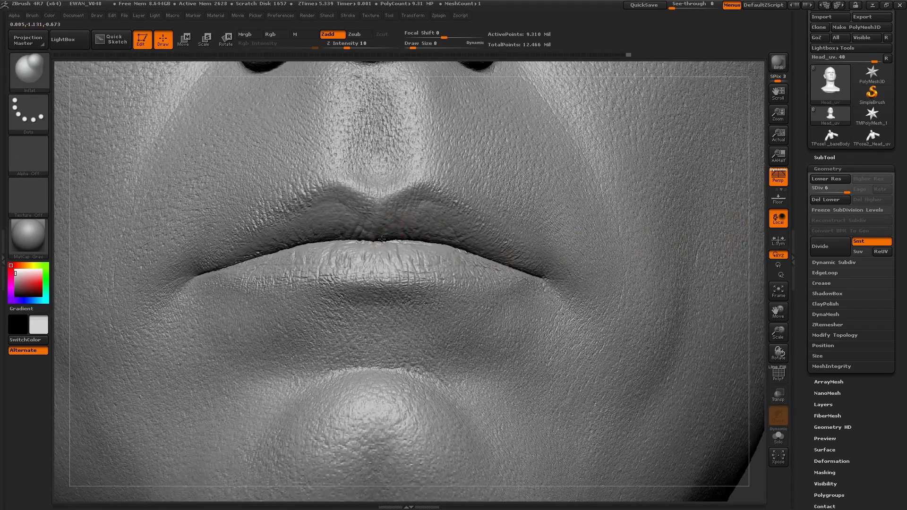
Build up the centre edge of the upper lip using the Standard brush with a FreeHand stroke at Z Intensity 25.
click(40, 73)
key(s)
key(t)
click(30, 113)
click(164, 123)
drag(379, 243, 372, 239)
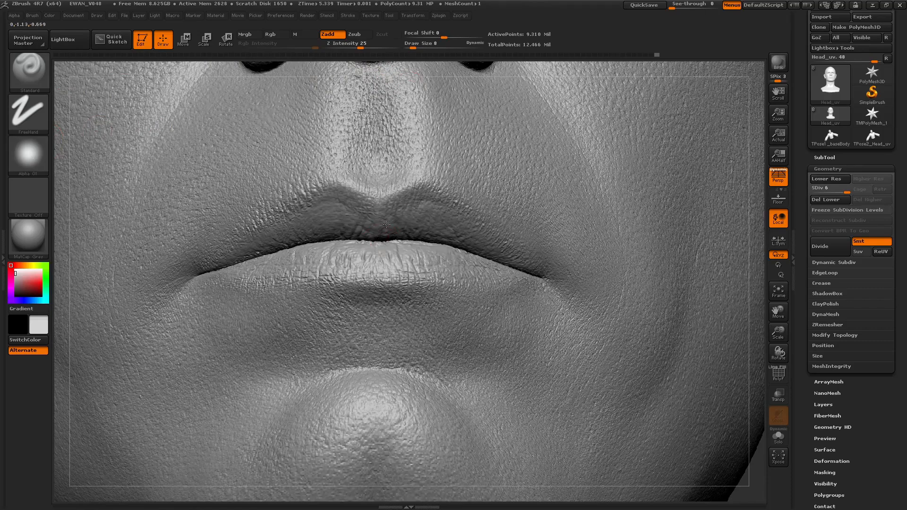
drag(758, 236, 757, 203)
Cut creases along the upper lip's inner edge with Dam_Standard at Draw Size 8 and Z Intensity 15.
key(b)
key(d)
key(s)
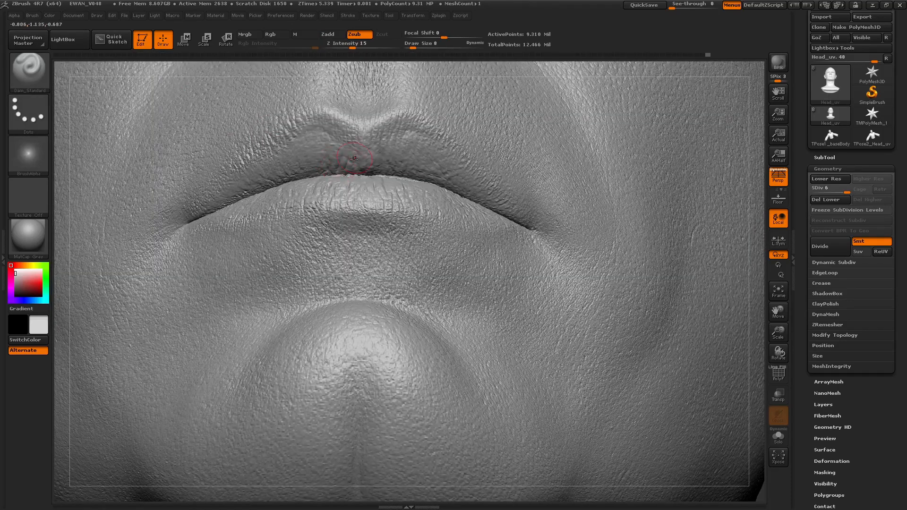
drag(334, 175, 337, 158)
mouse_move(752, 179)
mouse_down()
mouse_move(750, 201)
mouse_move(756, 192)
mouse_move(745, 182)
mouse_up()
mouse_move(406, 184)
mouse_down()
mouse_move(407, 169)
mouse_move(410, 185)
mouse_up()
mouse_move(760, 217)
mouse_down()
mouse_move(752, 228)
mouse_move(751, 205)
mouse_up()
Carve thinner creases on one side of the upper lip with a smaller Dam_Standard, then enlarge the brush to Draw Size 10.
key(bracketleft)
key(bracketleft)
drag(340, 128, 332, 114)
drag(330, 160, 315, 143)
key(bracketright)
key(bracketright)
key(bracketright)
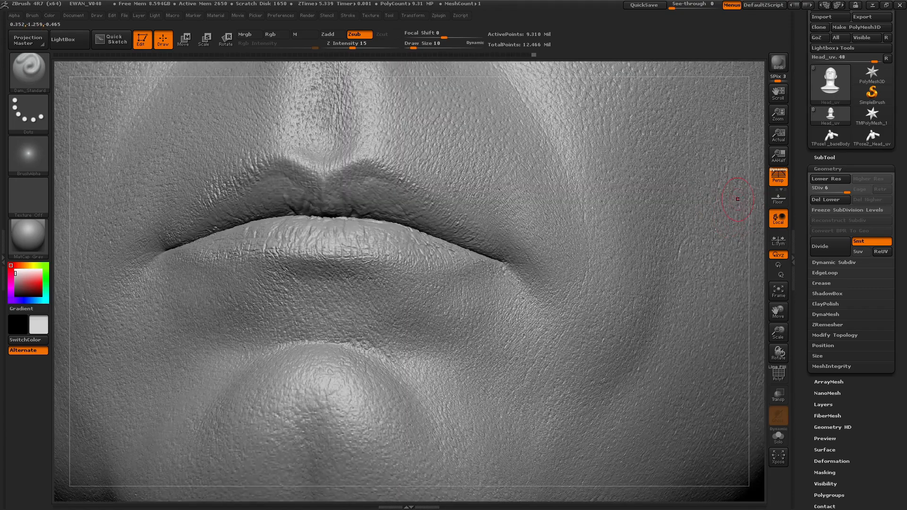
Extend fine wrinkles across the upper lip towards its corners with Dam_Standard at Draw Size 3 and Z Intensity 22.
drag(758, 208, 755, 222)
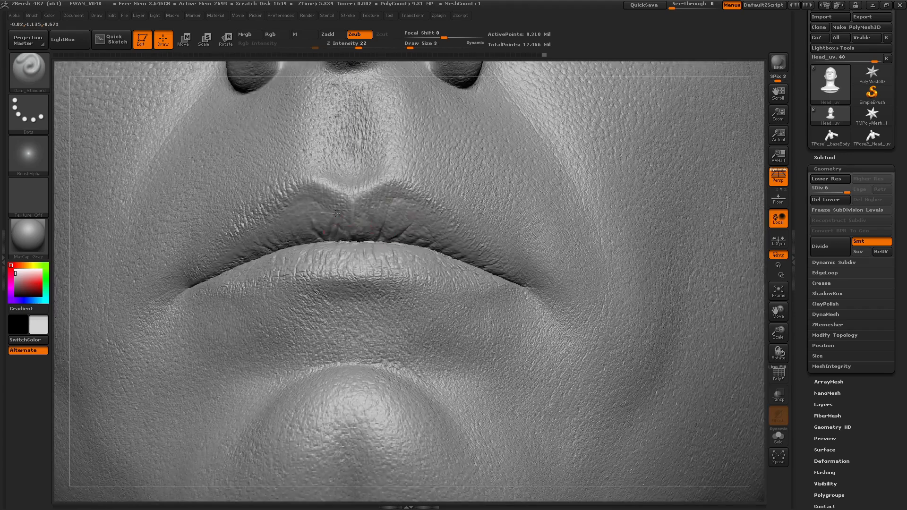
mouse_move(303, 244)
mouse_down()
mouse_move(283, 196)
mouse_move(260, 210)
mouse_up()
drag(351, 217, 354, 203)
drag(490, 254, 507, 261)
mouse_move(233, 202)
mouse_down()
mouse_move(242, 249)
mouse_move(217, 259)
mouse_up()
drag(265, 237, 277, 218)
Raise small folds along the upper lip's inner edge near the corner with the Standard brush at Draw Size 4 and Z Intensity 12.
key(b)
key(s)
key(t)
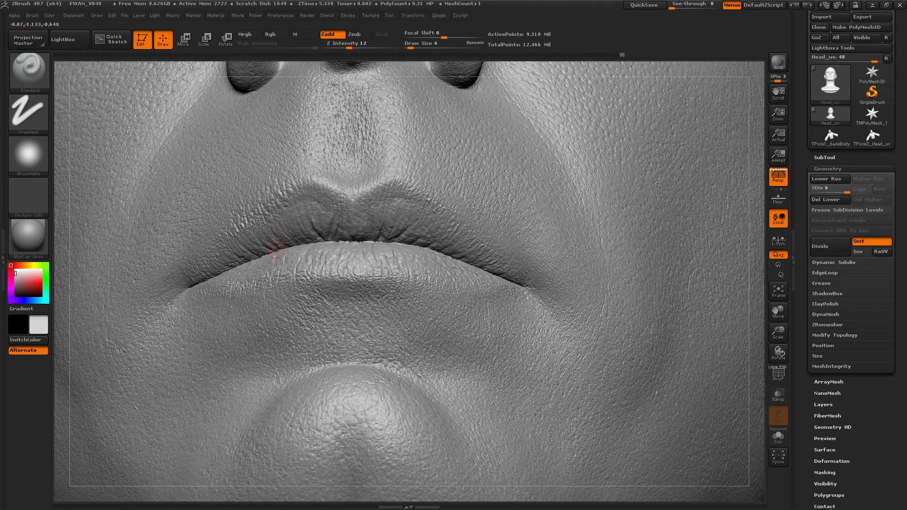
drag(257, 257, 255, 260)
mouse_move(63, 284)
mouse_down()
mouse_move(120, 269)
mouse_move(237, 264)
mouse_up()
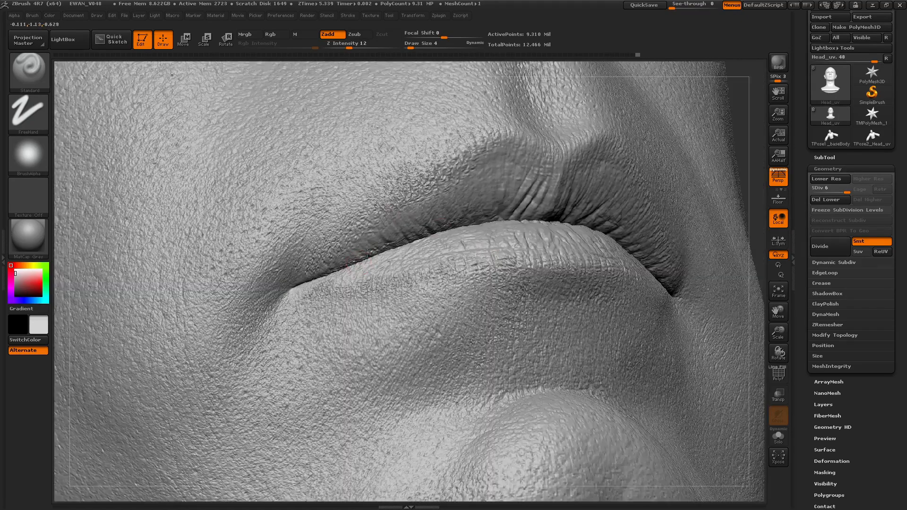
drag(757, 186, 727, 194)
drag(411, 242, 410, 246)
drag(759, 235, 721, 243)
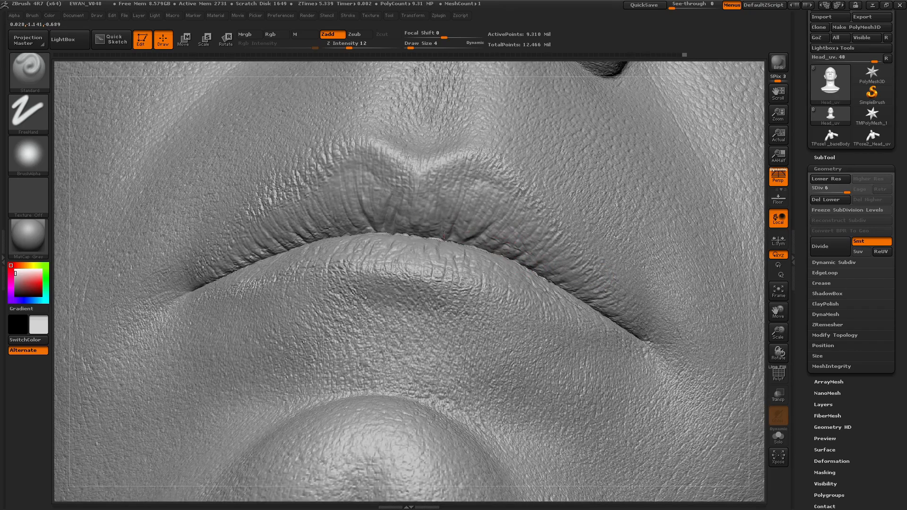
Build up the ridges between the upper lip creases on both sides with the Standard brush at Draw Size 4.
drag(359, 230, 341, 188)
mouse_move(344, 230)
mouse_down()
mouse_move(330, 190)
mouse_move(310, 199)
mouse_up()
drag(317, 233, 289, 207)
mouse_move(758, 239)
mouse_down()
mouse_move(753, 266)
mouse_move(761, 259)
mouse_move(742, 247)
mouse_up()
drag(517, 285, 539, 313)
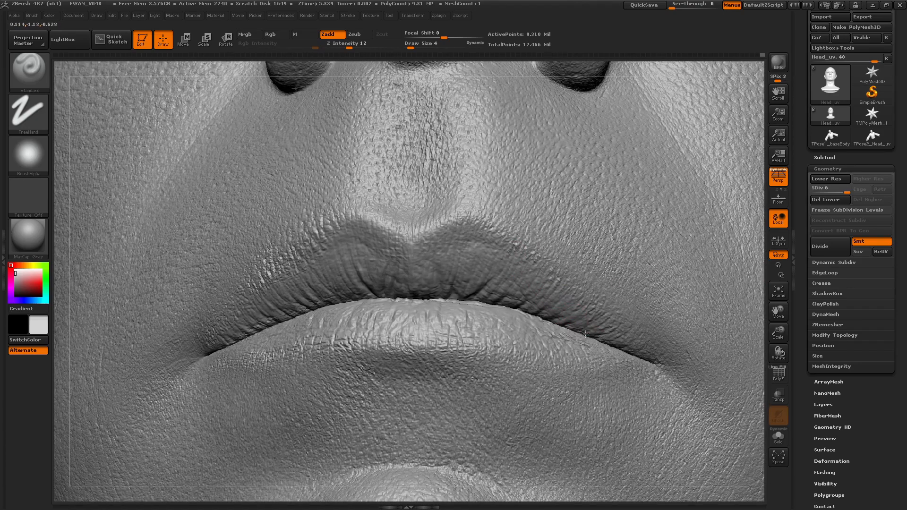
key(b)
key(m)
key(p)
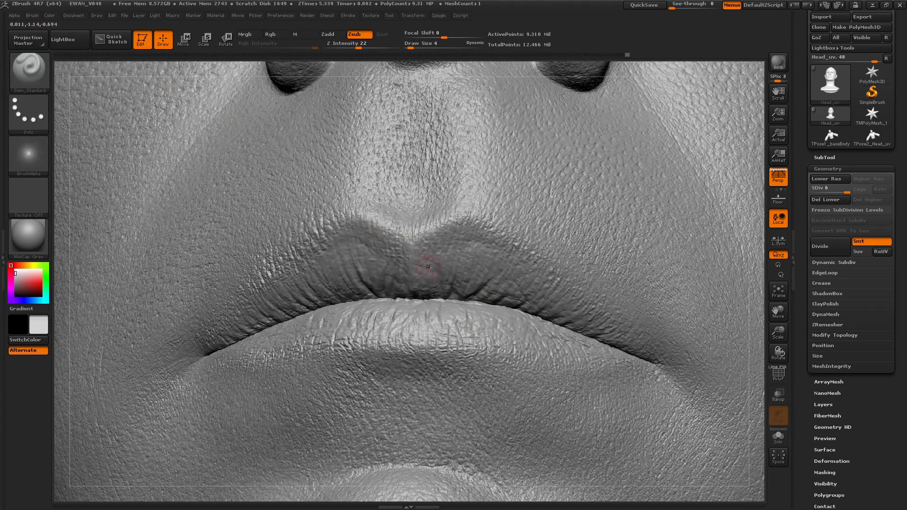
Etch very fine lines along the upper lip's outer border with Dam_Standard at Draw Size 1 and Z Intensity 22.
key(b)
key(d)
key(s)
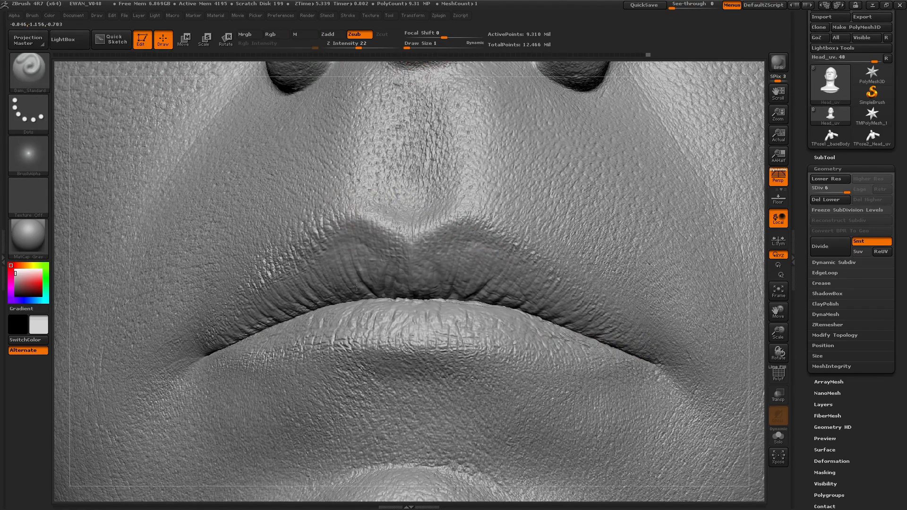
drag(259, 285, 255, 289)
drag(249, 288, 223, 322)
drag(323, 248, 317, 250)
Raise Dam_Standard's Z Intensity to 35 and sharpen the fine upper lip lines from several angles.
drag(362, 46, 368, 46)
right_drag(496, 271, 517, 312)
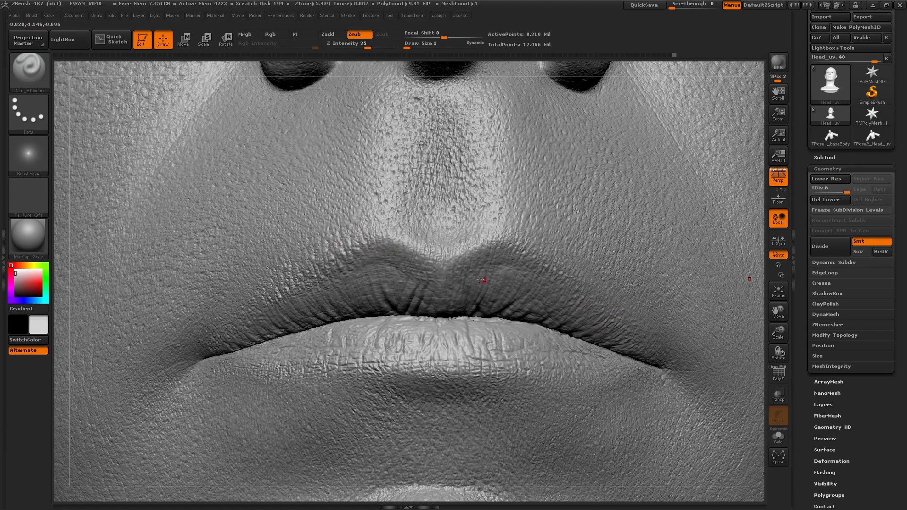
drag(755, 284, 764, 237)
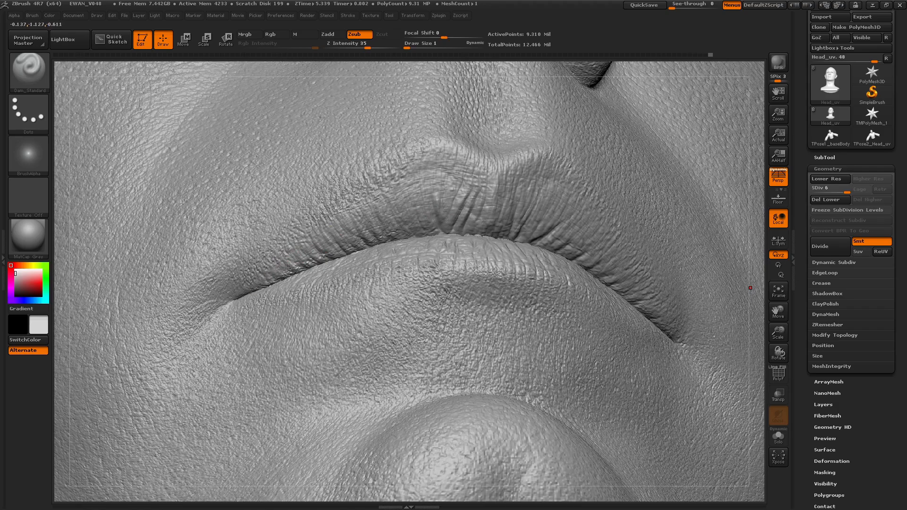
drag(751, 288, 532, 231)
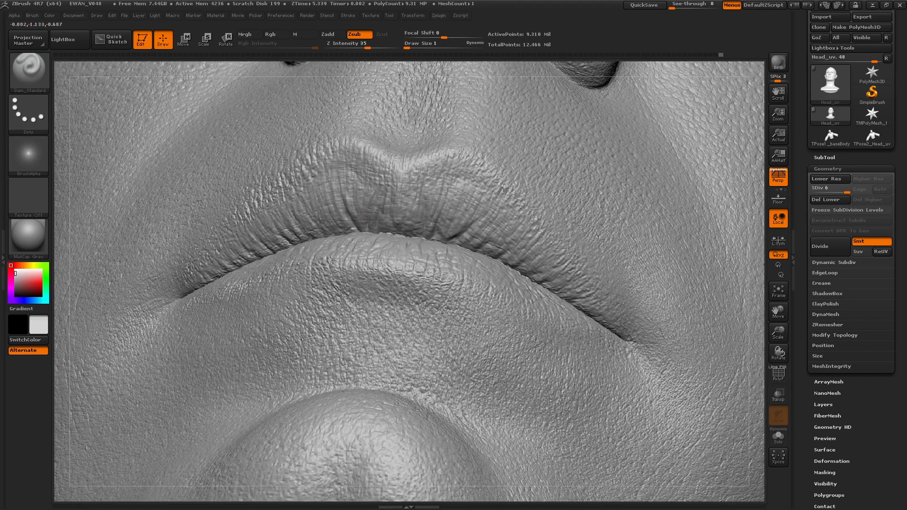
Carve vertical creases into the lower lip with Dam_Standard at Draw Size 4 and Z Intensity 23.
shift+drag(753, 281, 752, 308)
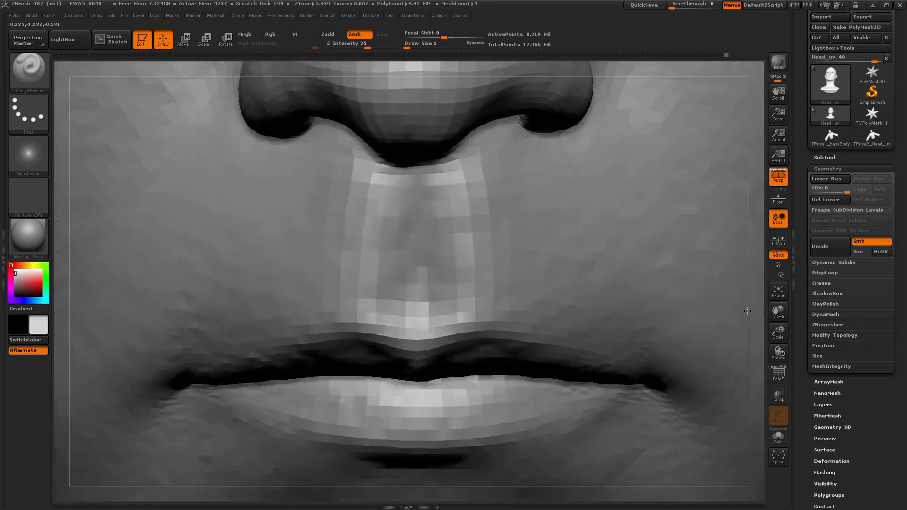
alt+drag(754, 270, 711, 136)
click(410, 45)
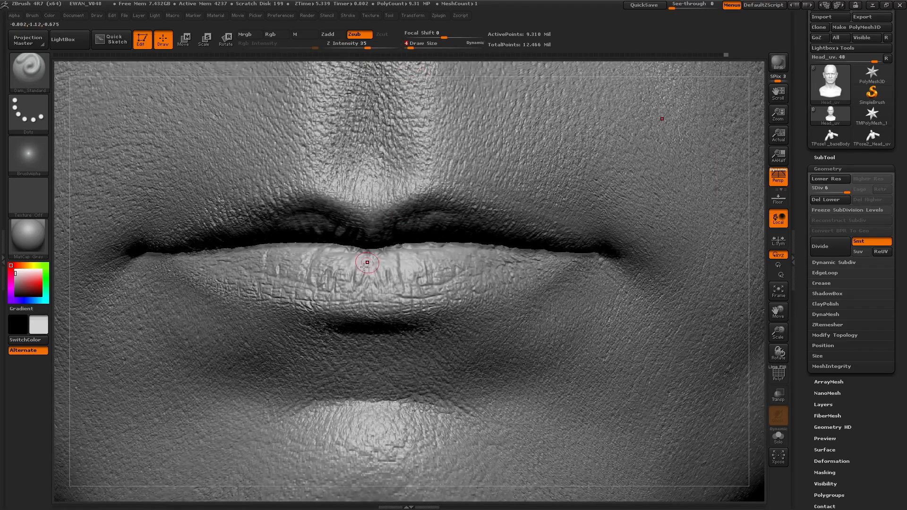
drag(368, 263, 370, 283)
key(ctrl+z)
click(359, 45)
mouse_move(753, 264)
mouse_down()
mouse_move(775, 261)
mouse_move(737, 259)
mouse_up()
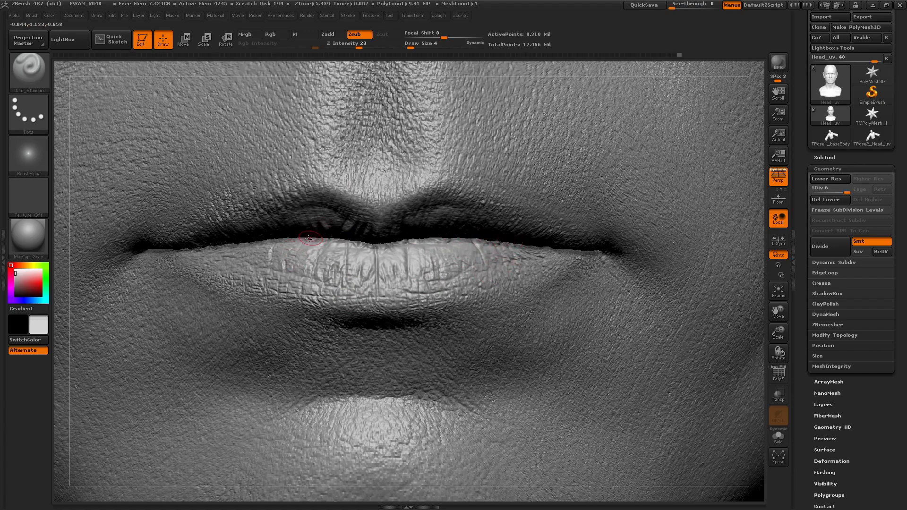
Deepen the creases along the lower lip's upper edge with Dam_Standard at Z Intensity 23.
click(410, 47)
drag(62, 284, 127, 284)
drag(279, 258, 272, 243)
drag(728, 368, 664, 365)
Etch fine lines into both sides of the lower lip with Dam_Standard at Draw Size 2 and Z Intensity 13.
click(406, 48)
click(409, 47)
click(350, 48)
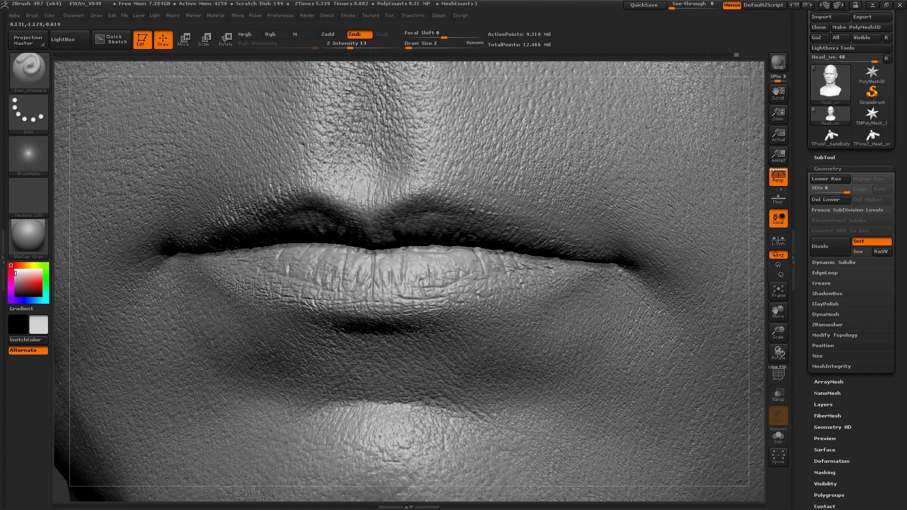
drag(585, 269, 543, 263)
right_drag(662, 284, 565, 283)
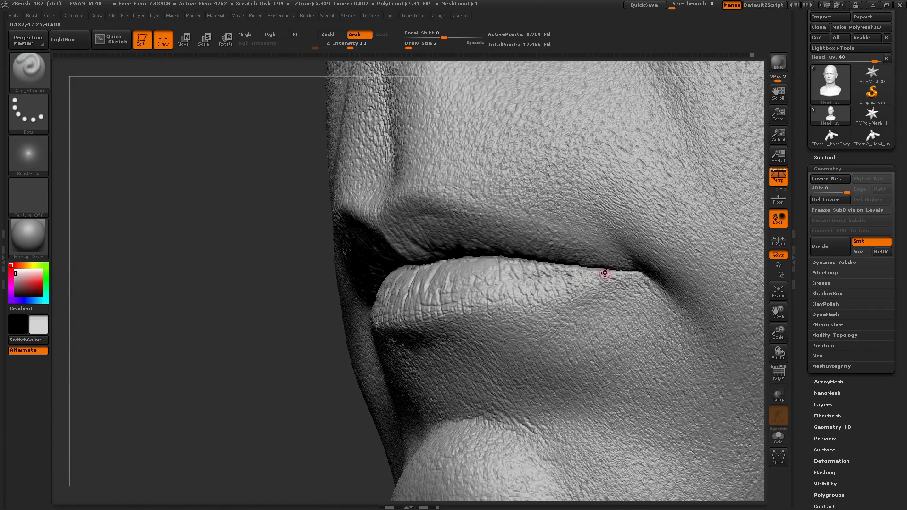
drag(128, 402, 71, 384)
mouse_move(424, 350)
mouse_down()
mouse_move(416, 370)
mouse_move(368, 388)
mouse_up()
drag(65, 385, 93, 387)
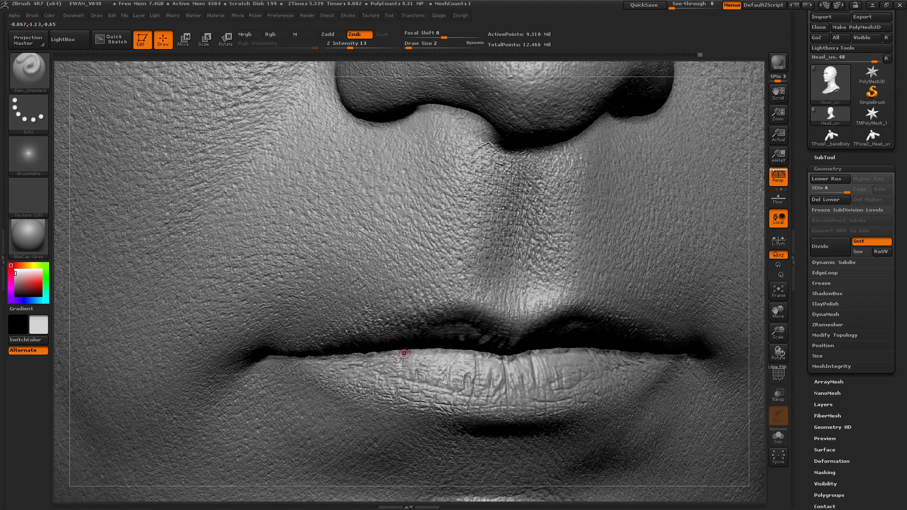
drag(406, 352, 374, 371)
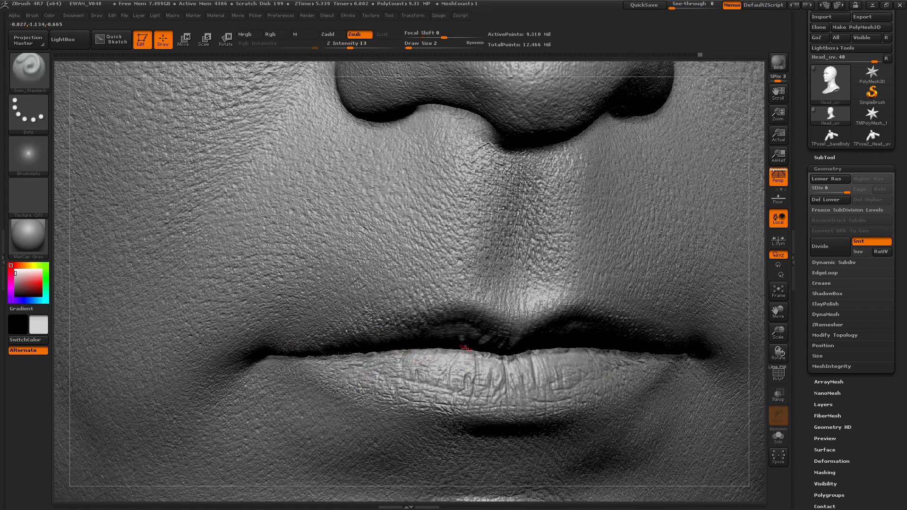
drag(533, 355, 543, 387)
drag(586, 351, 604, 370)
Sharpen the hairline creases in the middle of the lower lip with Dam_Standard at Draw Size 1 and Z Intensity 27.
click(407, 45)
click(363, 45)
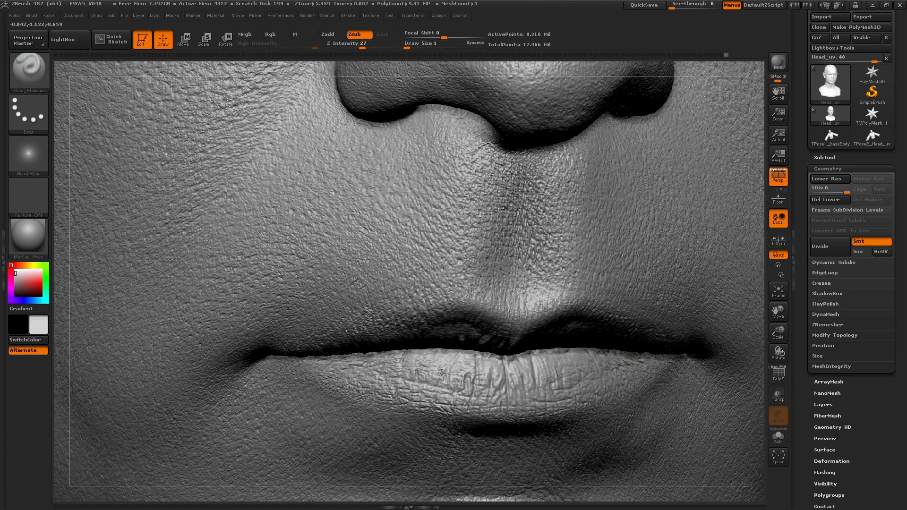
drag(765, 329, 723, 331)
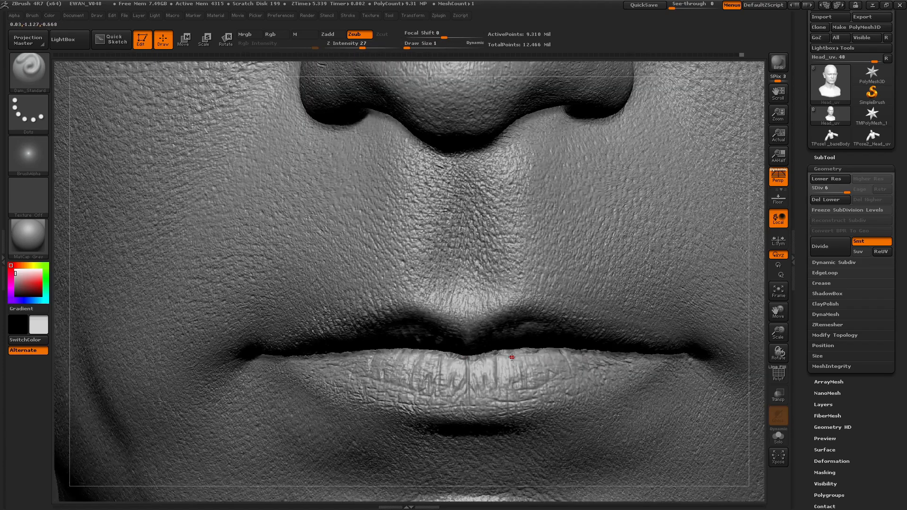
drag(463, 368, 470, 374)
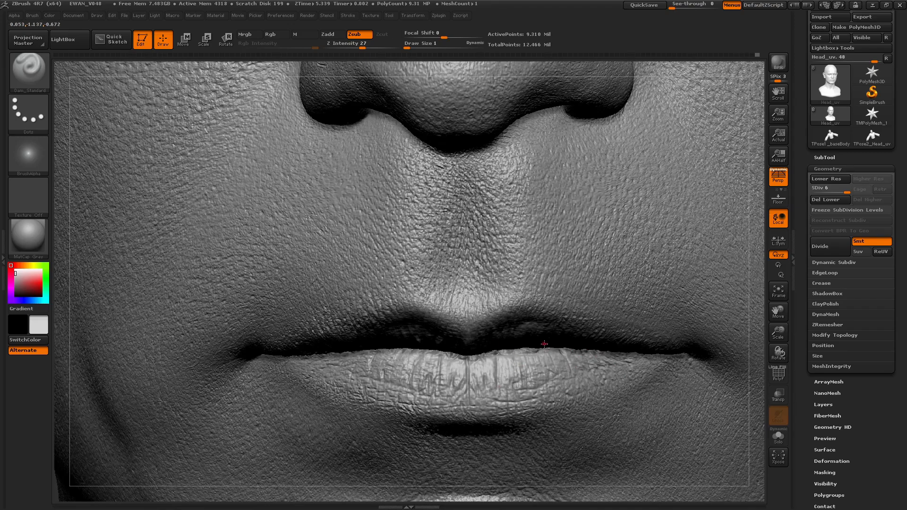
Smooth the edge where the lips meet at SDiv 4, and return the head to SDiv 6.
key(shift+d)
key(shift+d)
key(shift+d)
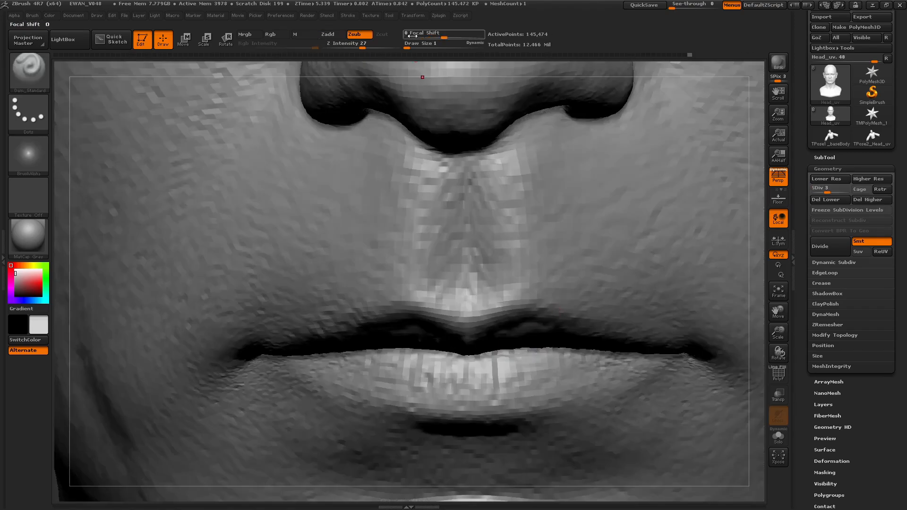
key(d)
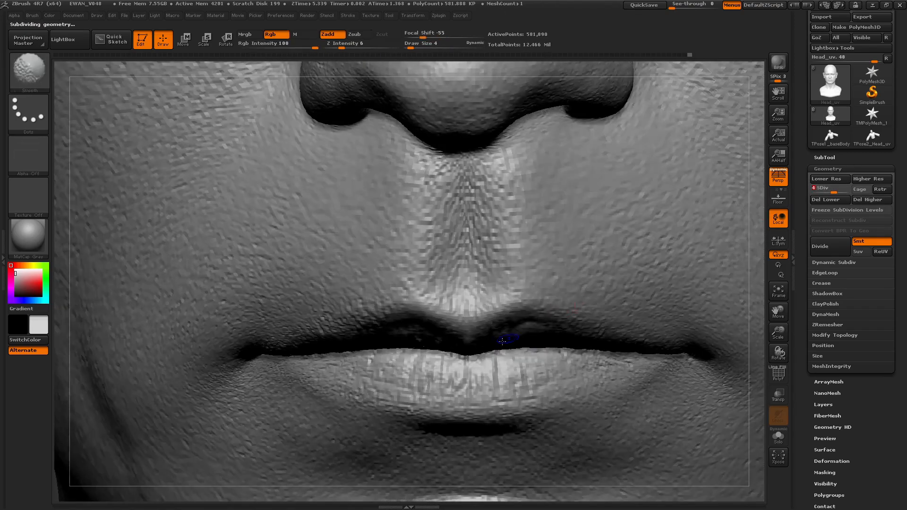
mouse_move(760, 330)
mouse_down()
mouse_move(751, 289)
mouse_move(324, 401)
mouse_move(233, 346)
mouse_move(272, 403)
mouse_move(254, 340)
mouse_move(202, 312)
mouse_move(186, 334)
mouse_up()
key(d)
key(d)
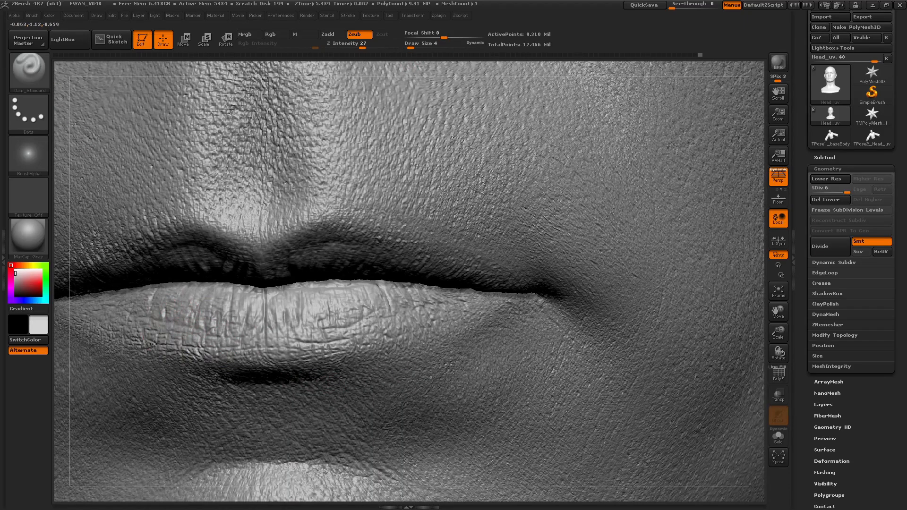
Extend the fine creases toward both outer ends of the lower lip with Dam_Standard at Draw Size 2 and Z Intensity 27.
shift+drag(440, 302, 429, 310)
key(bracketleft)
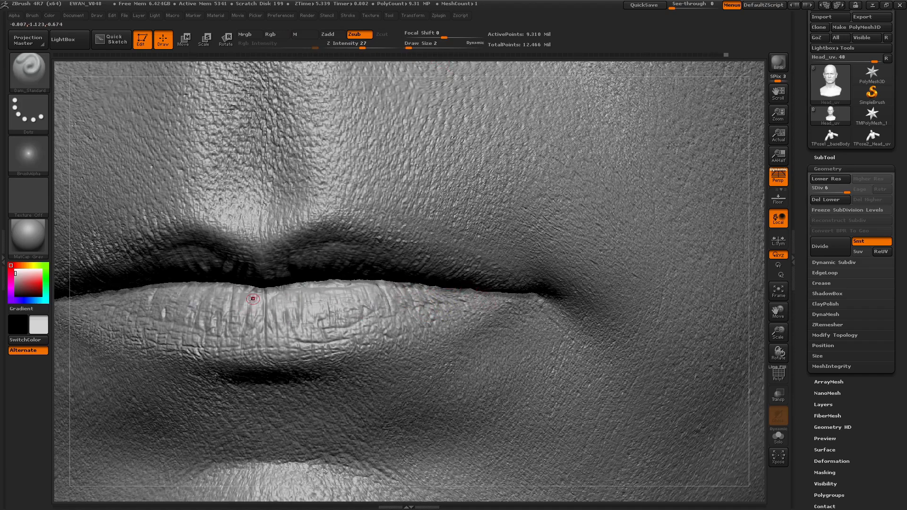
alt+drag(63, 310, 324, 282)
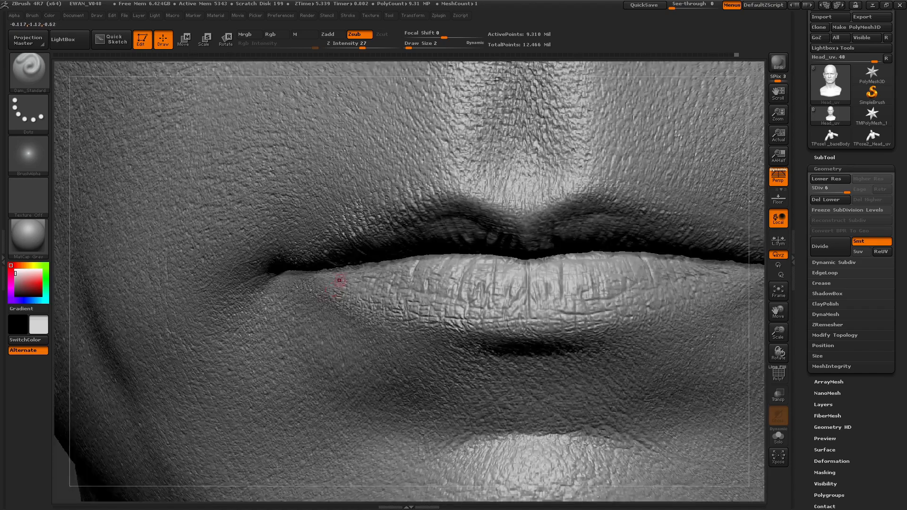
alt+drag(710, 308, 637, 309)
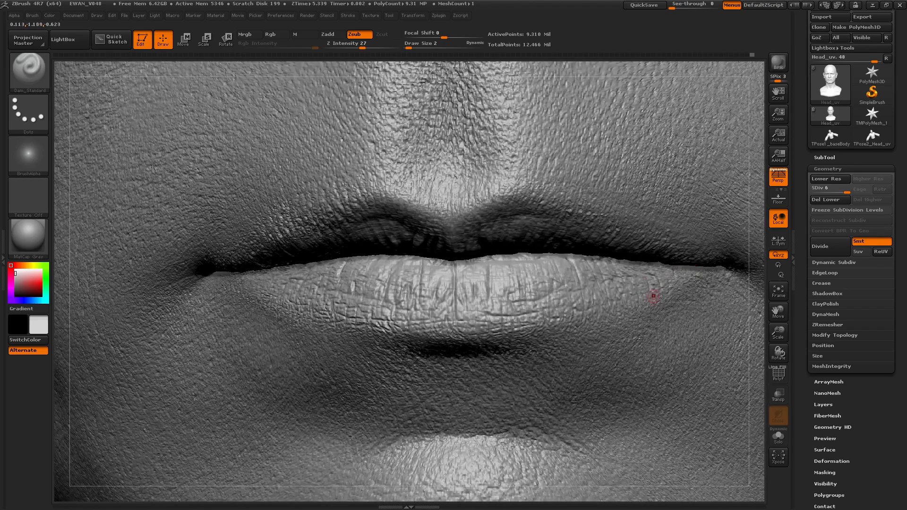
drag(755, 275, 501, 288)
drag(407, 494, 503, 439)
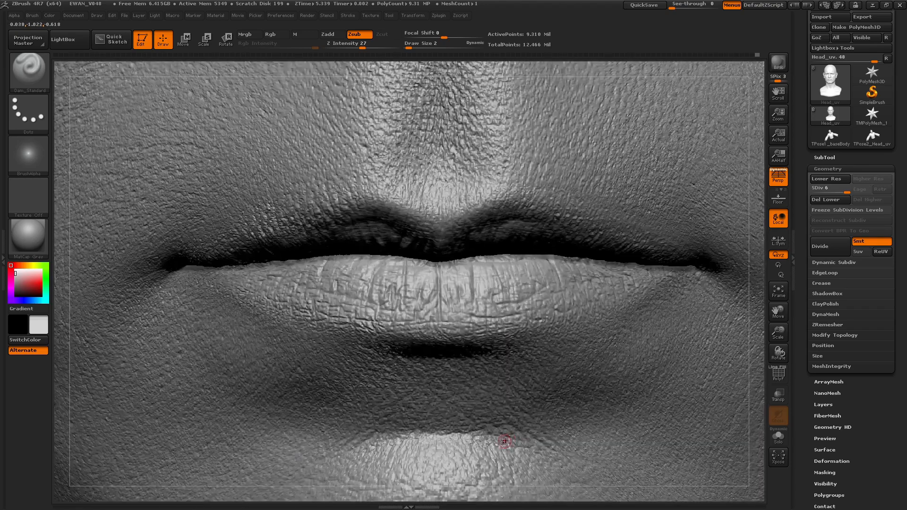
Build up the ridges between the lower lip creases with the Standard brush at Draw Size 7 and Z Intensity 12.
click(28, 78)
click(545, 254)
drag(468, 278, 449, 293)
drag(398, 279, 362, 277)
drag(569, 275, 571, 296)
mouse_move(520, 494)
mouse_down()
mouse_move(294, 424)
mouse_move(454, 421)
mouse_move(348, 354)
mouse_move(239, 375)
mouse_up()
mouse_move(130, 412)
mouse_down()
mouse_move(680, 260)
mouse_move(670, 282)
mouse_move(640, 261)
mouse_move(648, 287)
mouse_move(763, 268)
mouse_up()
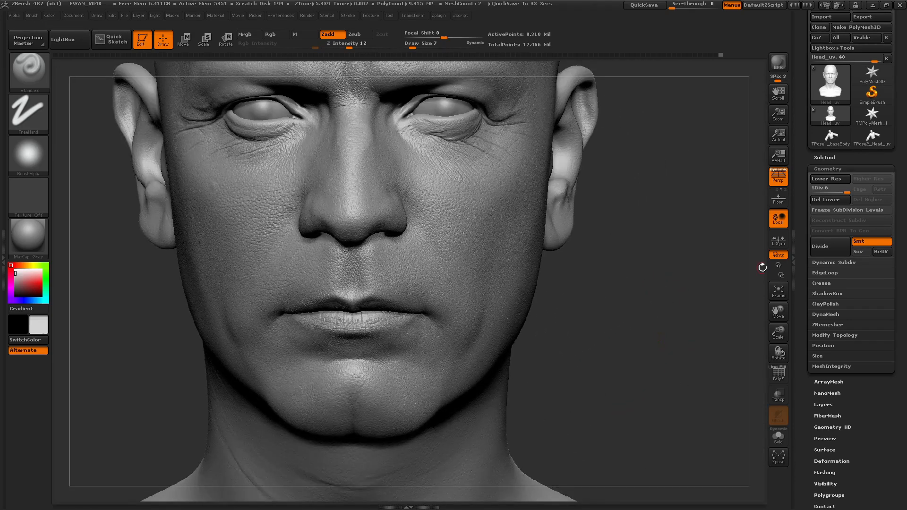
Lower the head to SDiv 4 and refine the philtrum and mouth area with Standard at Draw Size 19 and Dam_Standard at Z Intensity 9.
drag(674, 375, 636, 357)
click(834, 191)
click(417, 46)
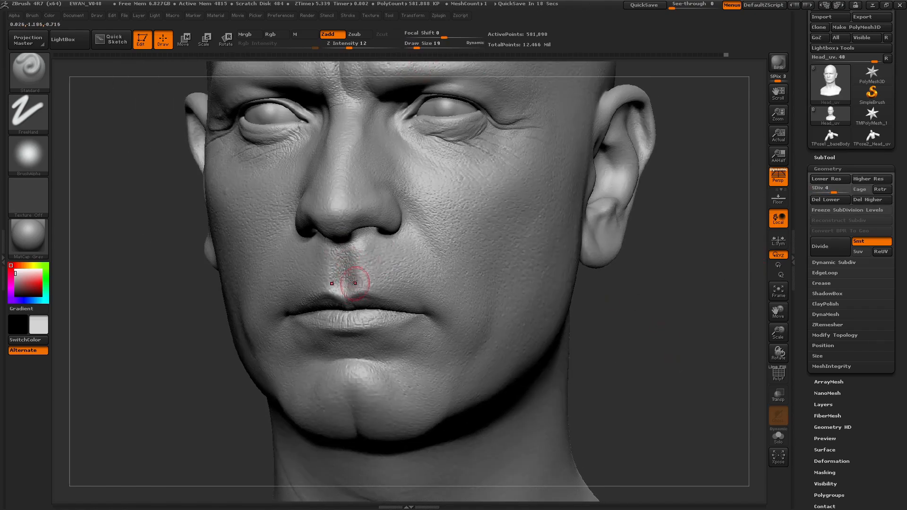
key(ctrl)
key(b)
key(d)
key(s)
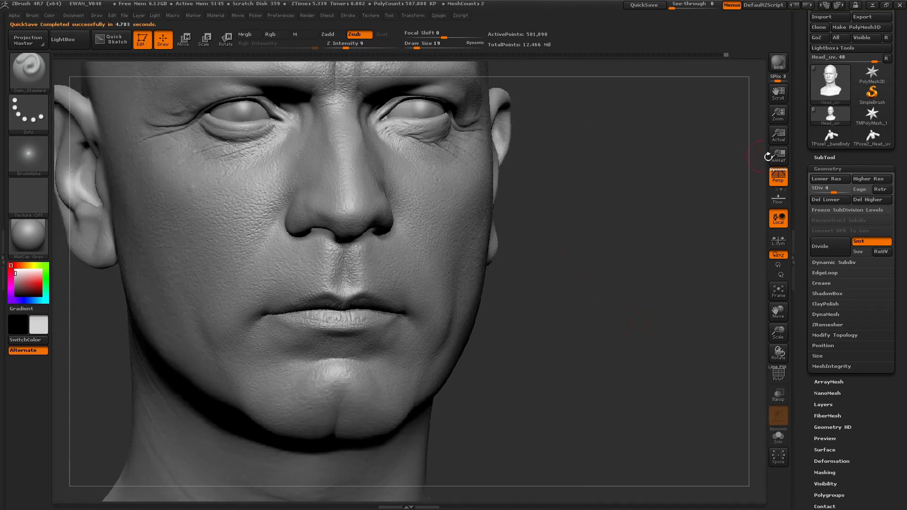
key(shift+d)
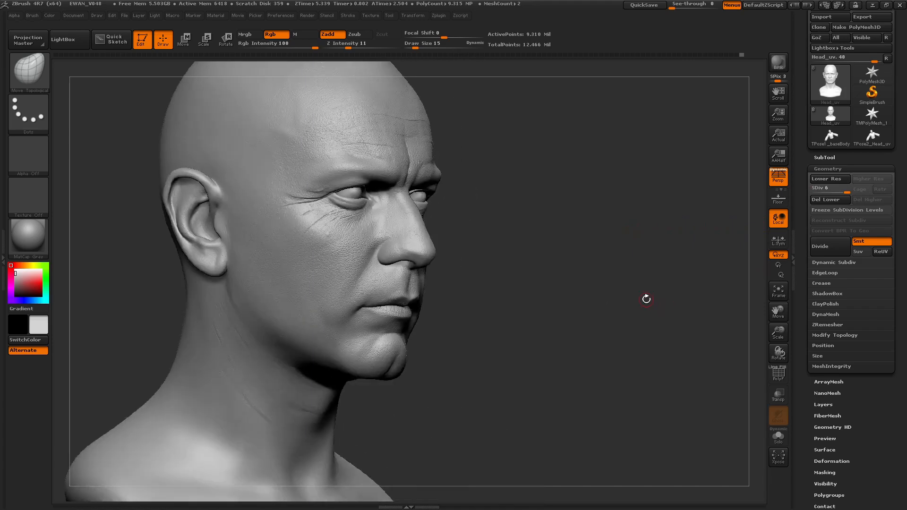
Carve vertical skin creases in front of the ears with Dam_Standard at Draw Size 7 and Z Intensity 18.
click(47, 66)
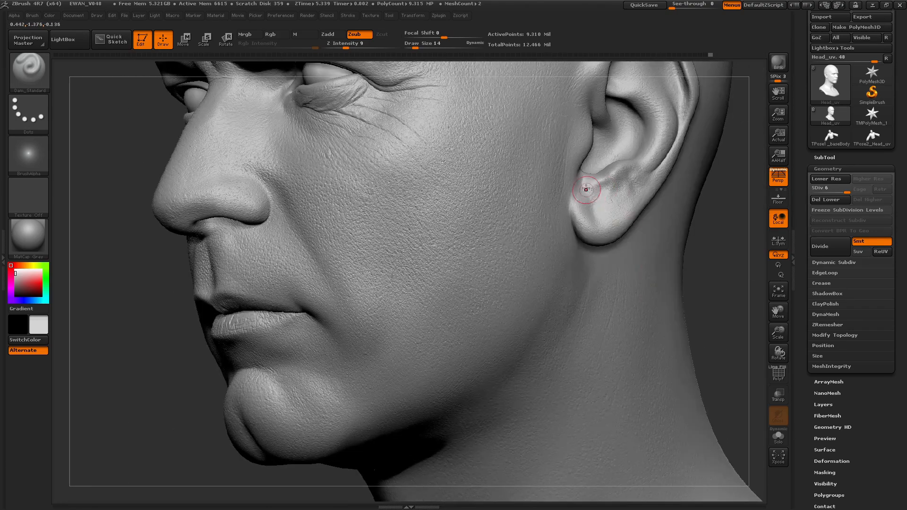
drag(719, 160, 485, 254)
click(355, 47)
click(413, 47)
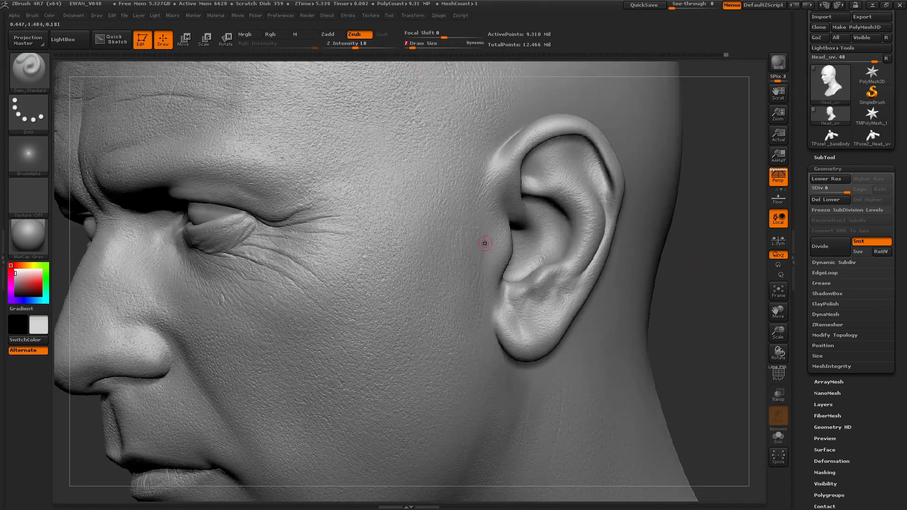
mouse_move(486, 265)
mouse_down()
mouse_move(474, 288)
mouse_move(480, 327)
mouse_up()
mouse_move(659, 352)
mouse_down()
mouse_move(681, 355)
mouse_move(747, 331)
mouse_up()
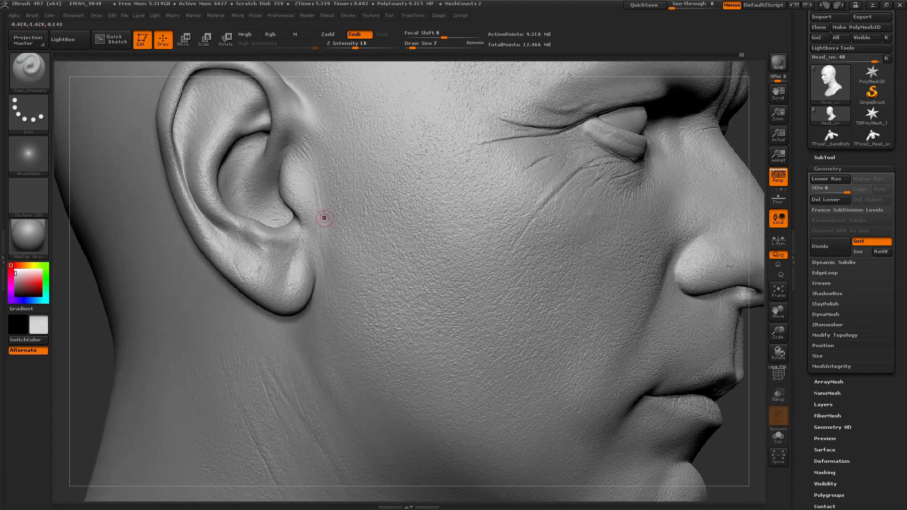
Raise the skin folds between the creases in front of the ears with the Standard brush at Draw Size 7 and Z Intensity 12.
key(b)
key(s)
key(t)
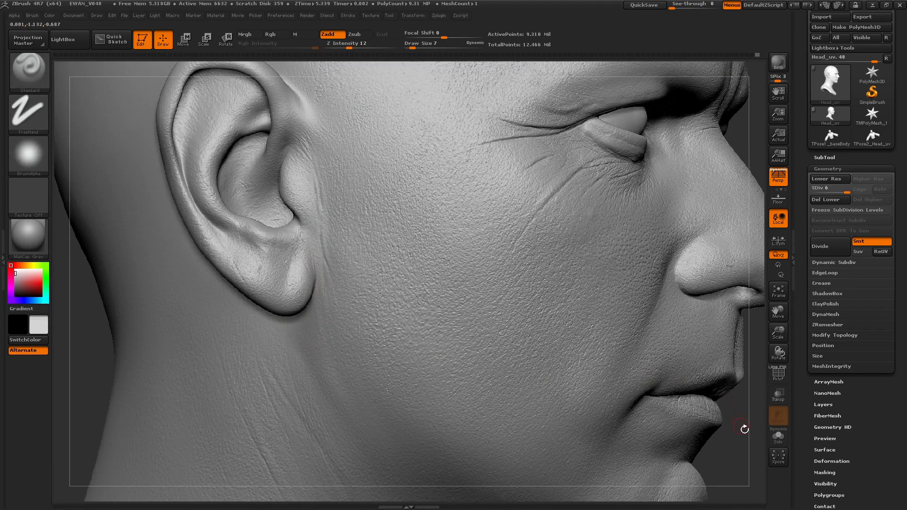
drag(730, 407, 414, 214)
drag(426, 162, 444, 140)
mouse_move(404, 297)
mouse_down()
mouse_move(396, 316)
mouse_move(367, 321)
mouse_up()
Build up the rear jaw below the earlobe with the Standard brush at Draw Size 30.
click(420, 47)
drag(397, 374, 340, 447)
drag(710, 393, 732, 331)
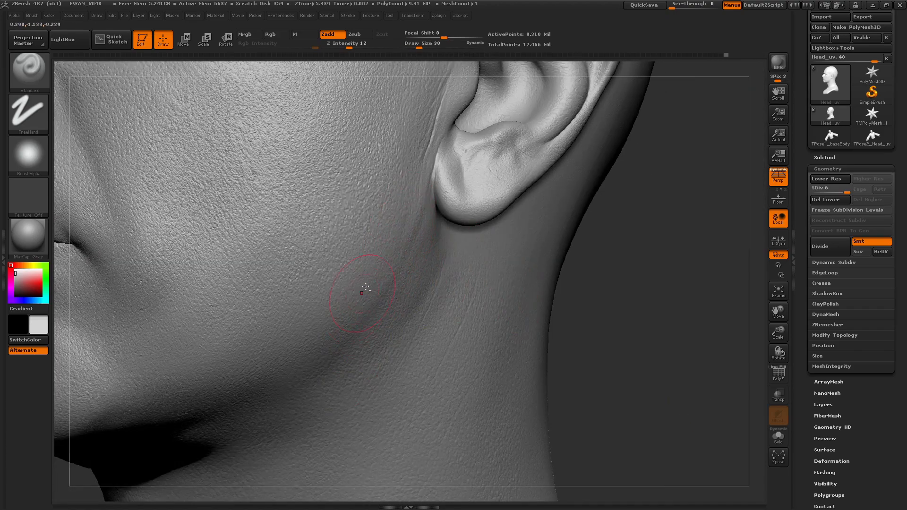
Step back through the undo history and refine the ears and the skin in front of them with the Standard brush at Draw Size 30.
alt+drag(629, 379, 595, 275)
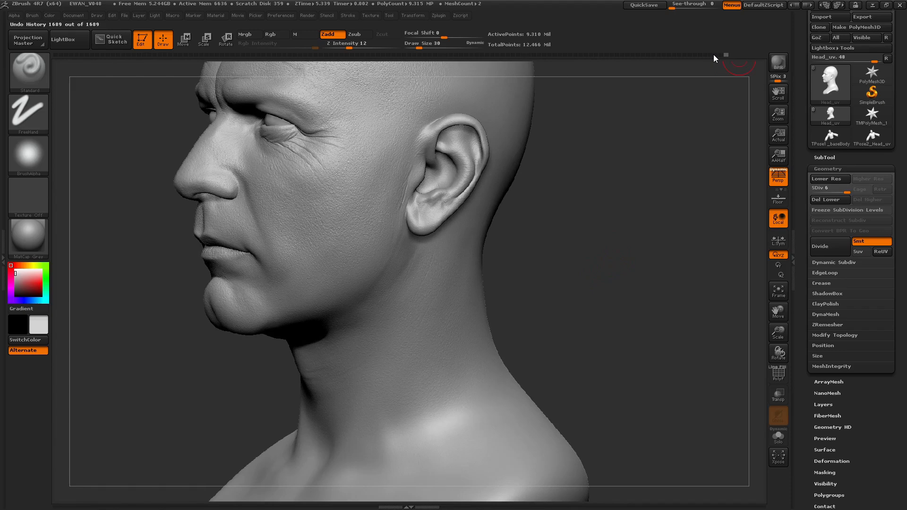
drag(727, 55, 716, 54)
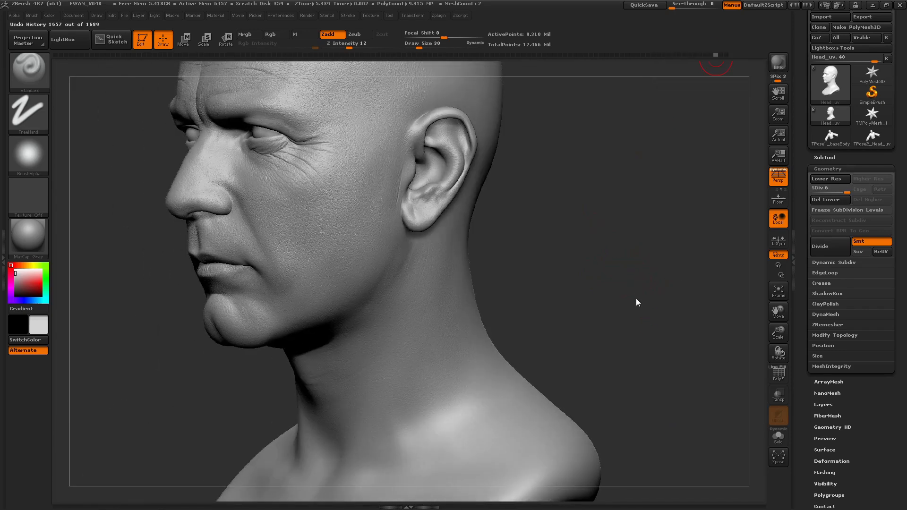
drag(637, 293, 505, 216)
click(421, 135)
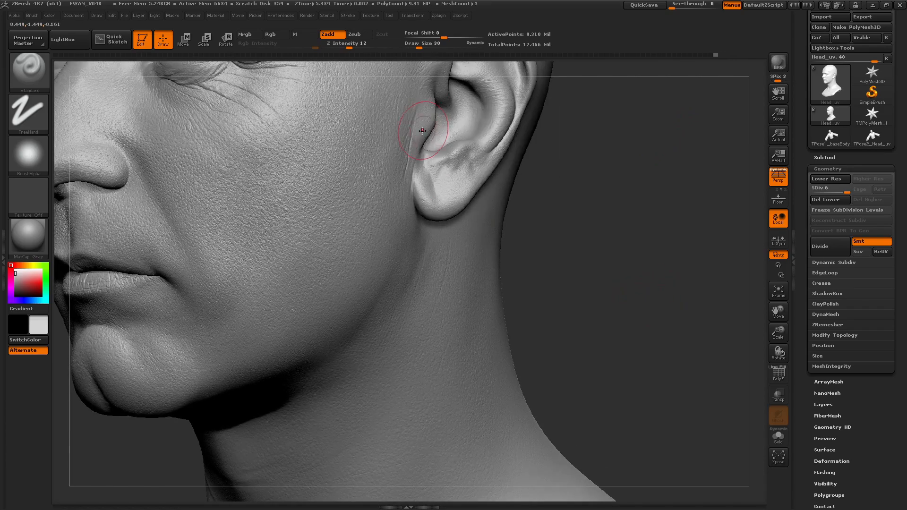
mouse_move(422, 159)
mouse_down()
mouse_move(422, 173)
mouse_move(482, 155)
mouse_up()
drag(547, 172, 624, 183)
mouse_move(112, 189)
alt+mouse_down()
mouse_move(117, 144)
mouse_move(124, 201)
alt+mouse_up()
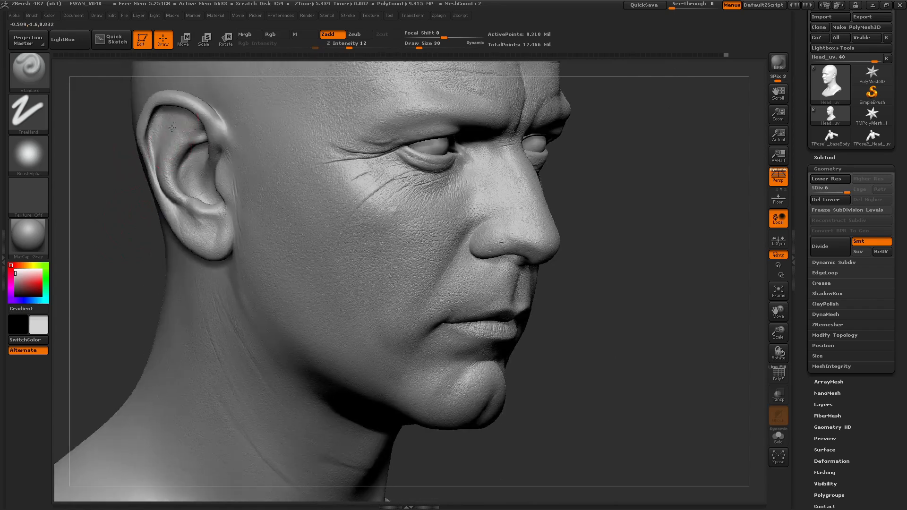
drag(182, 142, 185, 153)
Reshape the ears at SDiv 1 with the Move Topological brush at Draw Size 65 to match the front reference photo.
drag(624, 180, 534, 174)
mouse_move(533, 125)
mouse_down()
mouse_move(496, 156)
mouse_move(598, 229)
mouse_move(600, 216)
mouse_move(610, 219)
mouse_up()
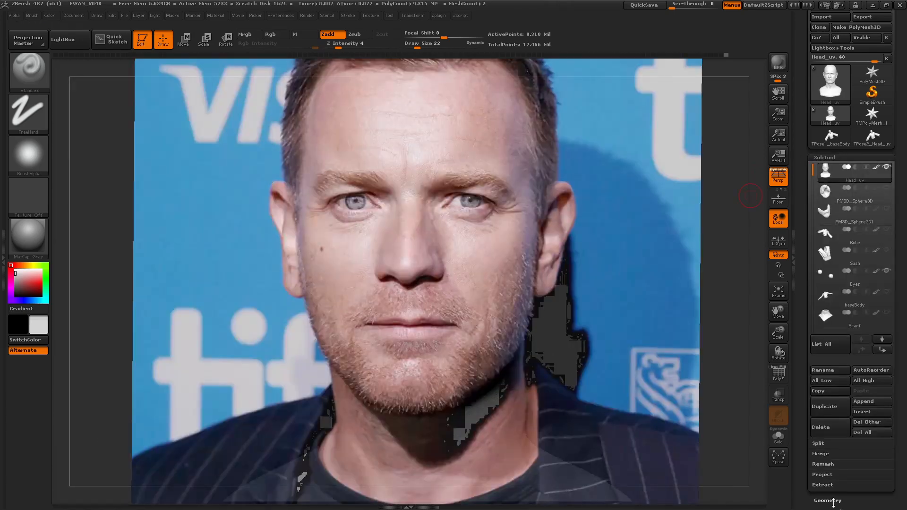
key(b)
key(m)
key(t)
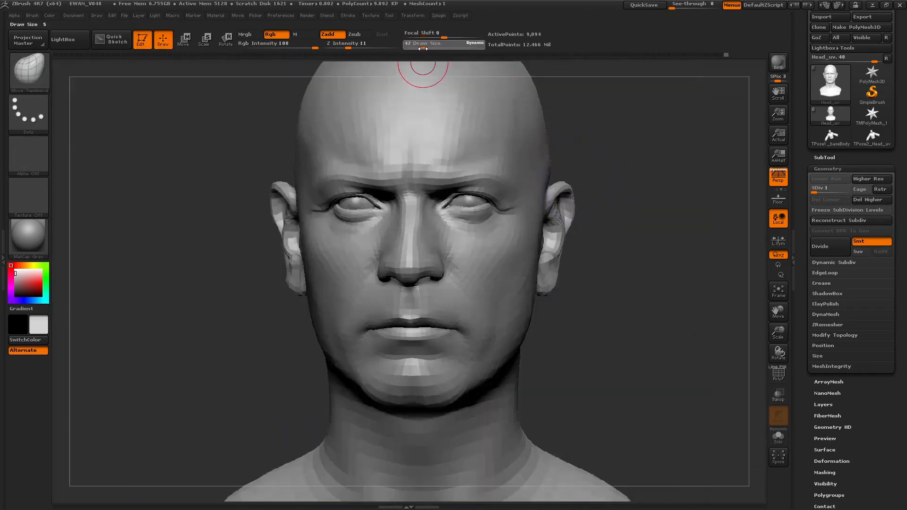
drag(591, 118, 610, 182)
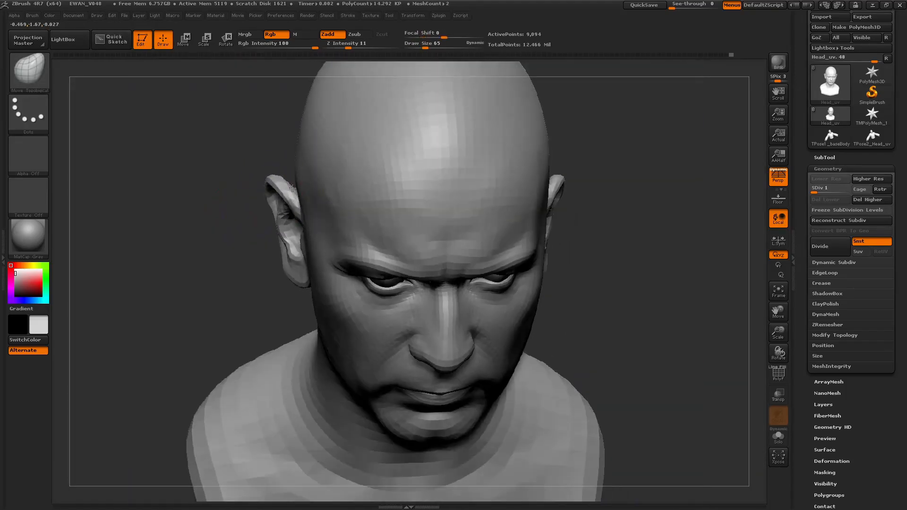
drag(281, 176, 548, 99)
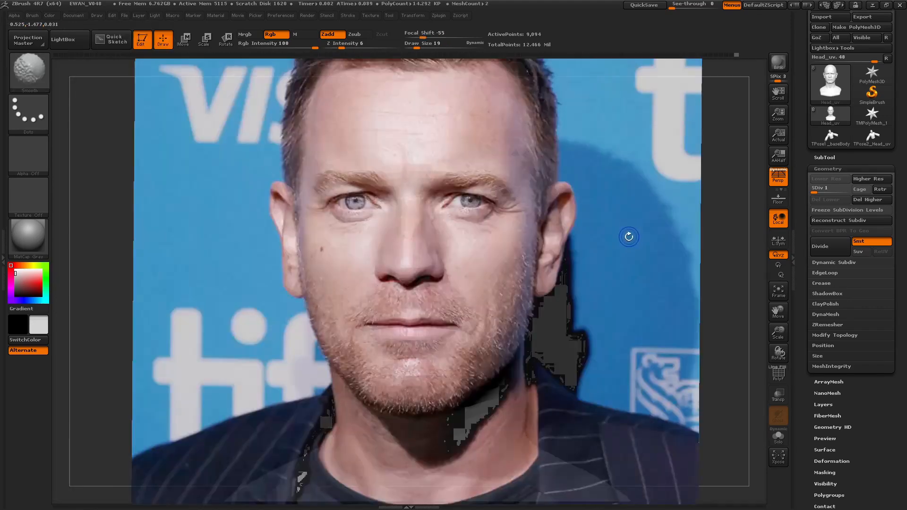
Return the head to SDiv 1 and smooth the underside of the nose around the nostrils at Draw Size 7.
key(ctrl+d)
key(b)
key(d)
key(s)
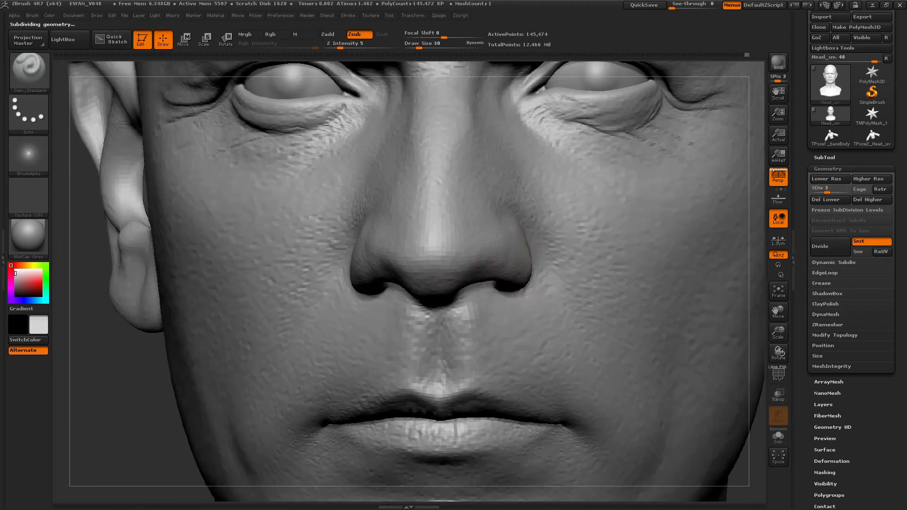
mouse_move(109, 412)
mouse_down()
mouse_move(94, 413)
mouse_move(90, 366)
mouse_up()
drag(827, 191, 814, 191)
drag(134, 371, 132, 333)
drag(419, 49, 415, 50)
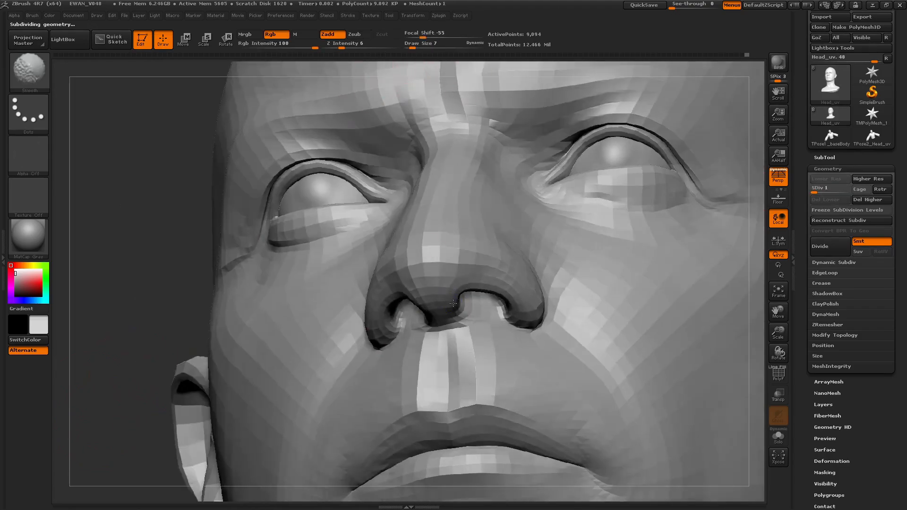
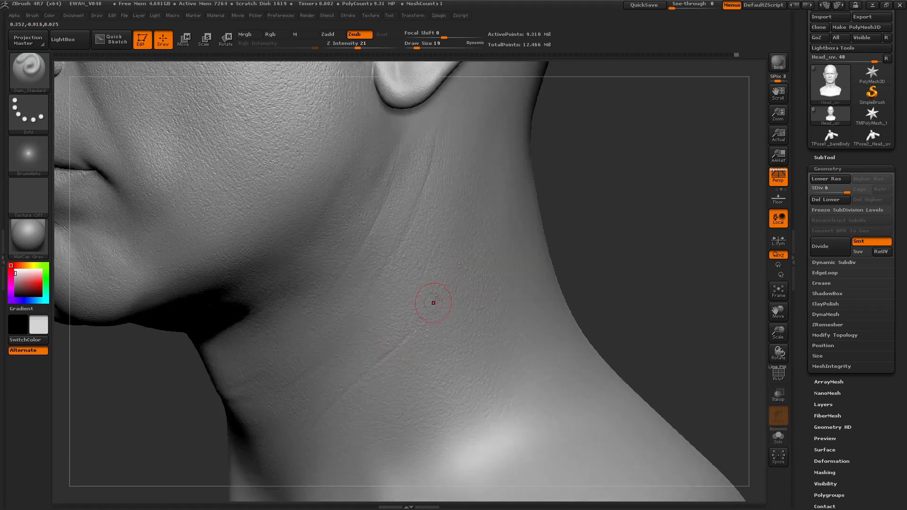
Carve the diagonal crease on the side of the neck with the Dam_Standard brush at Draw Size 8.
drag(576, 245, 262, 338)
click(414, 45)
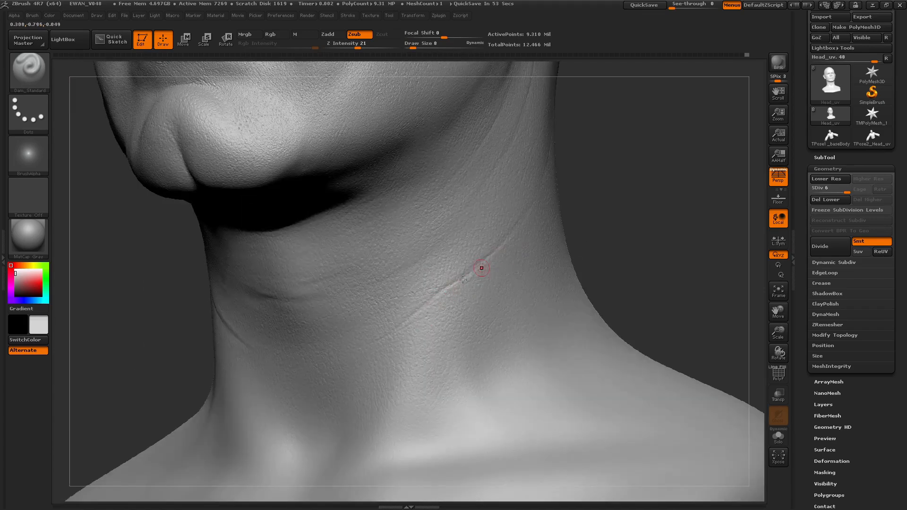
drag(480, 265, 538, 210)
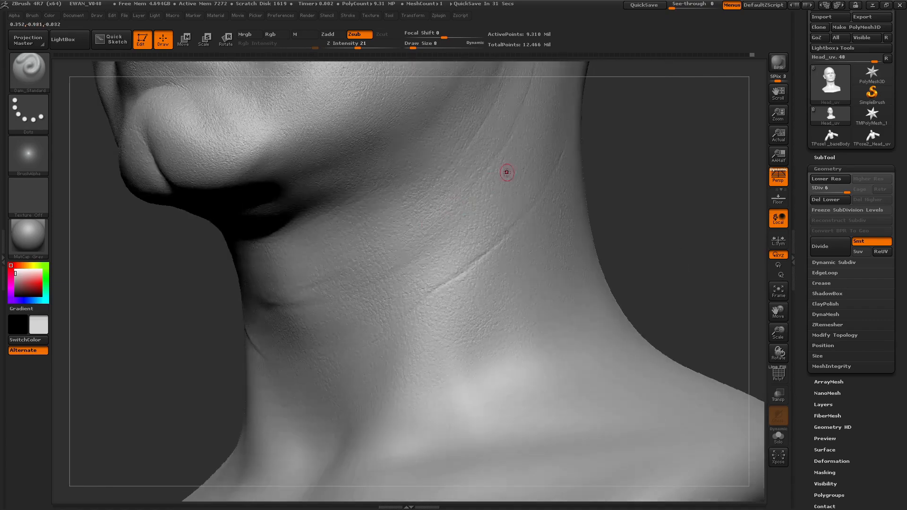
drag(506, 172, 480, 254)
drag(481, 254, 646, 228)
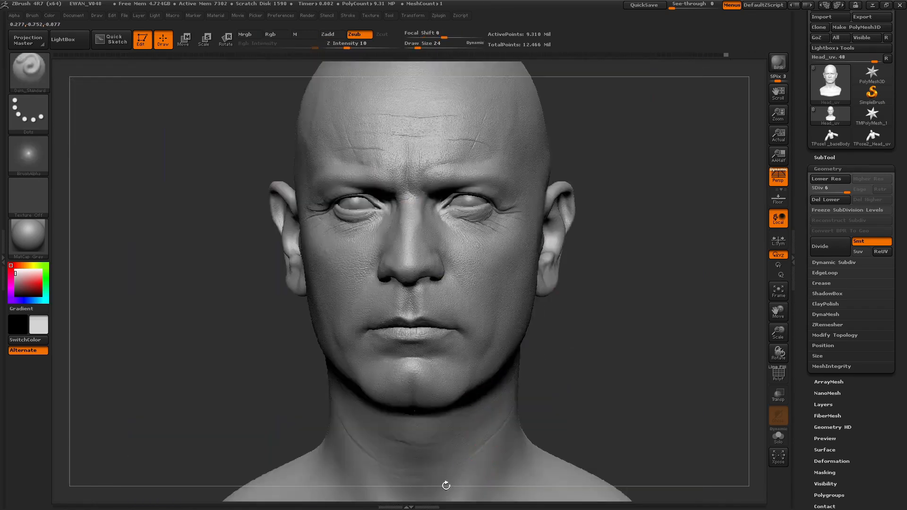
Compare the head with the reference photo and build up the skin around the neck creases with the Standard brush at Z Intensity 4.
key(shift+z)
key(shift+z)
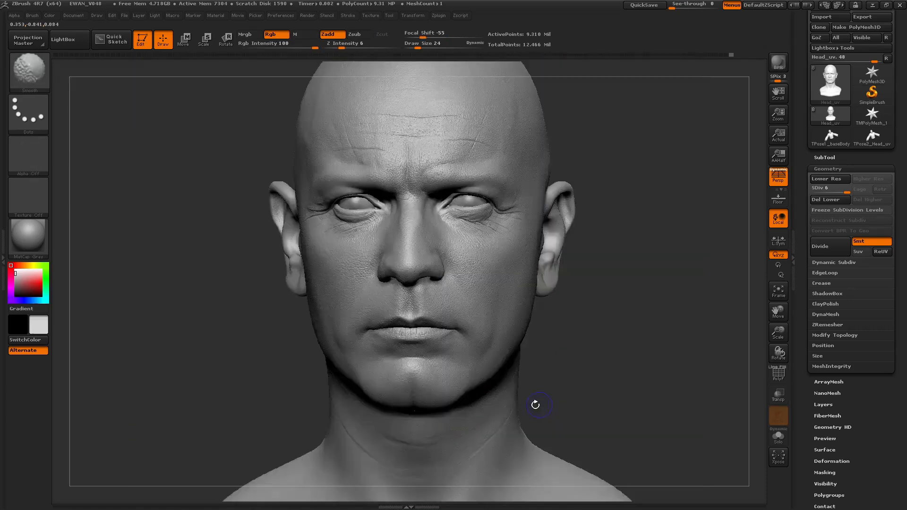
drag(534, 401, 630, 320)
key(b)
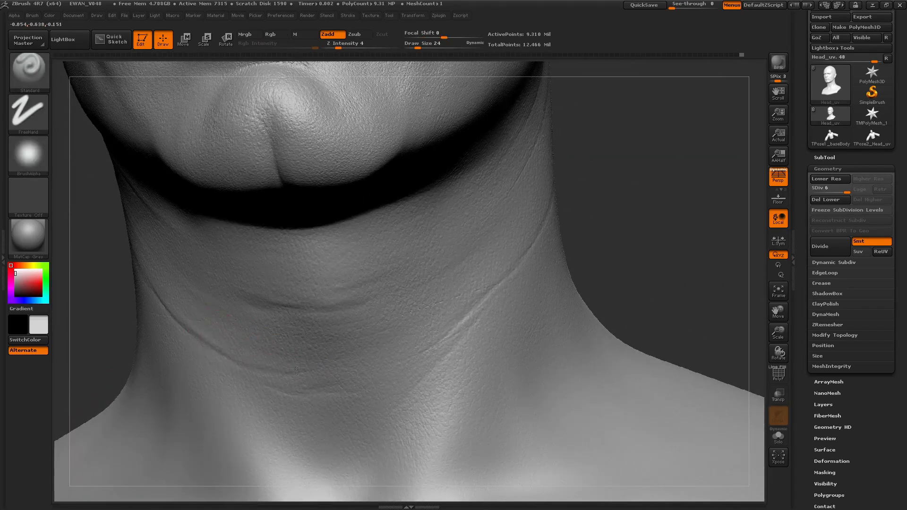
mouse_move(738, 189)
mouse_down()
mouse_move(695, 172)
mouse_move(572, 246)
mouse_up()
drag(379, 289, 433, 218)
drag(671, 203, 610, 199)
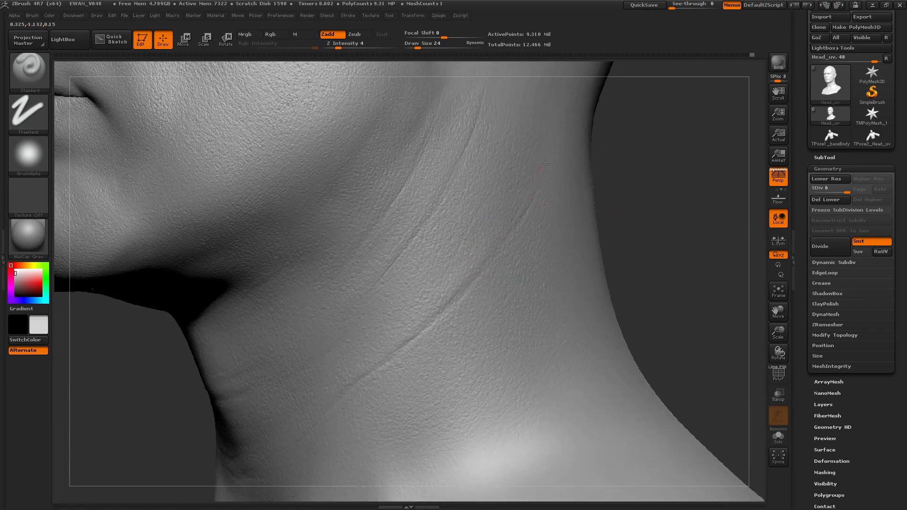
Deepen the folds on the side and front of the neck with the Dam_Standard brush at Draw Size 24 and Z Intensity 10.
key(b)
key(d)
key(s)
drag(459, 137, 392, 260)
drag(634, 204, 746, 189)
alt+drag(562, 211, 666, 224)
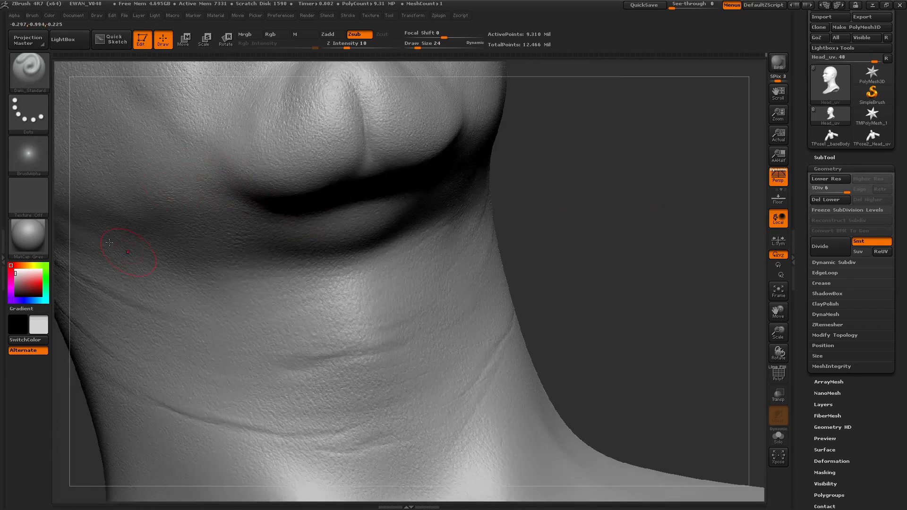
drag(285, 411, 328, 444)
mouse_move(679, 208)
shift+mouse_down()
mouse_move(662, 284)
mouse_move(507, 275)
shift+mouse_up()
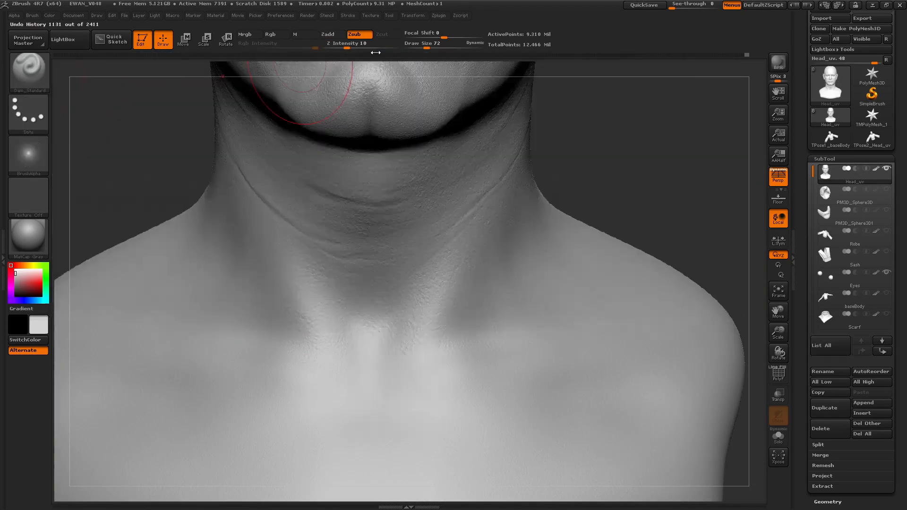
Carve fine creases into the upper side of the neck with the Dam_Standard brush at Draw Size 10 and Z Intensity 7.
drag(428, 46, 410, 46)
click(343, 46)
drag(234, 163, 283, 217)
drag(411, 46, 413, 47)
drag(125, 112, 201, 118)
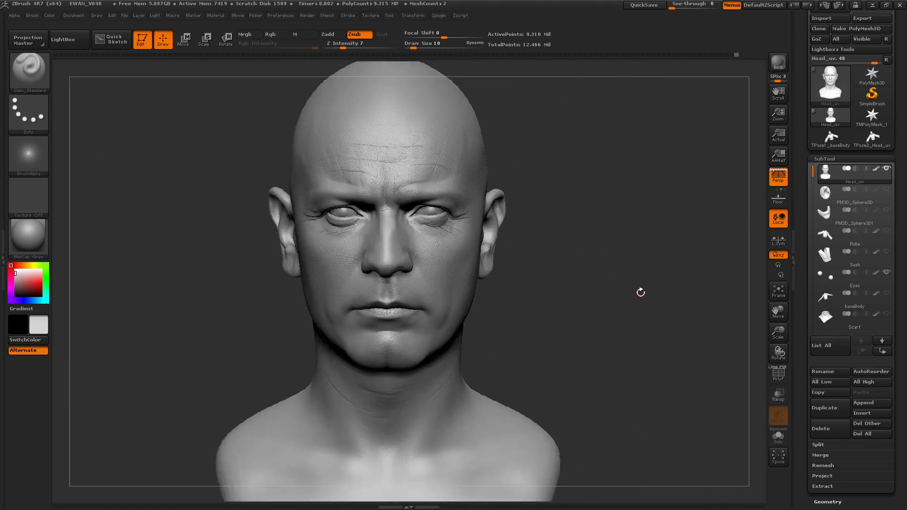
Add faint wrinkles across the front, sides and underside of the chin and neck with Dam_Standard at Draw Size 10.
click(73, 15)
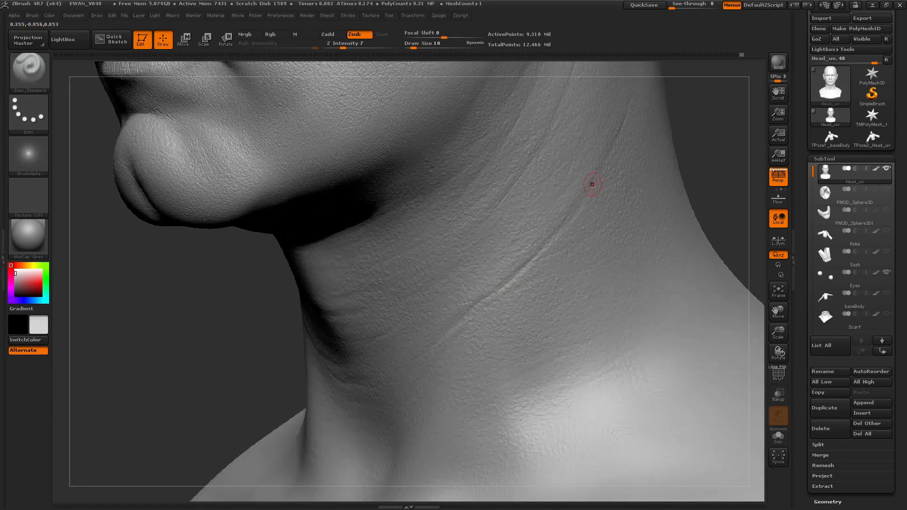
drag(197, 261, 449, 327)
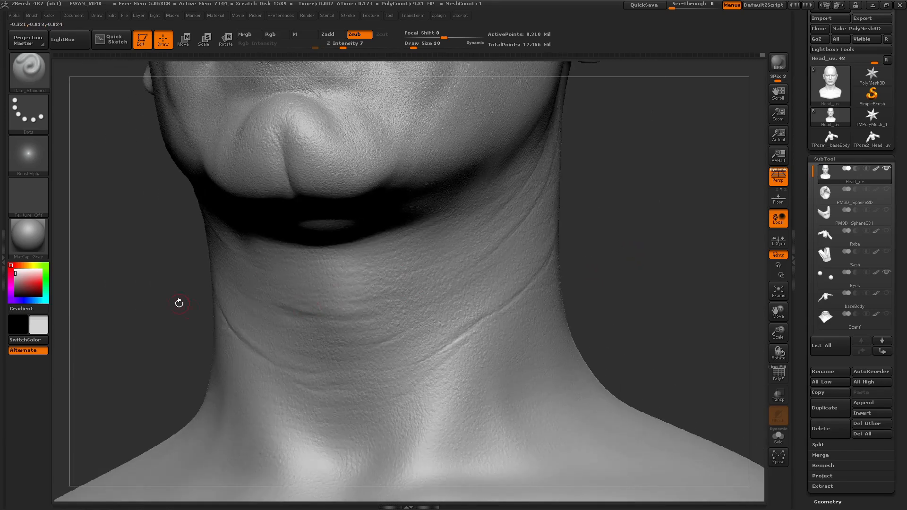
drag(179, 303, 394, 312)
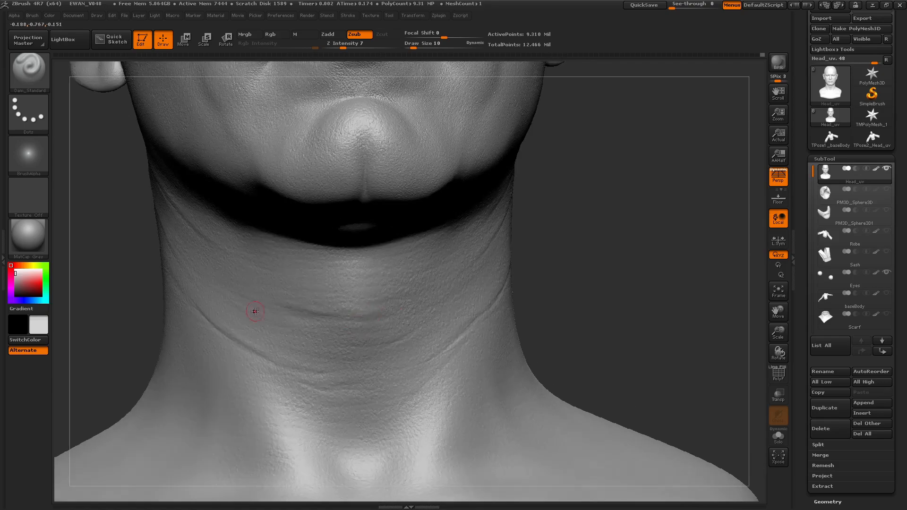
drag(544, 280, 429, 296)
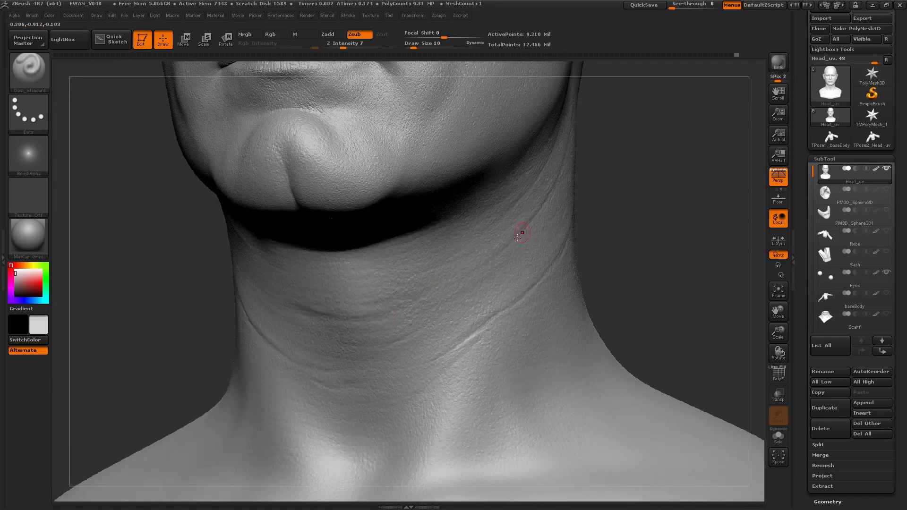
drag(487, 222, 450, 335)
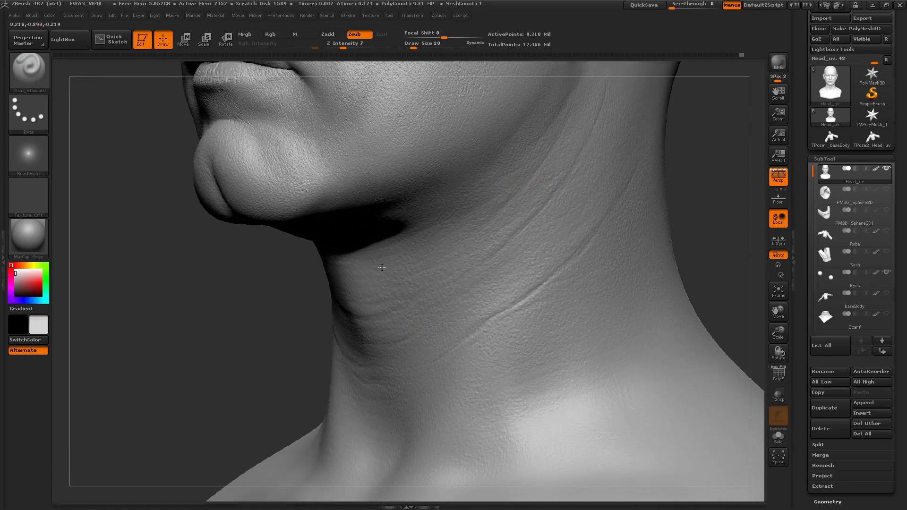
drag(255, 333, 330, 285)
drag(518, 212, 408, 222)
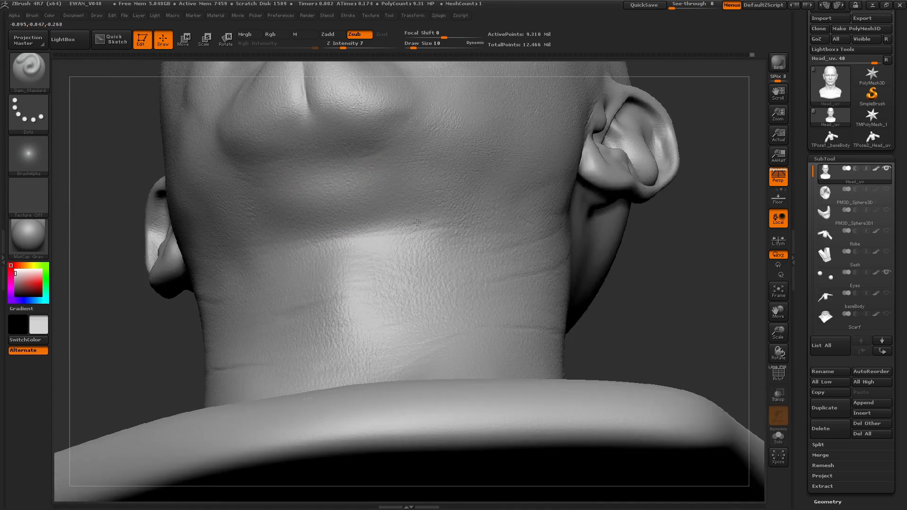
drag(279, 241, 308, 221)
drag(614, 114, 663, 223)
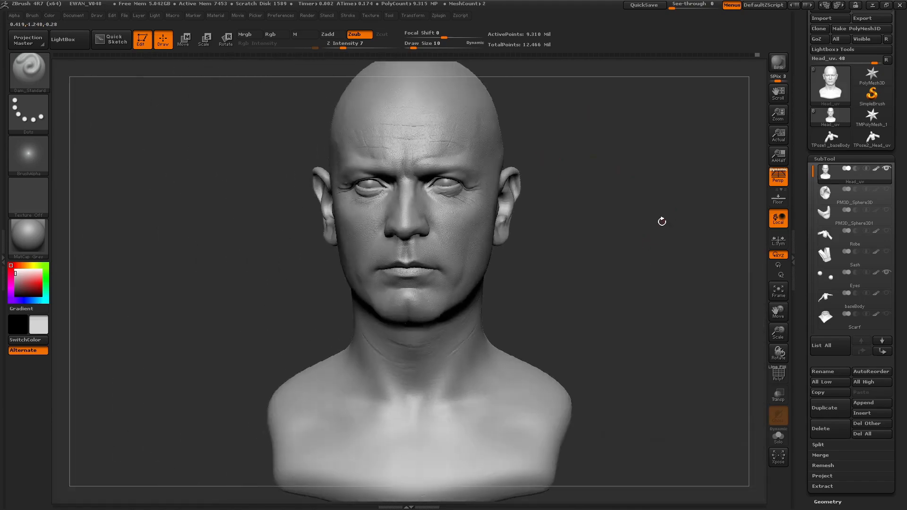